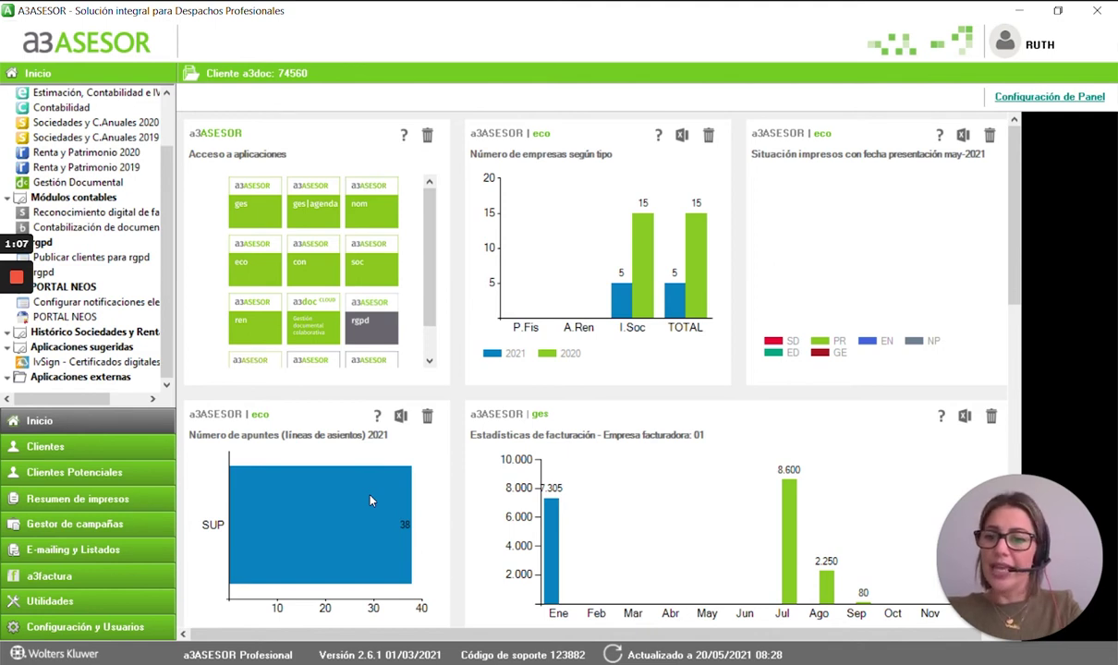
- Search for LINK SOLUCION and load LINK SOLUCIONES INFORMATICAS S.L. as the current client
click(65, 447)
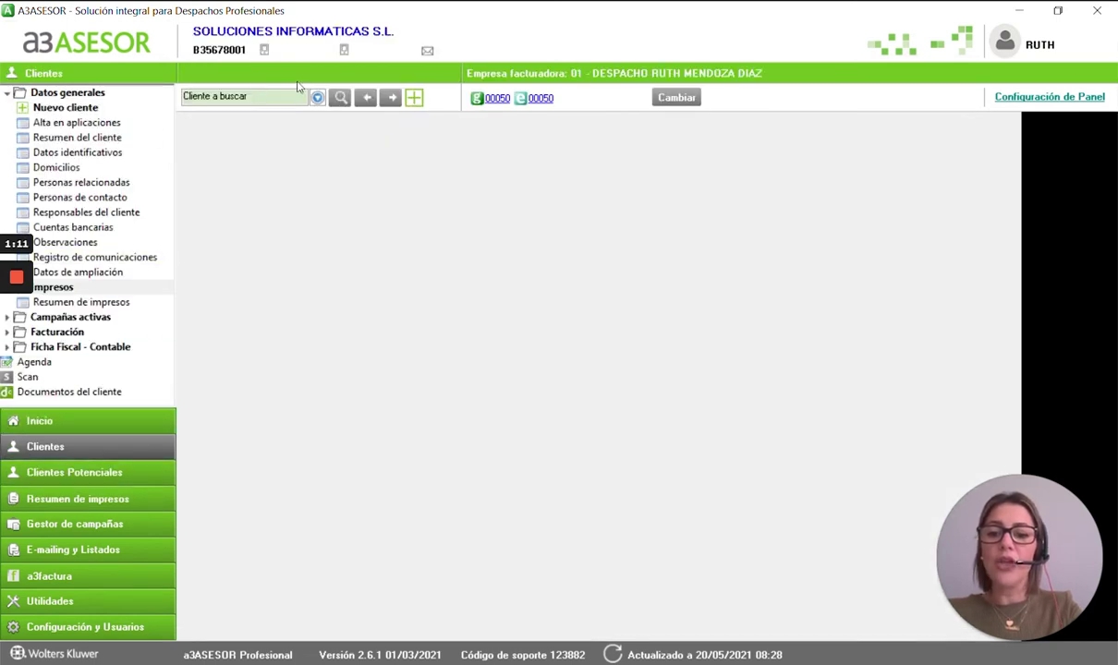
click(339, 99)
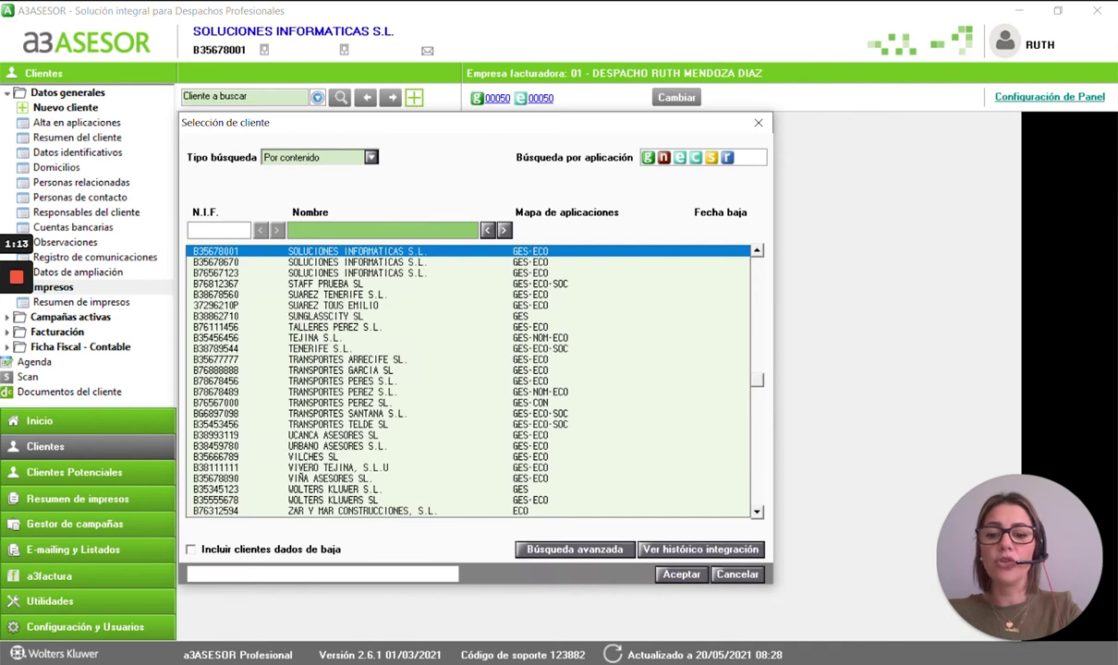
text(LINK SOLUCION)
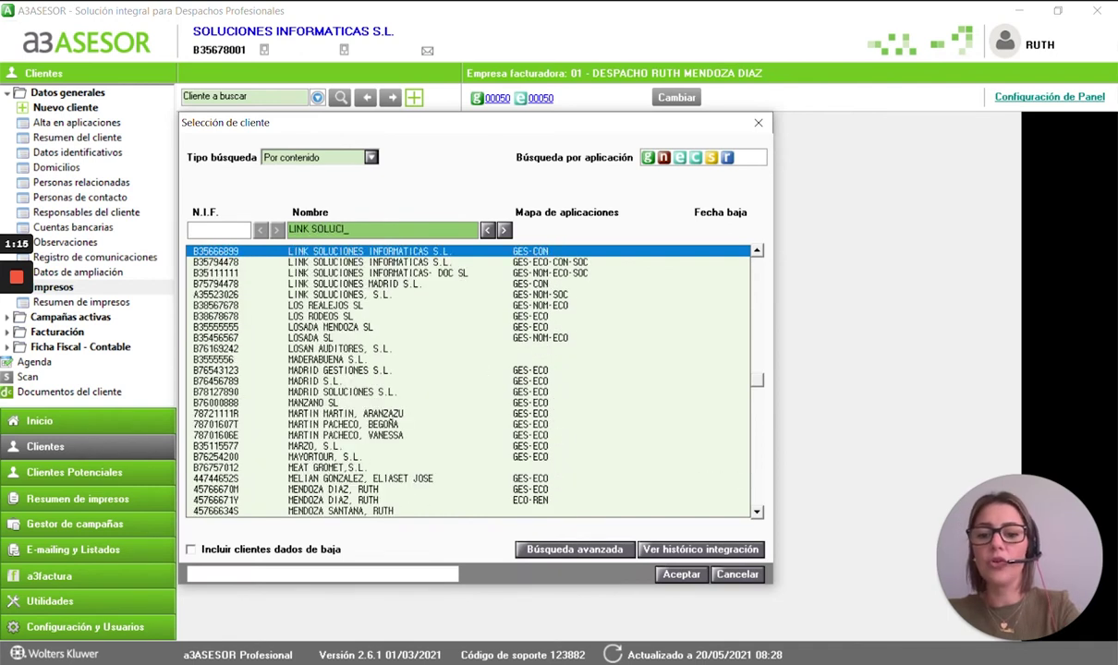
double_click(345, 252)
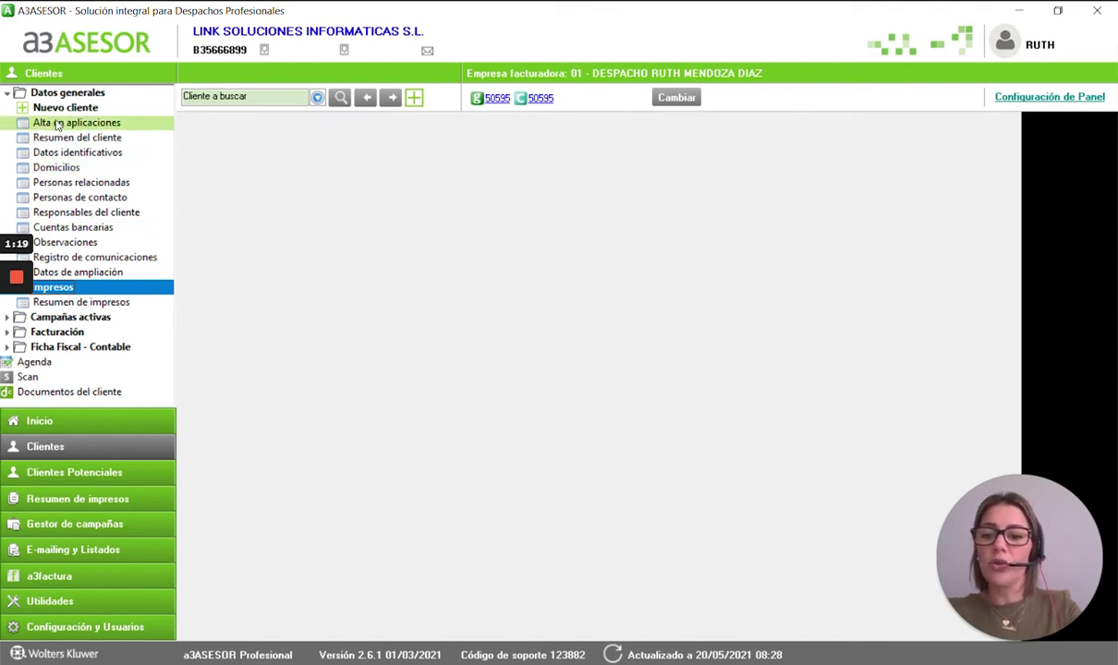
- Review the client's addresses and bank accounts, then go to the campaign manager
click(53, 170)
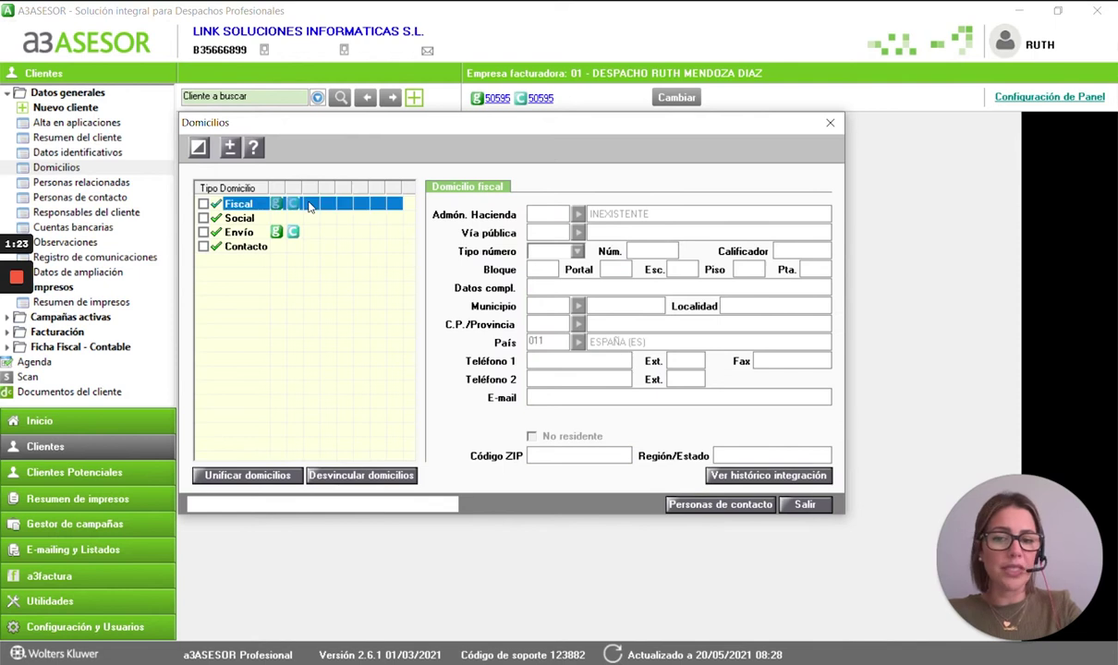
click(829, 125)
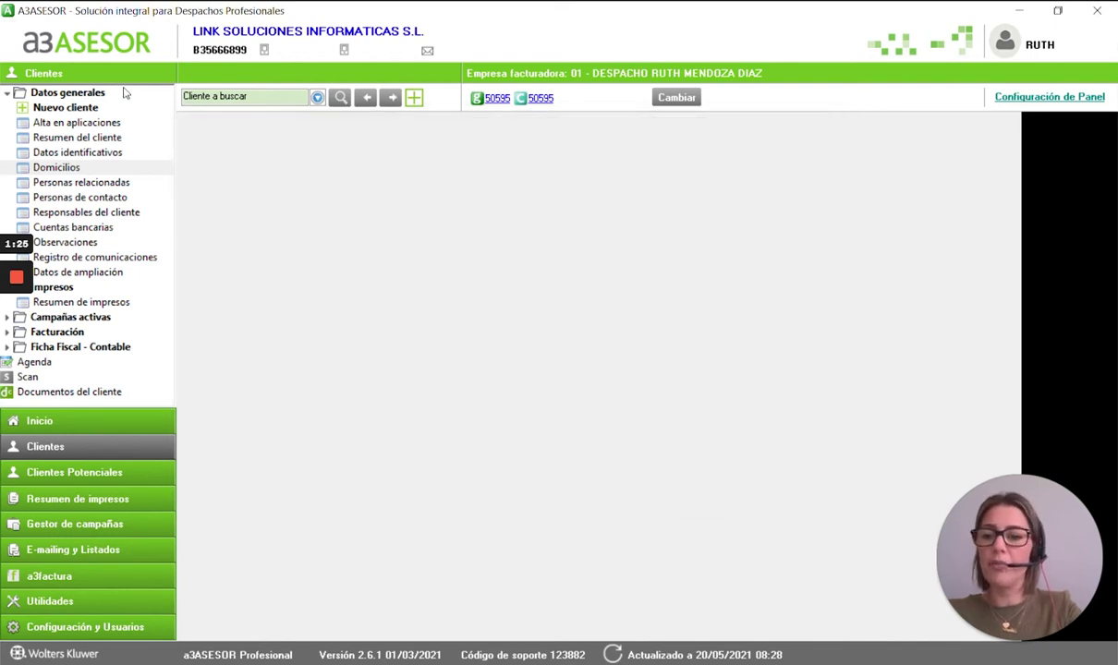
click(151, 230)
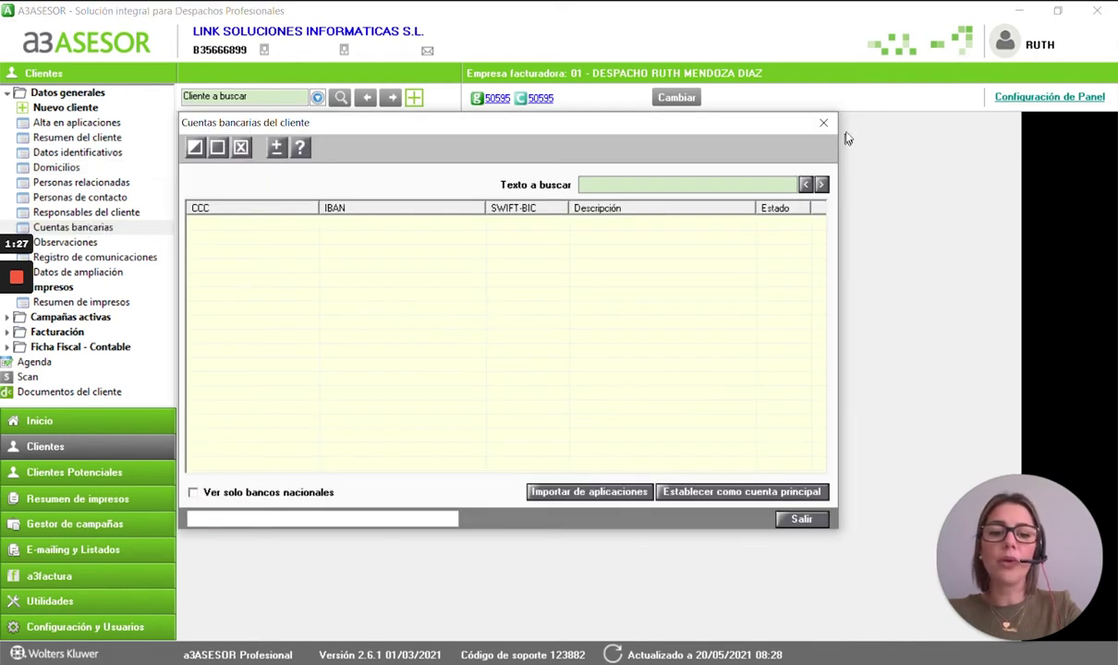
click(823, 122)
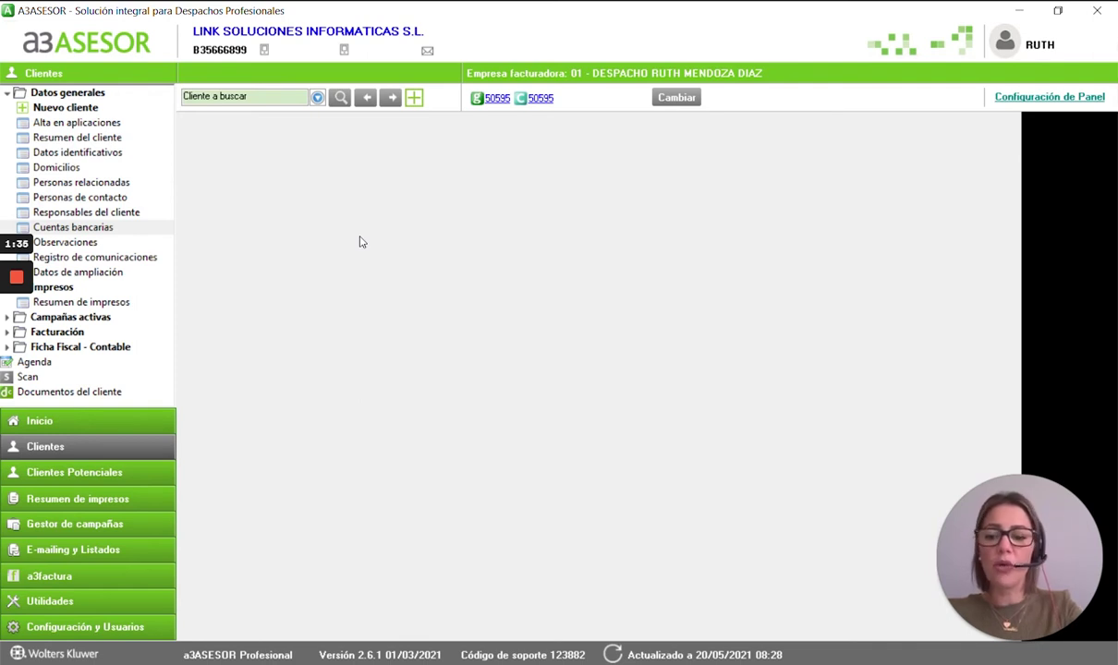
click(96, 529)
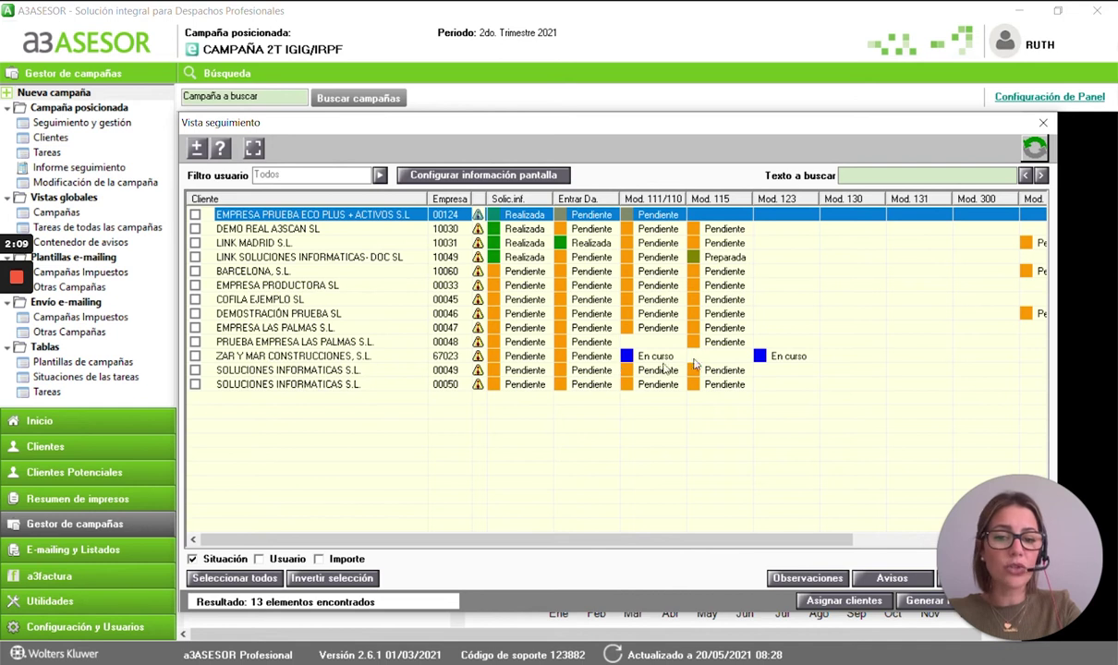
- Scroll the CAMPAÑA 2T IGIG/IRPF tracking grid right and show its pending Avisos
drag(720, 543, 827, 544)
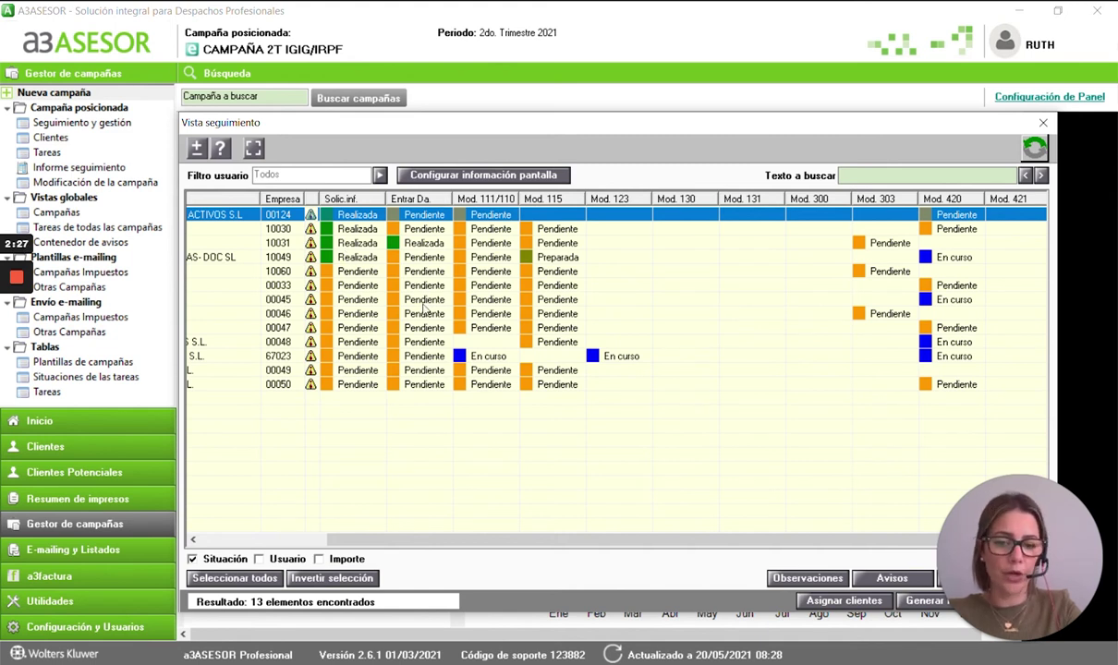
click(891, 579)
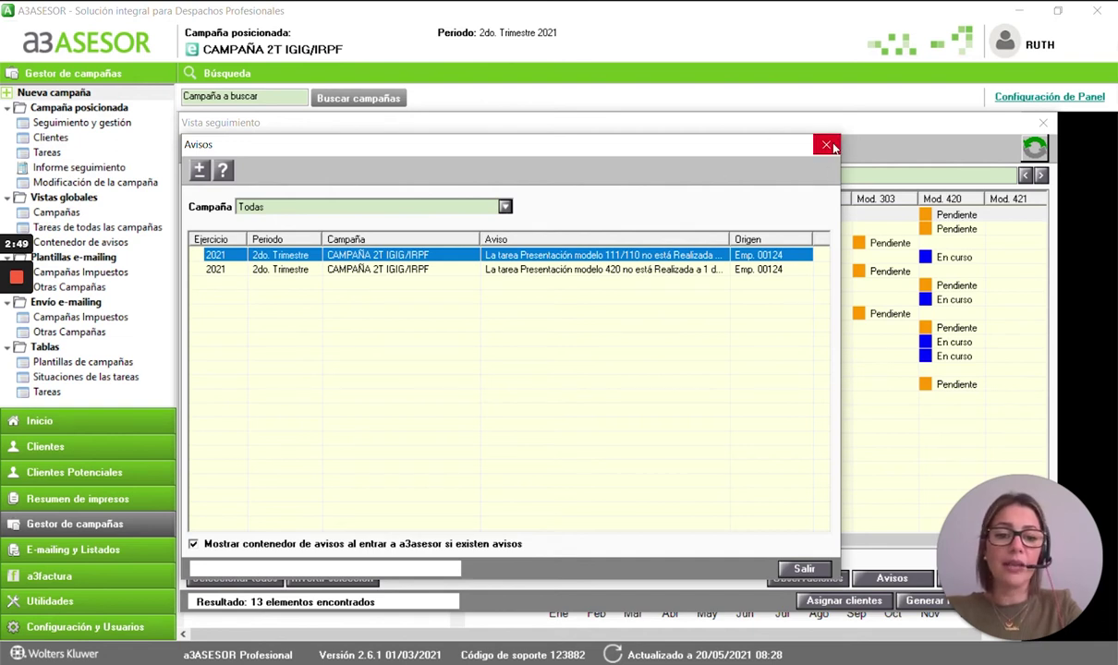
- Close Avisos, check the Excel report options without generating, and close Vista seguimiento
click(827, 146)
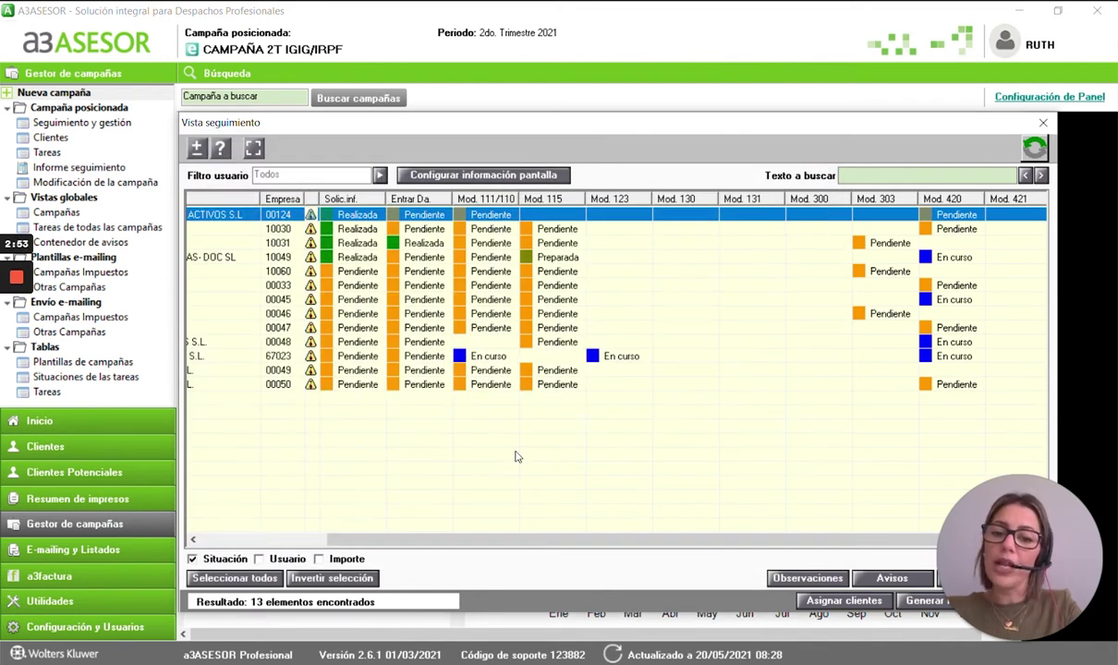
click(922, 600)
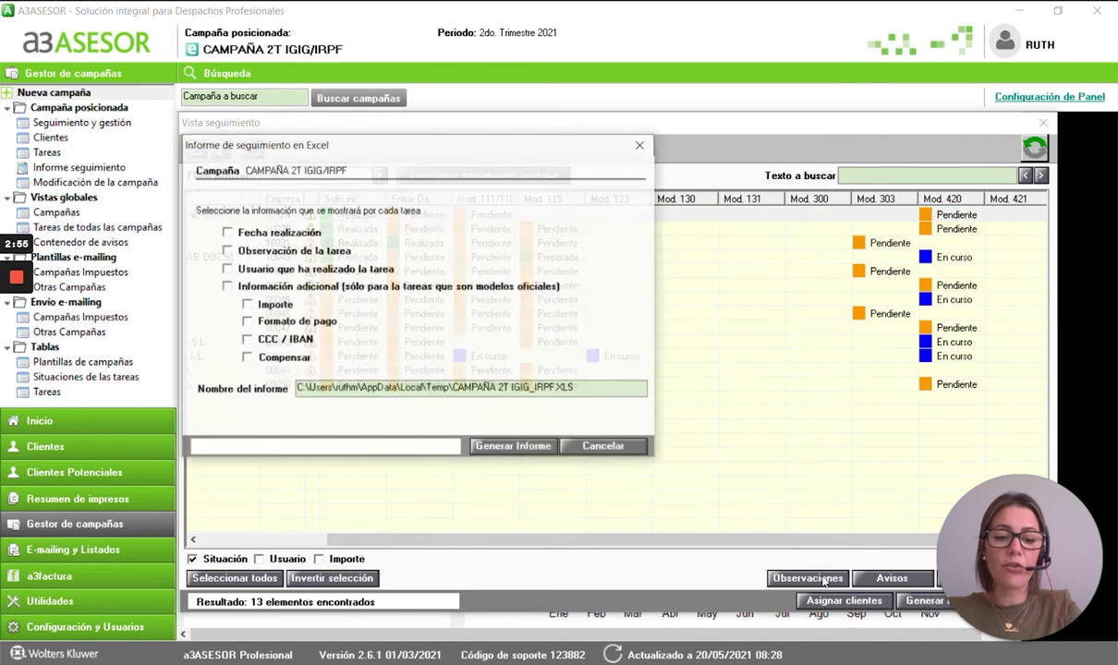
click(641, 144)
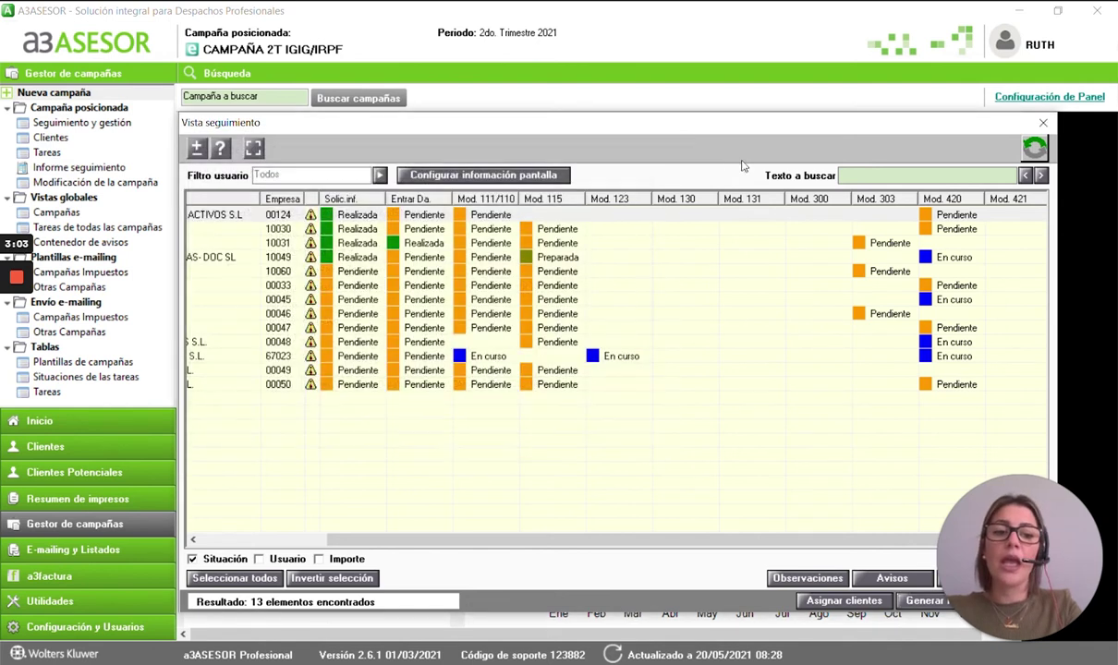
click(1031, 143)
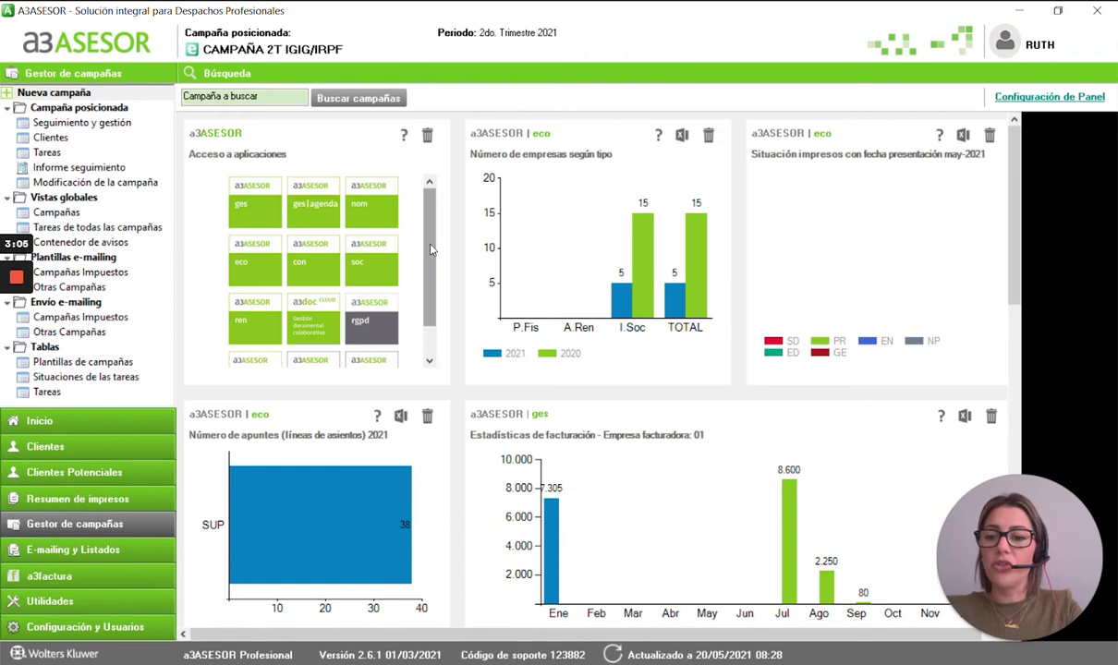
click(50, 137)
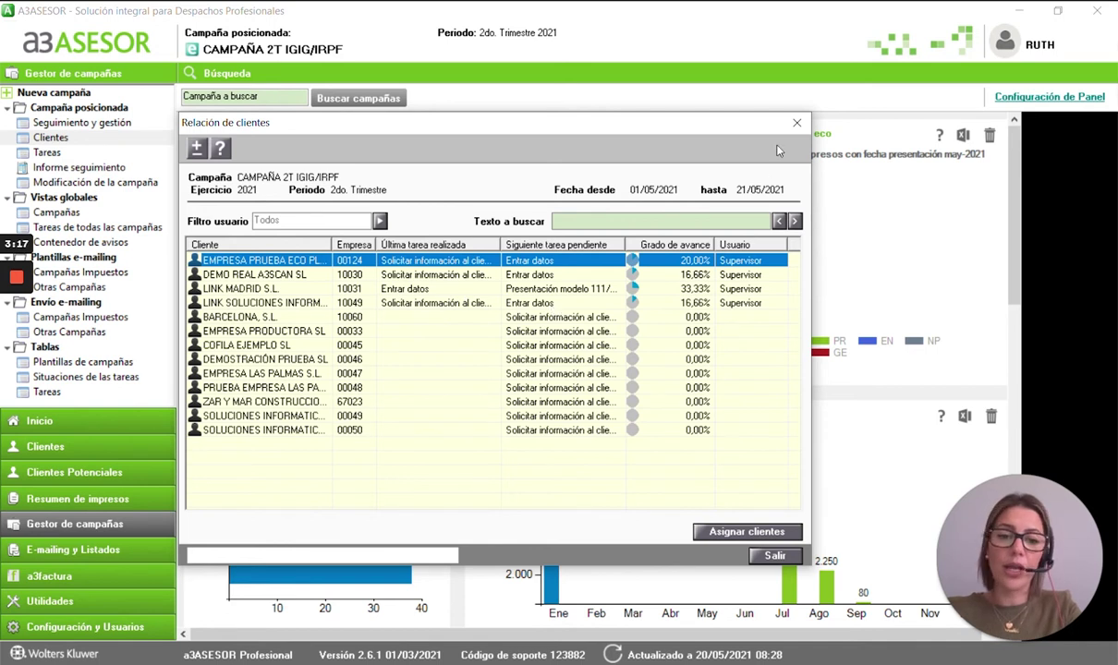
click(796, 122)
click(48, 154)
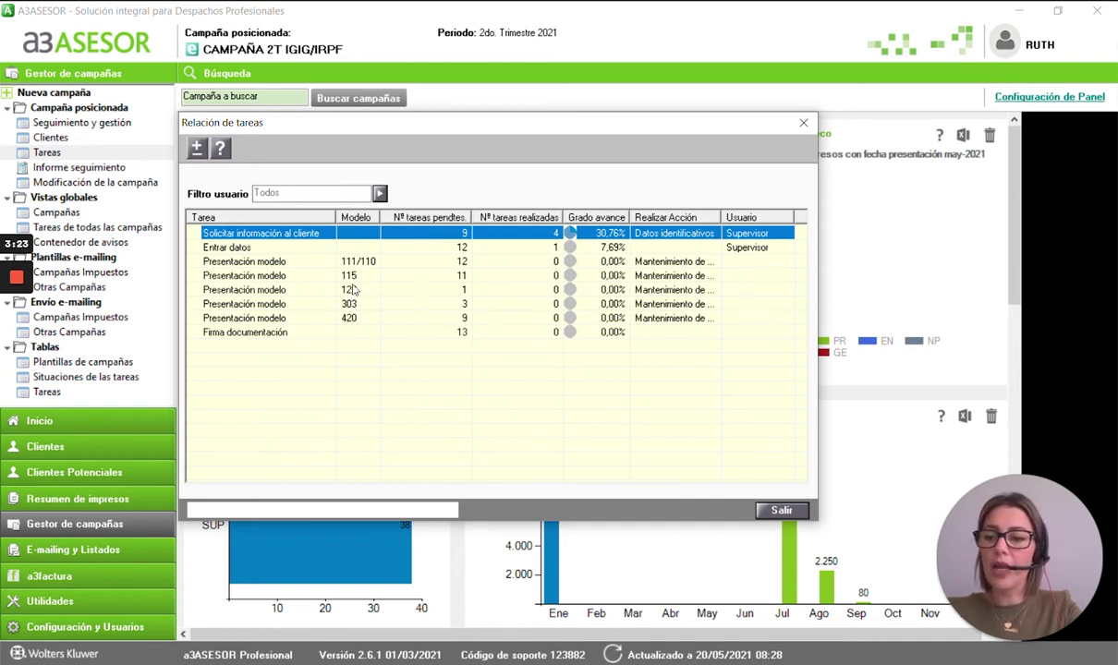
click(350, 319)
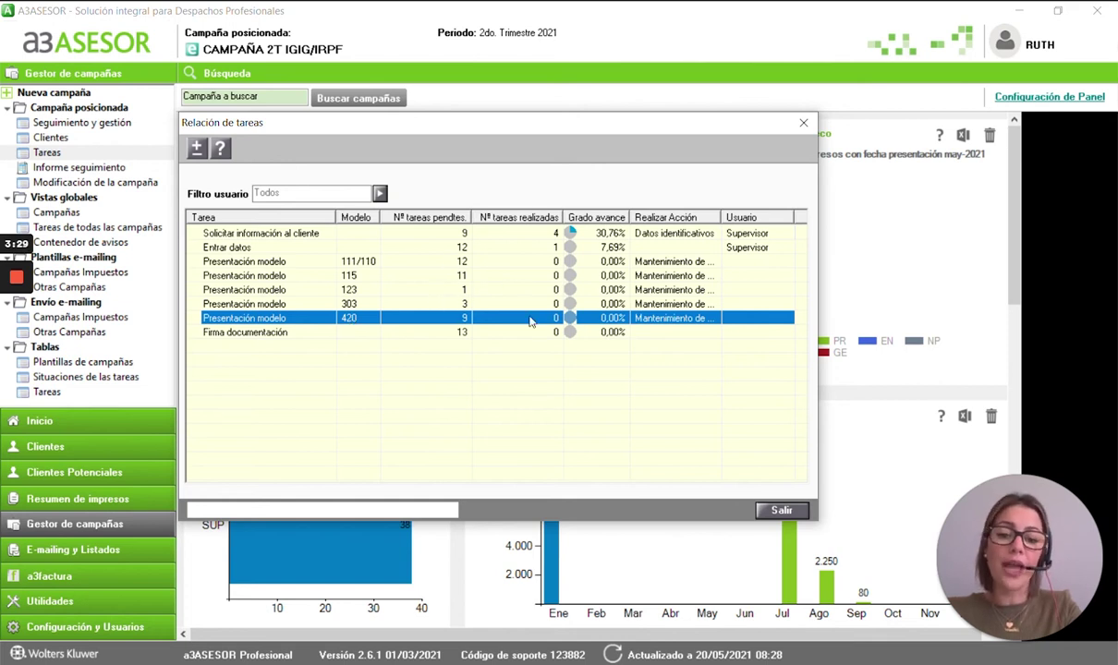
click(803, 122)
- Return to the home panel and launch the Gestión Documental (A3DOC) application
click(46, 446)
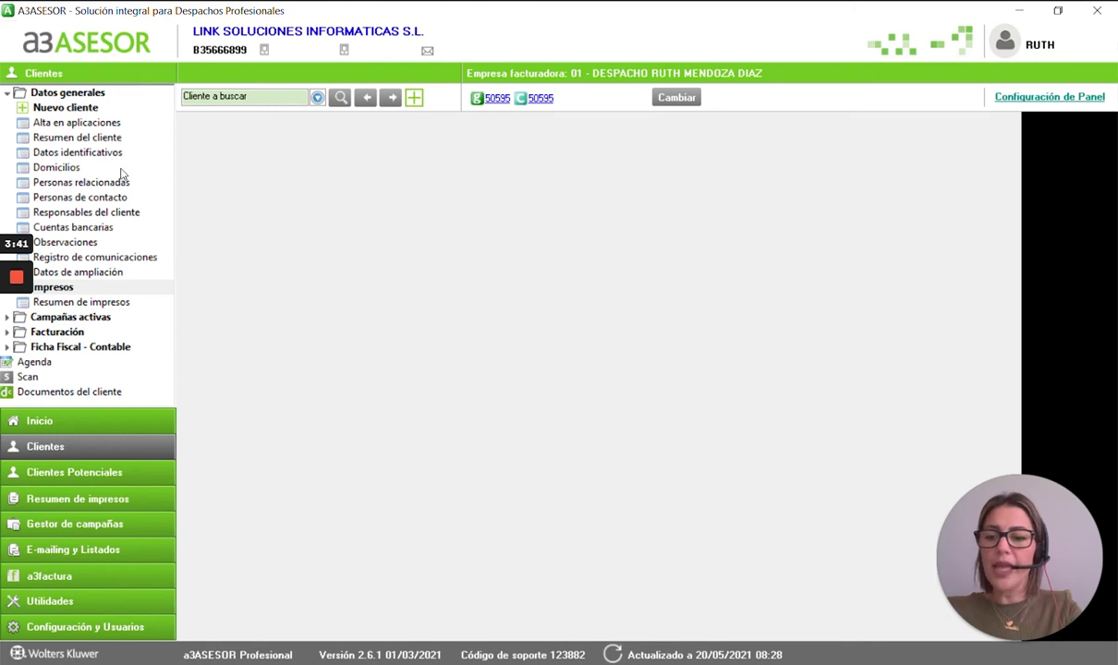
click(77, 412)
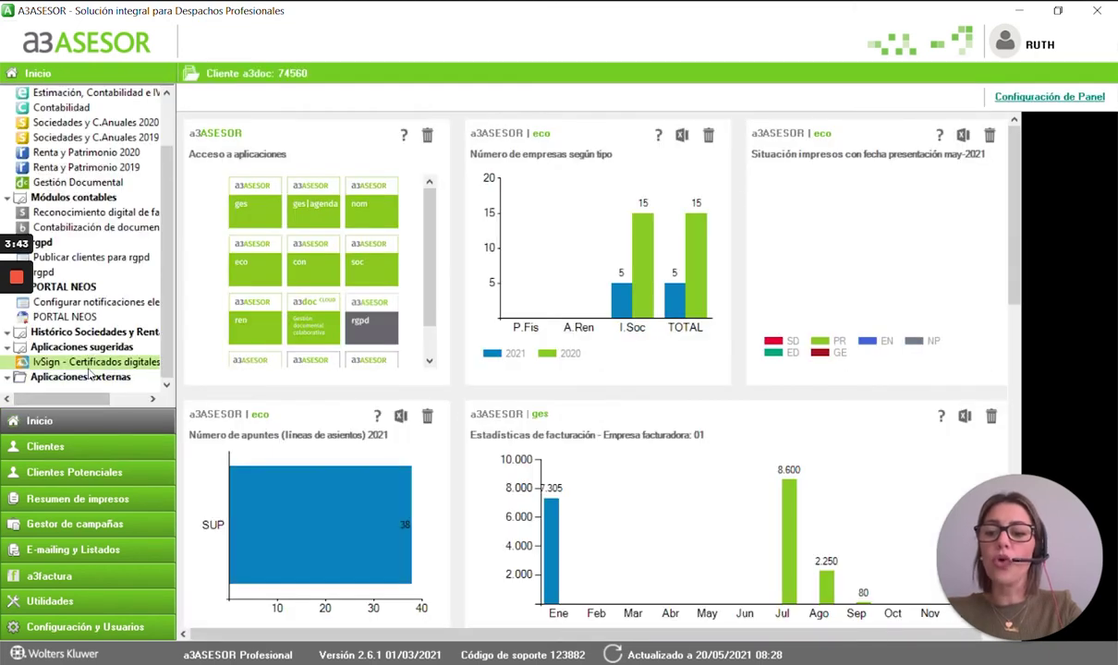
double_click(109, 185)
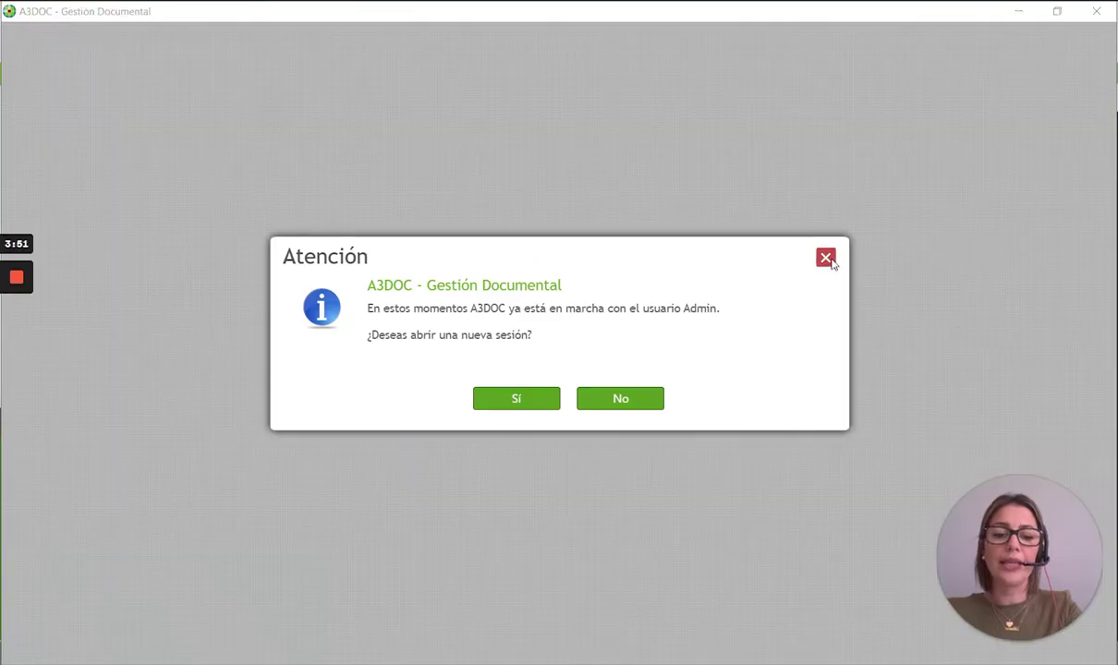
- Dismiss A3DOC's duplicate-session warning, browse the Categorías tree, and return to a3ASESOR
click(828, 260)
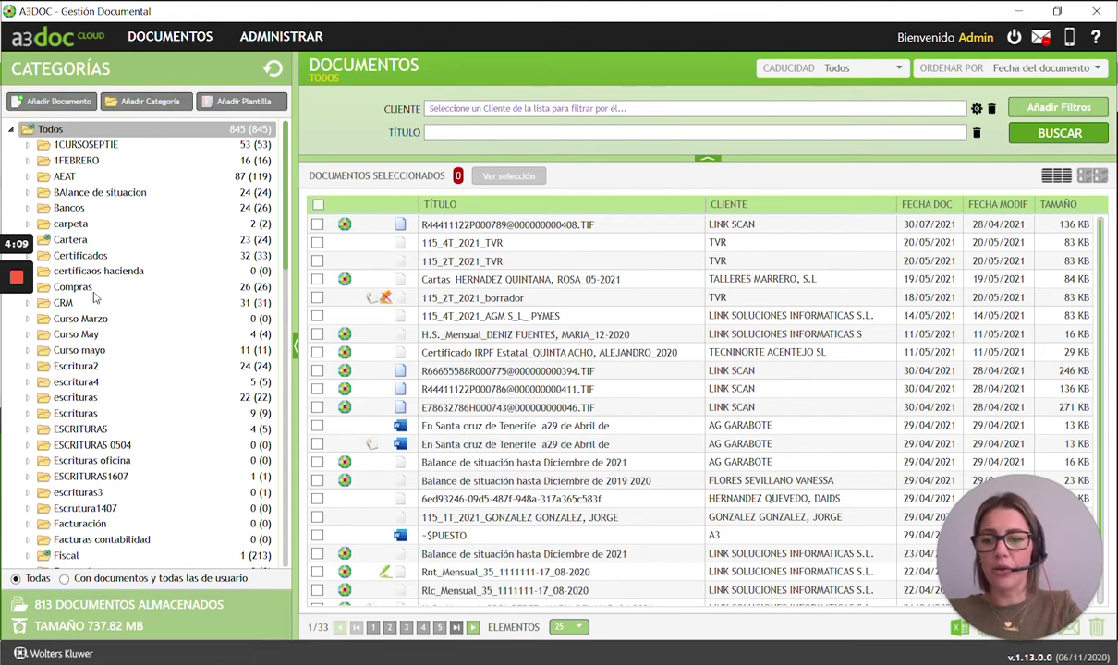
scroll(155, 335, down, 2)
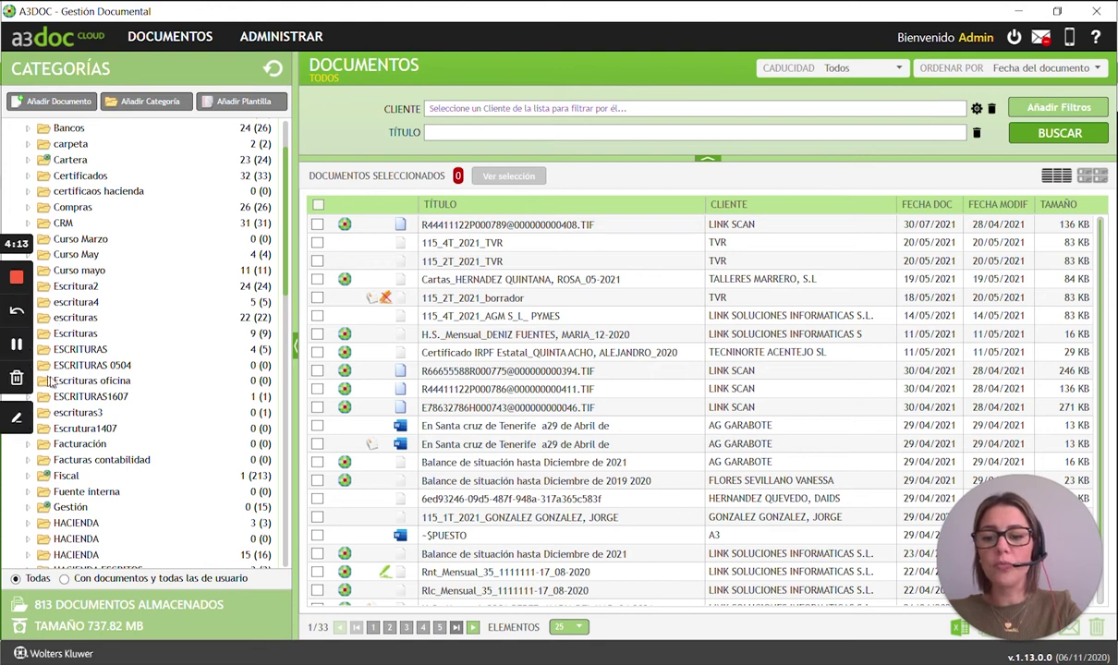
scroll(55, 385, down, 2)
scroll(55, 385, up, 3)
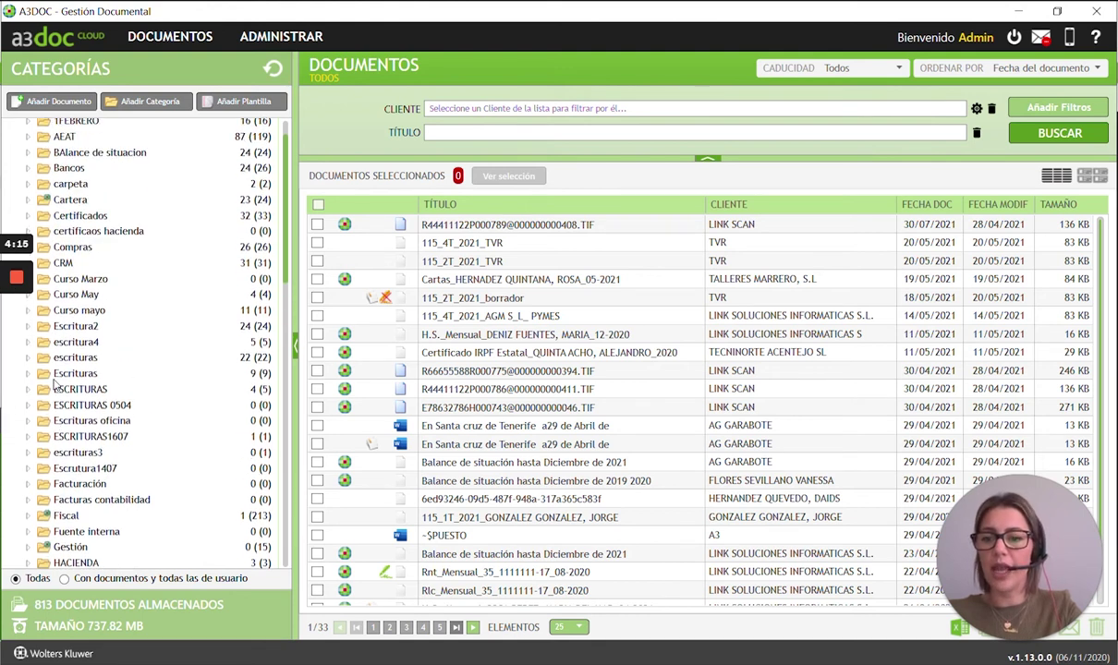
scroll(72, 338, down, 2)
scroll(72, 338, down, 2)
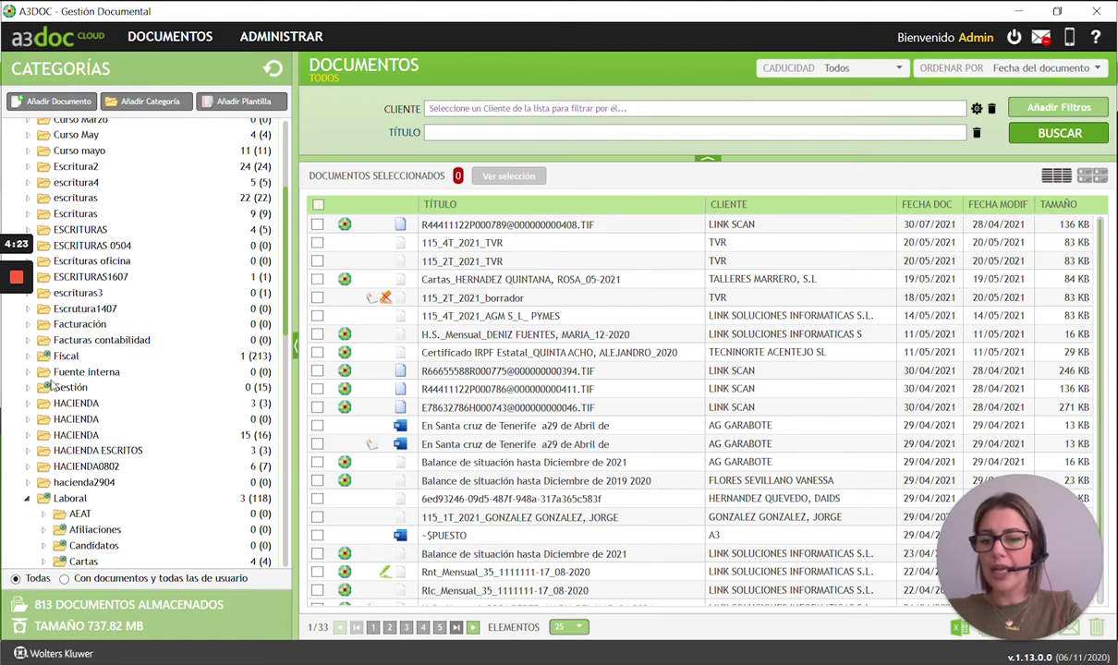
scroll(40, 487, down, 3)
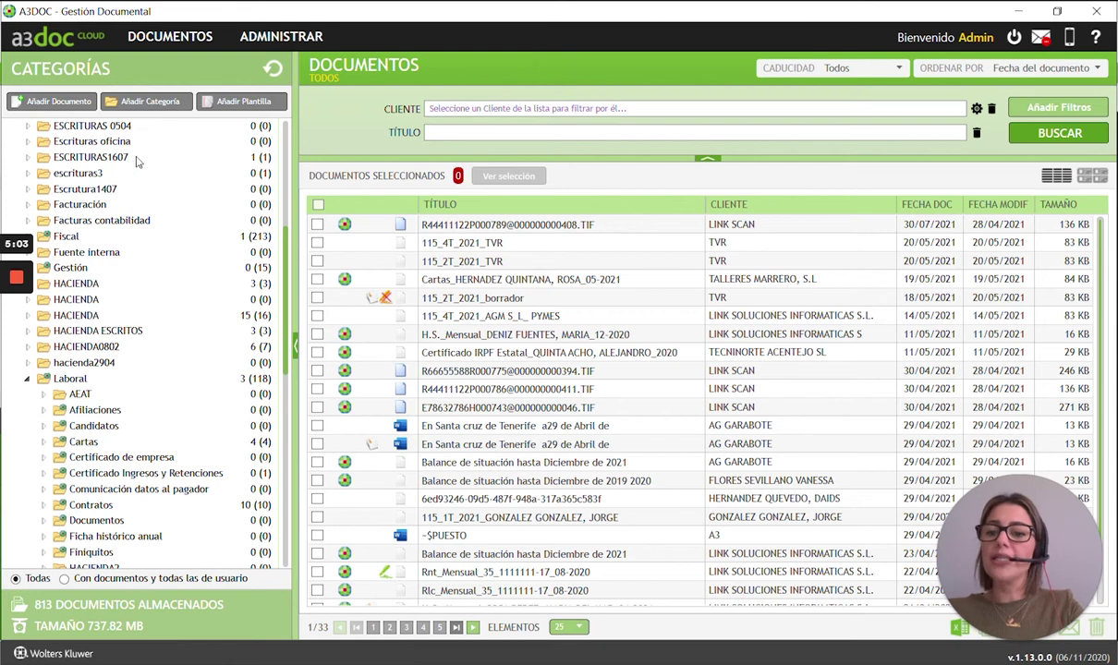
scroll(186, 268, up, 2)
scroll(187, 268, up, 4)
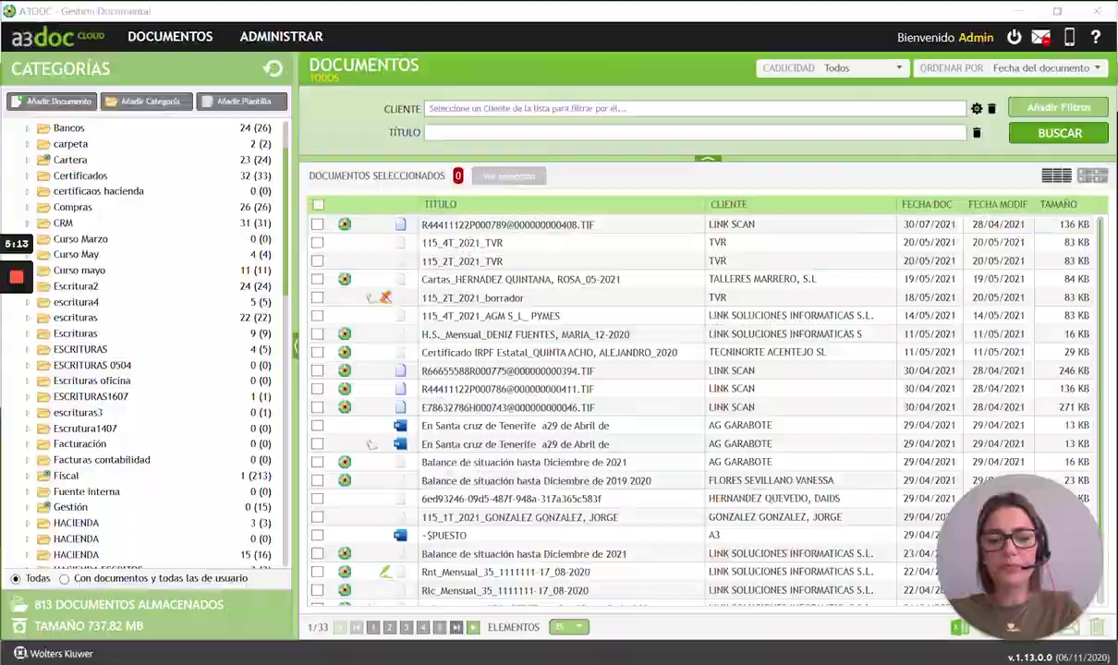
key(alt+Tab)
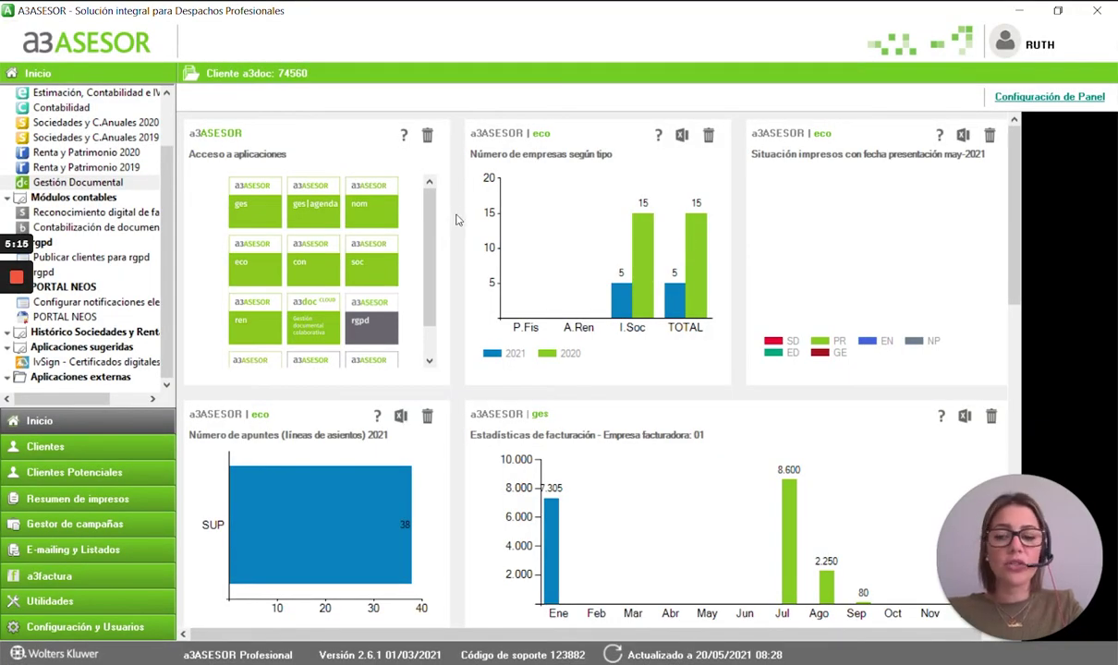
- Create a client with the company's tax ID and trade name SOLUCIONES INFORMATICAS S.L., keeping the flagged NIF
click(112, 448)
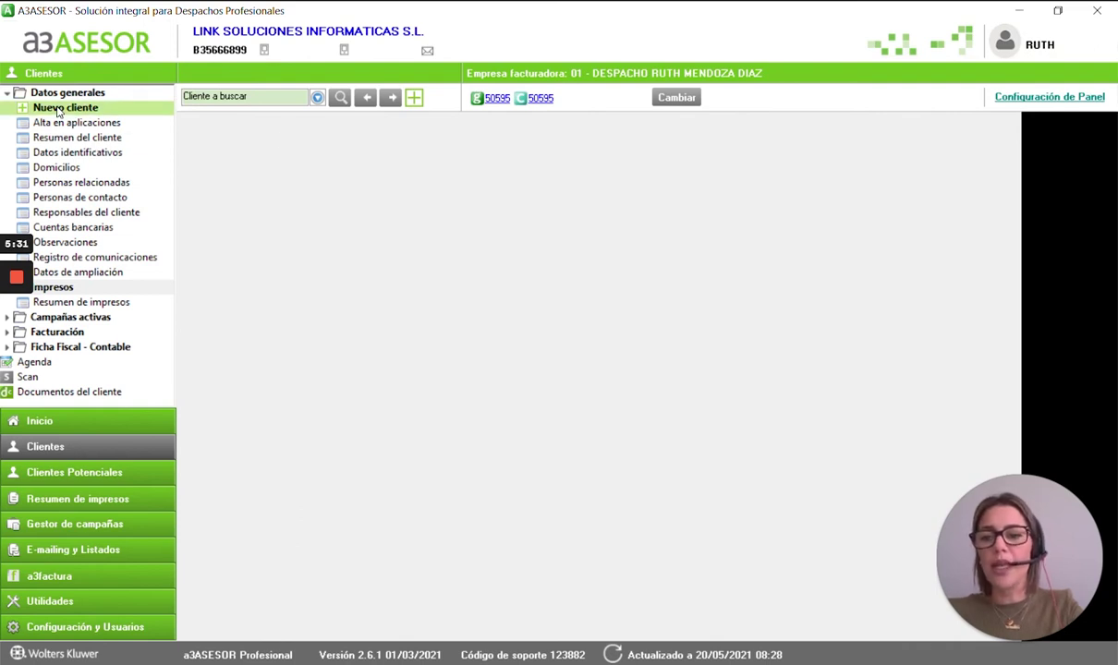
click(57, 109)
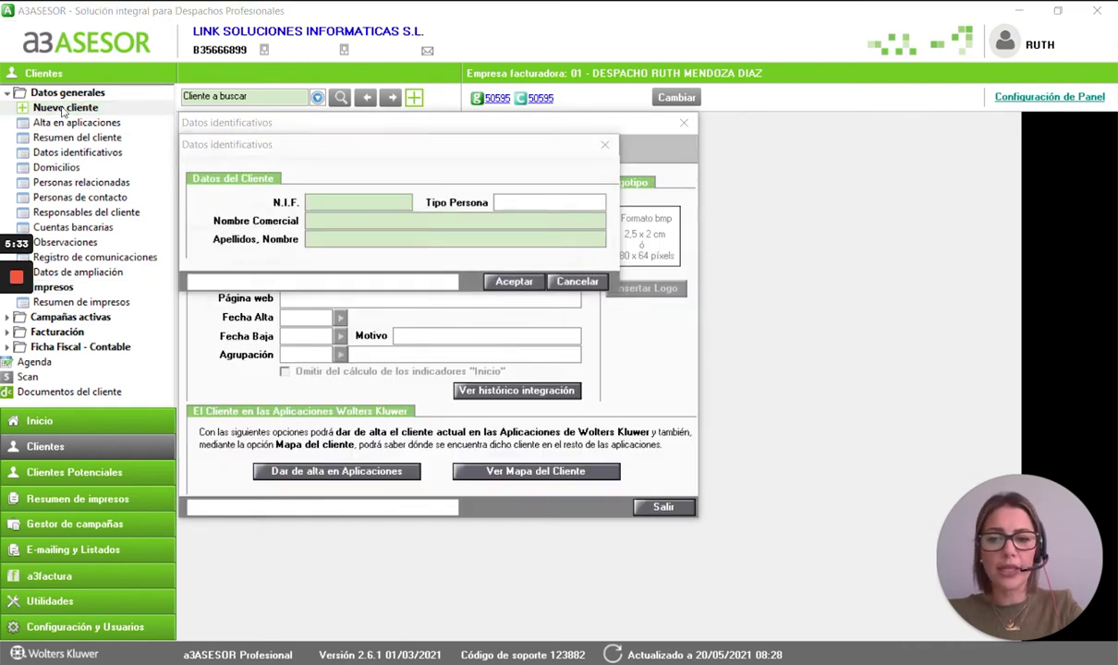
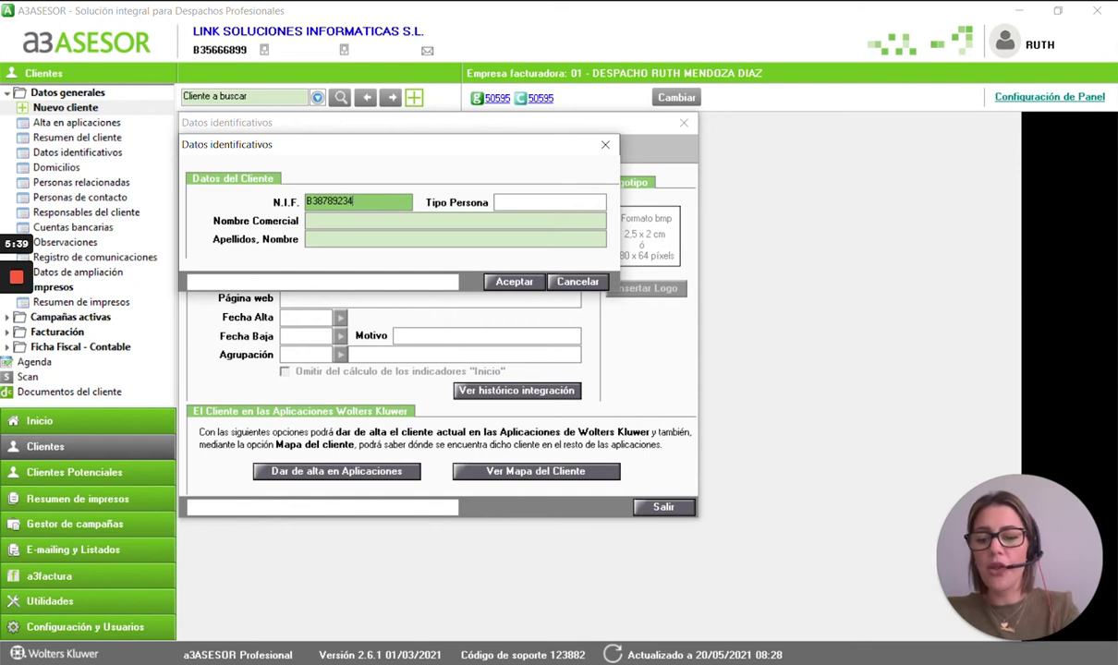
key(Tab)
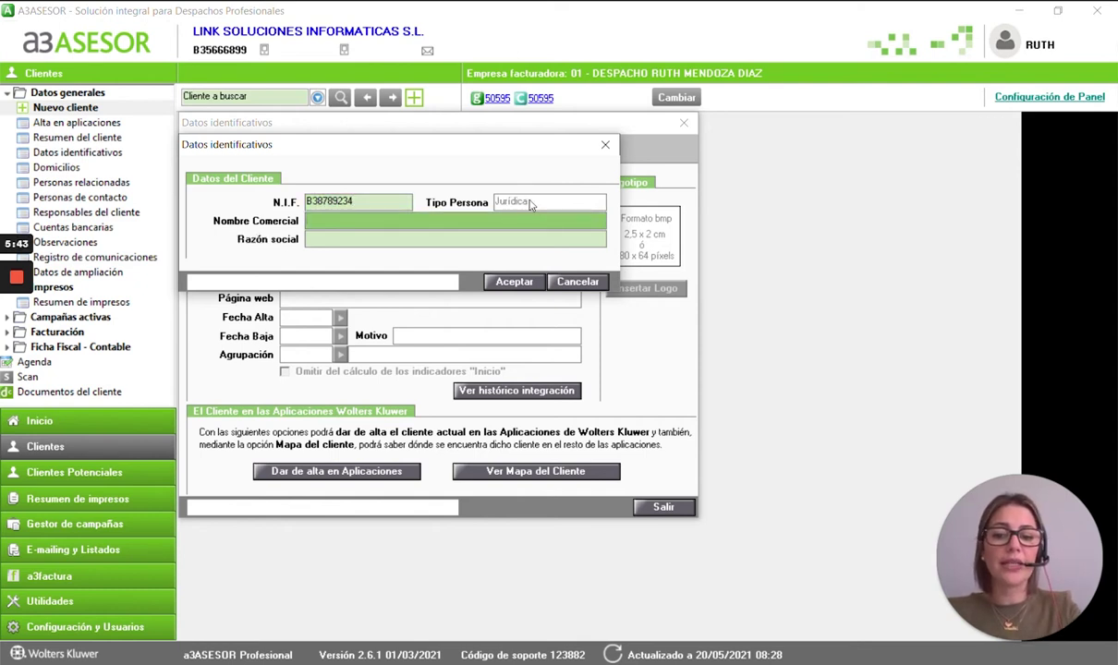
text(SOLUCIONES INFORMATICAS S.L.)
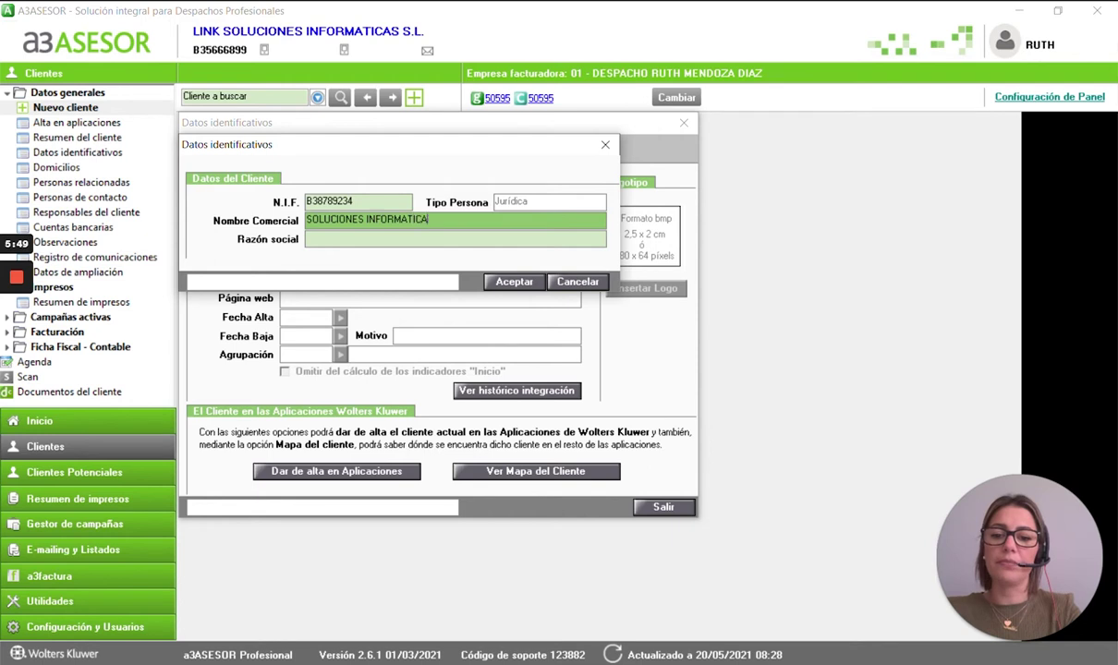
key(Tab)
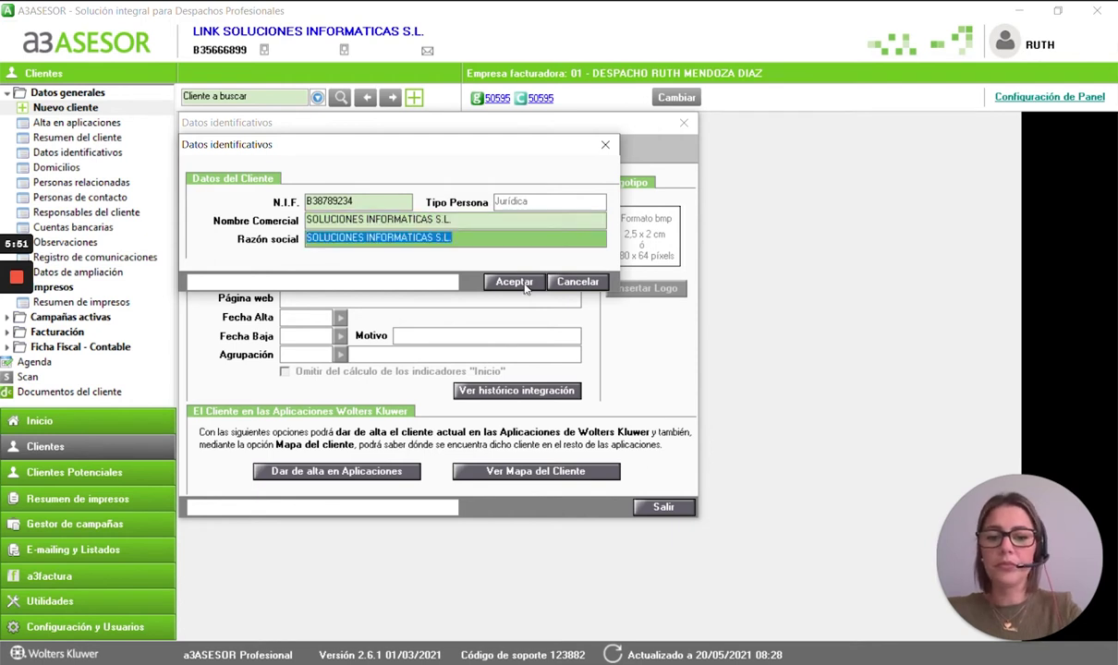
click(519, 283)
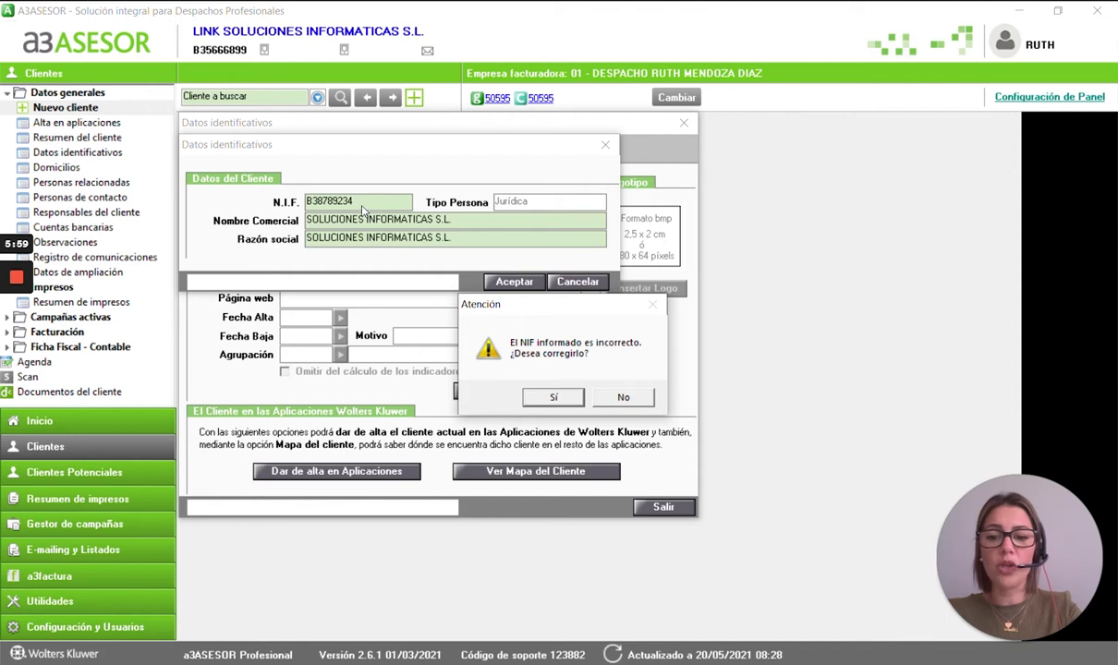
click(622, 400)
- Save the new client record and reposition its Datos identificativos window
click(517, 281)
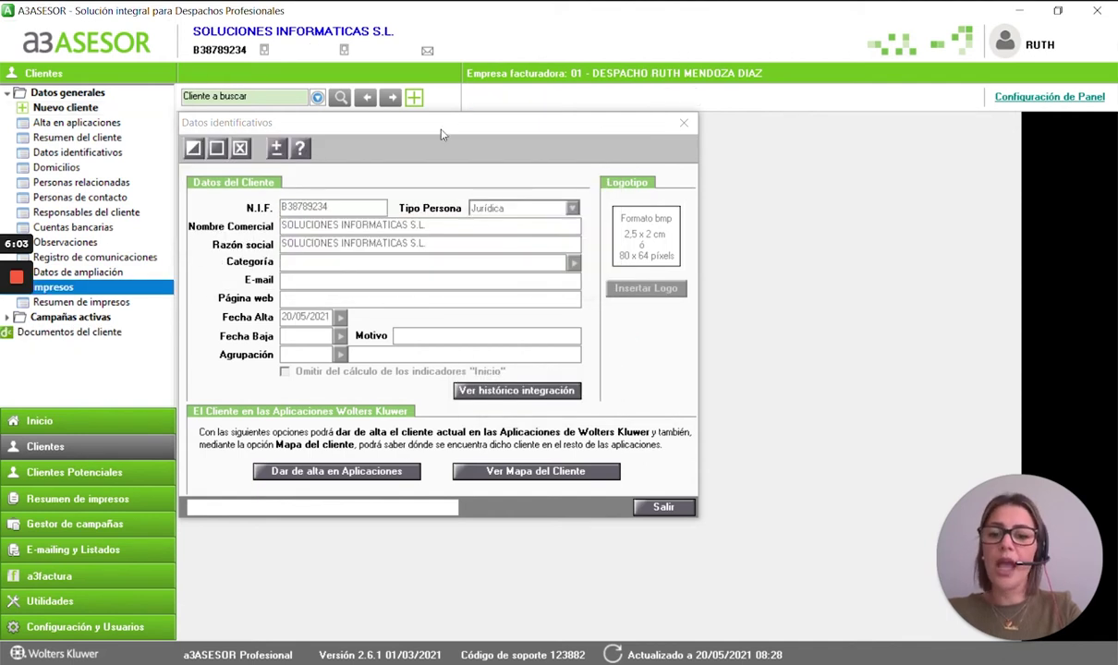
drag(417, 121, 545, 148)
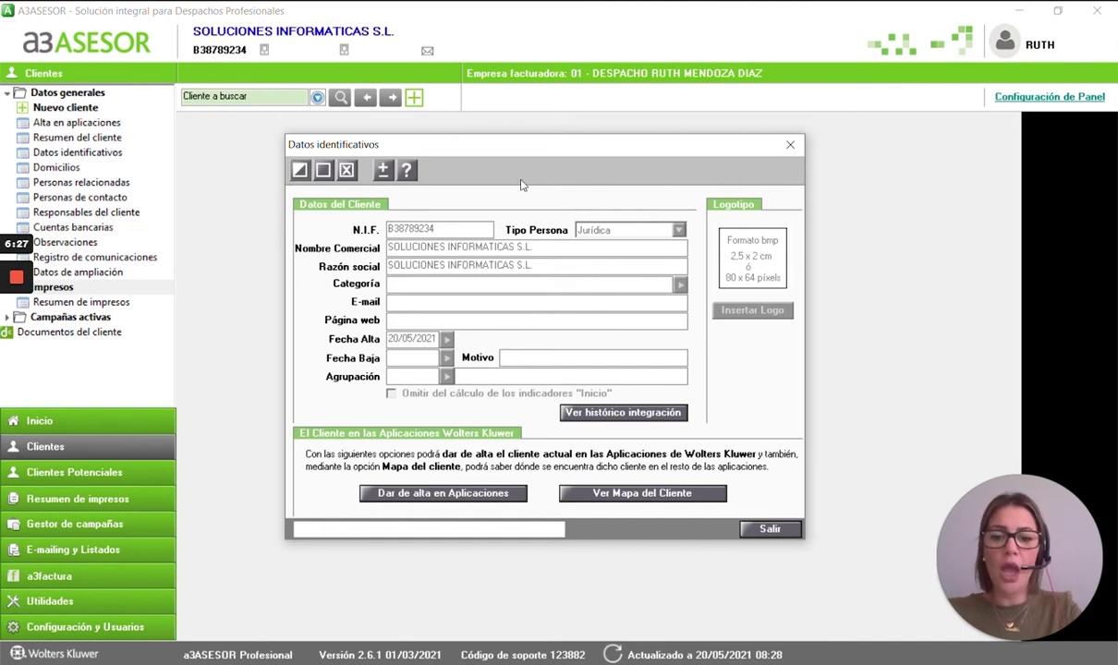
drag(498, 155, 501, 136)
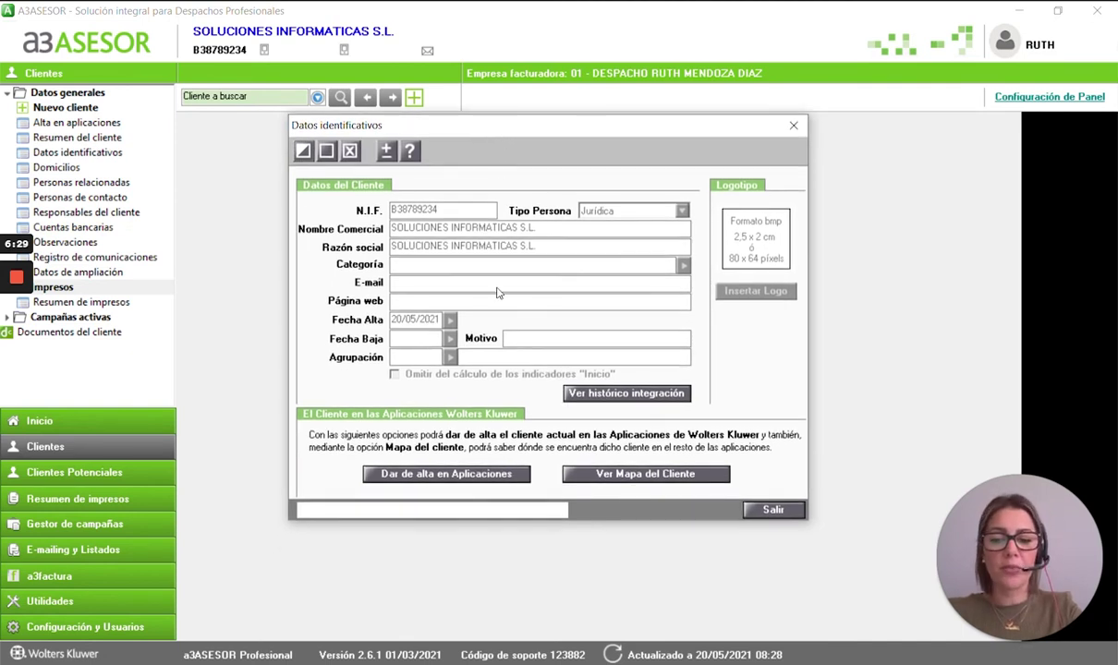
- Register the client in a3eco as new company 51 and review the Tipo de Empresa options
click(427, 476)
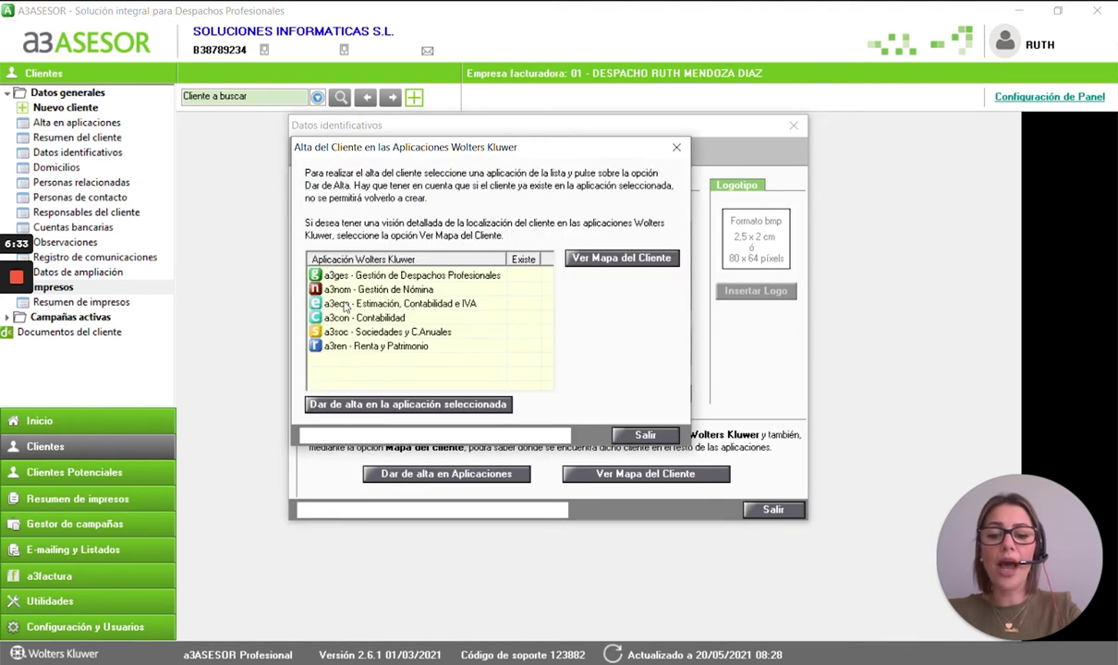
click(344, 305)
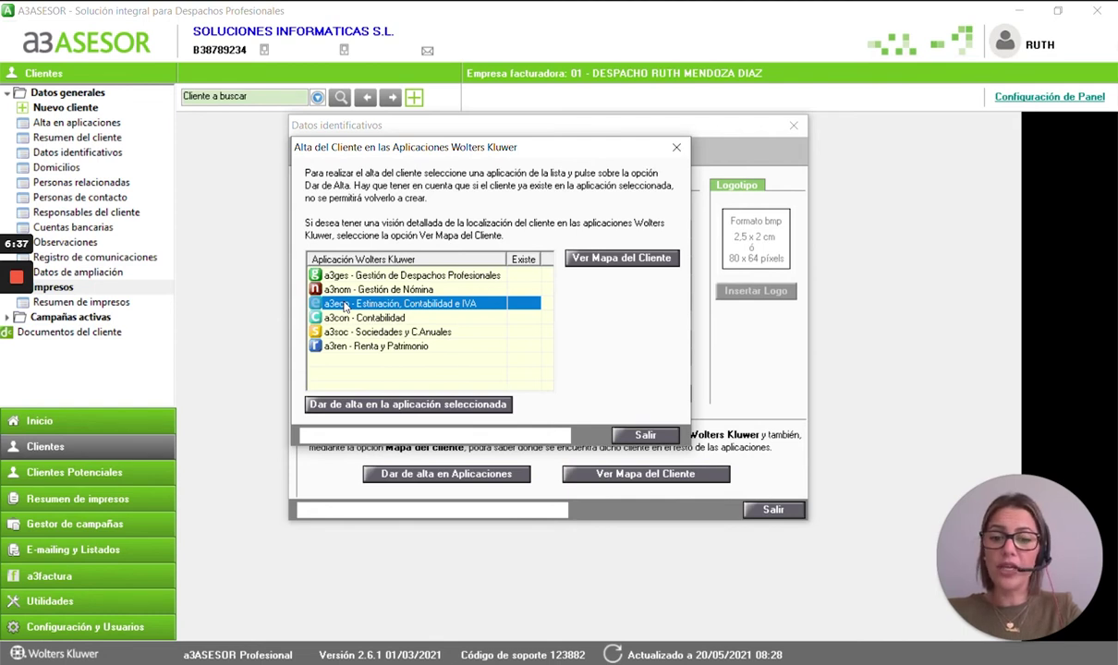
click(406, 403)
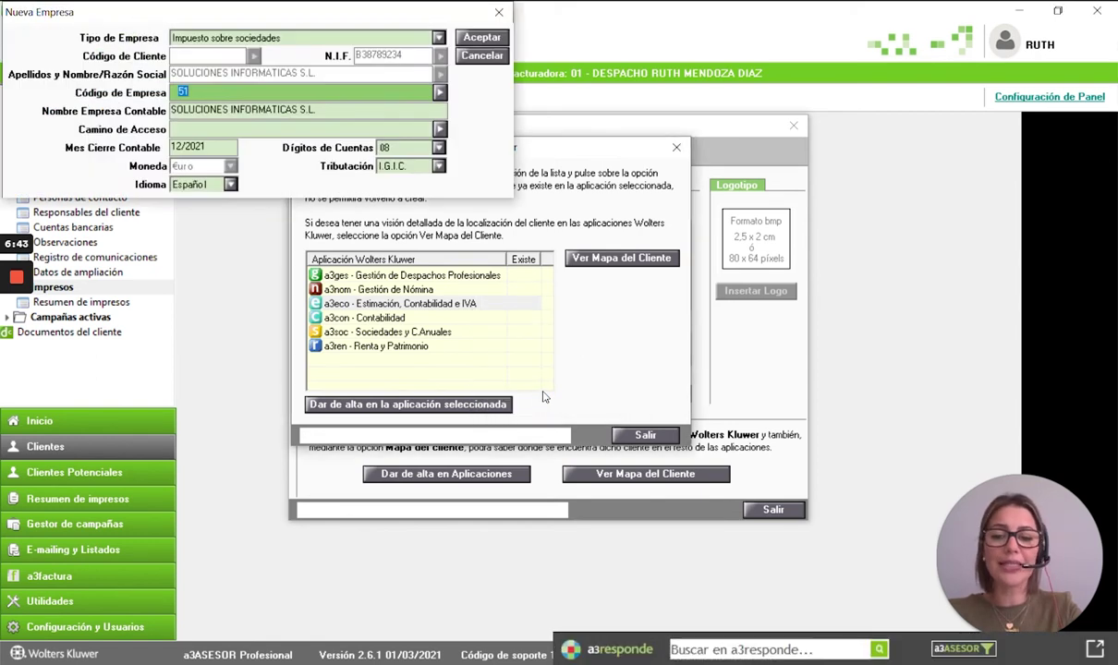
drag(313, 21, 596, 228)
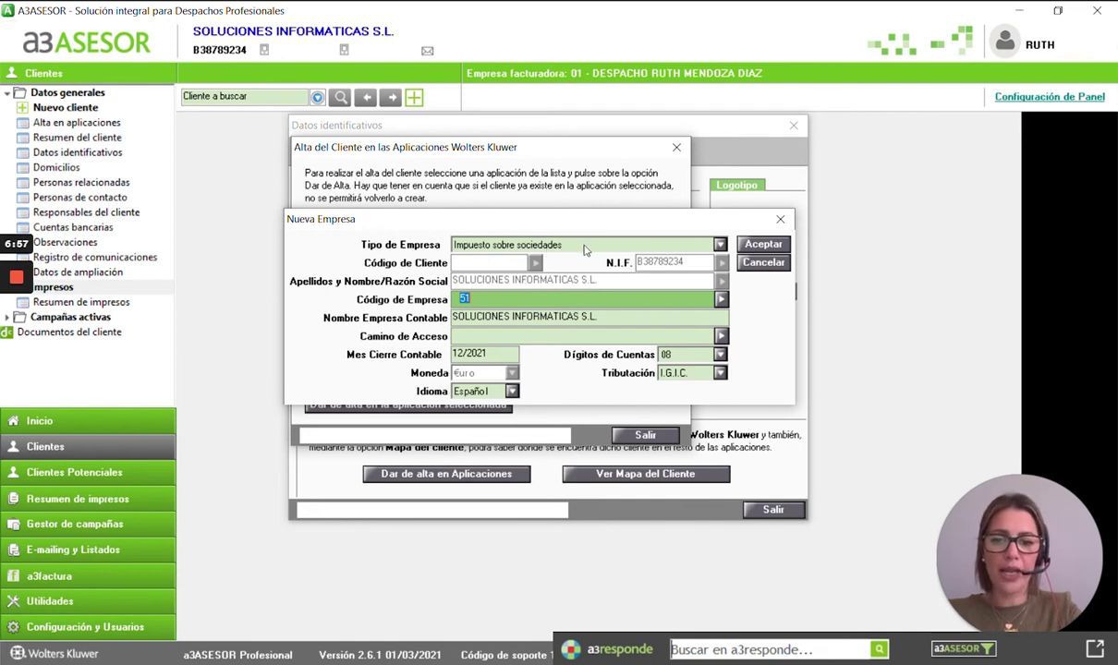
click(583, 245)
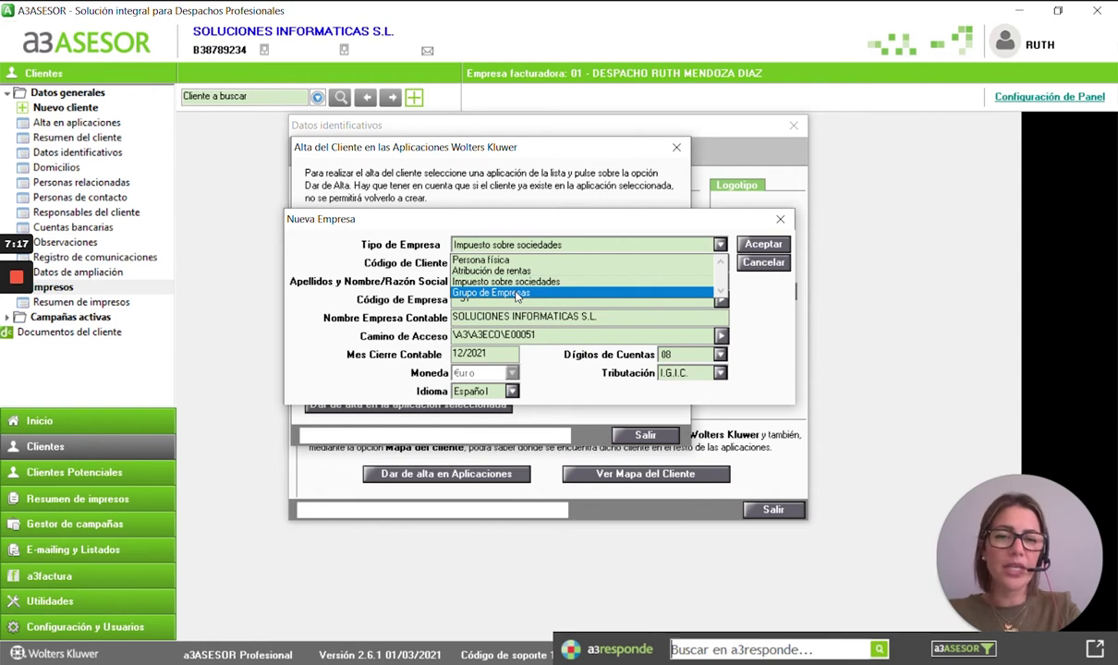
- Confirm Impuesto sobre sociedades, closing 12/2021, 08 account digits and I.G.I.C., and create the access folder
click(516, 282)
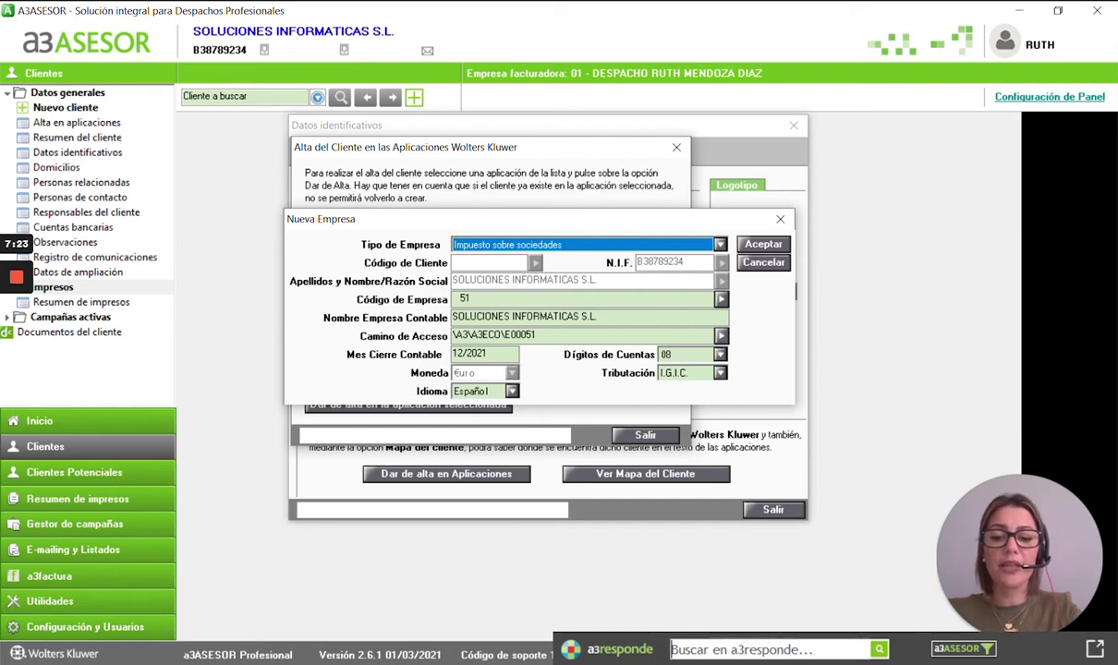
click(471, 354)
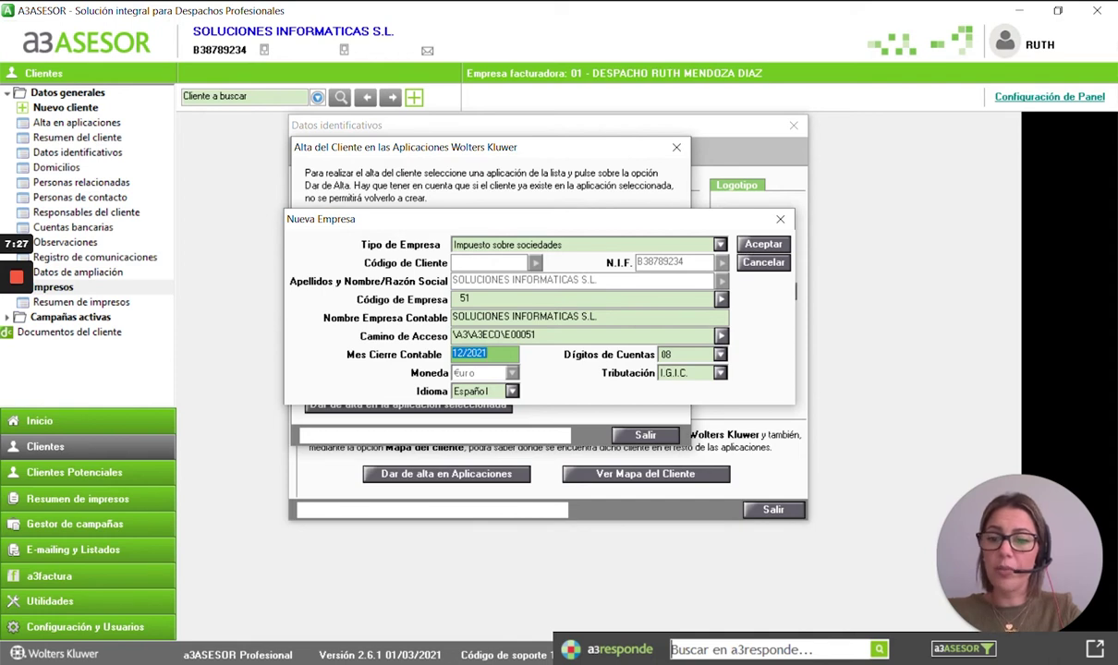
click(683, 355)
click(684, 355)
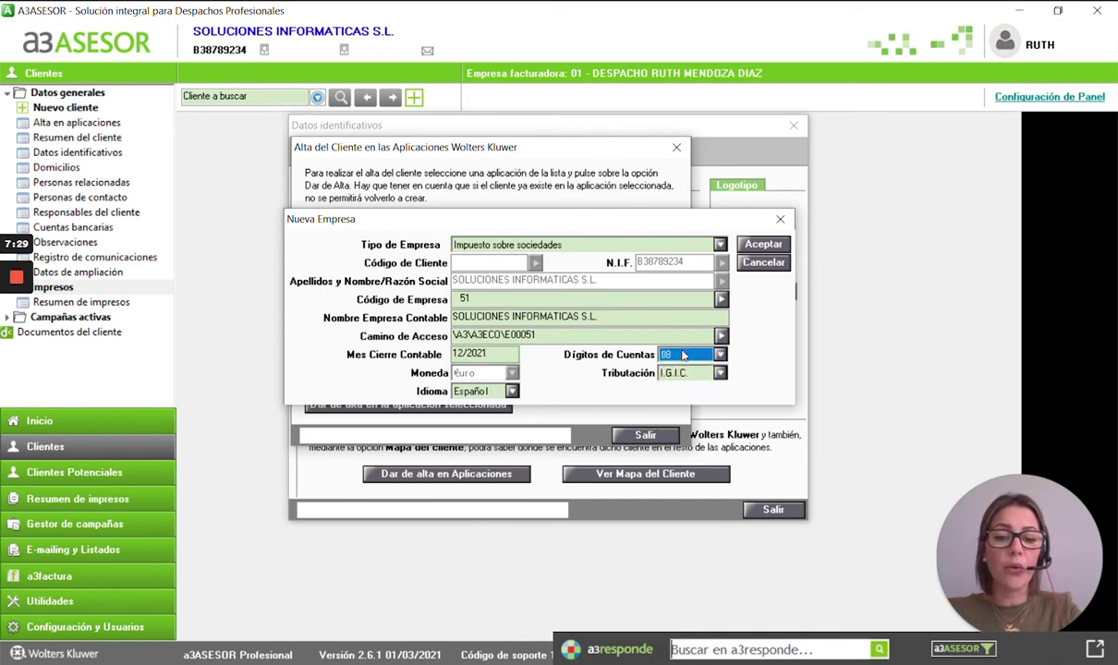
click(690, 373)
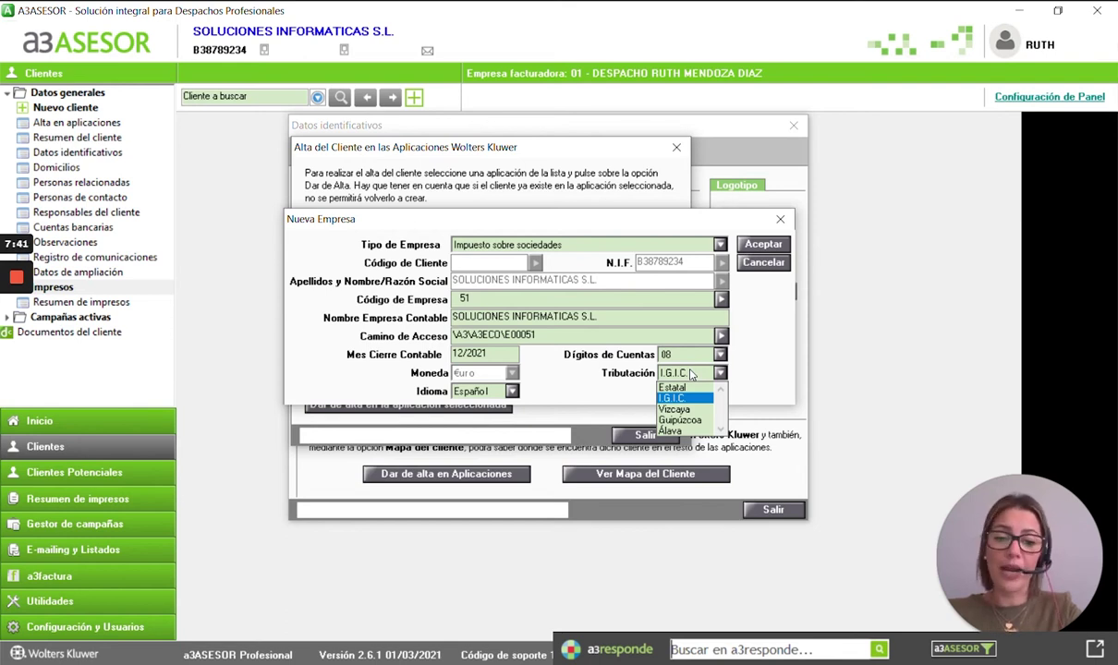
click(690, 373)
click(763, 244)
click(568, 397)
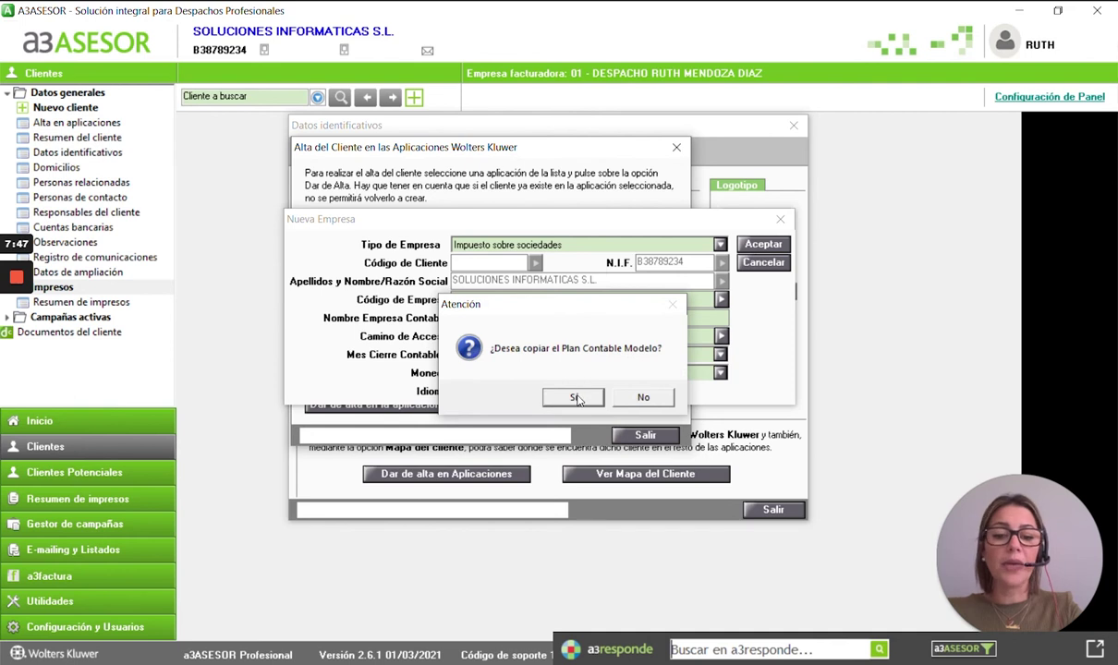
- Copy the P. G. Contable para PYMES/Micro (PGC-08) chart into the company and raise the Obligaciones Formales window
click(575, 397)
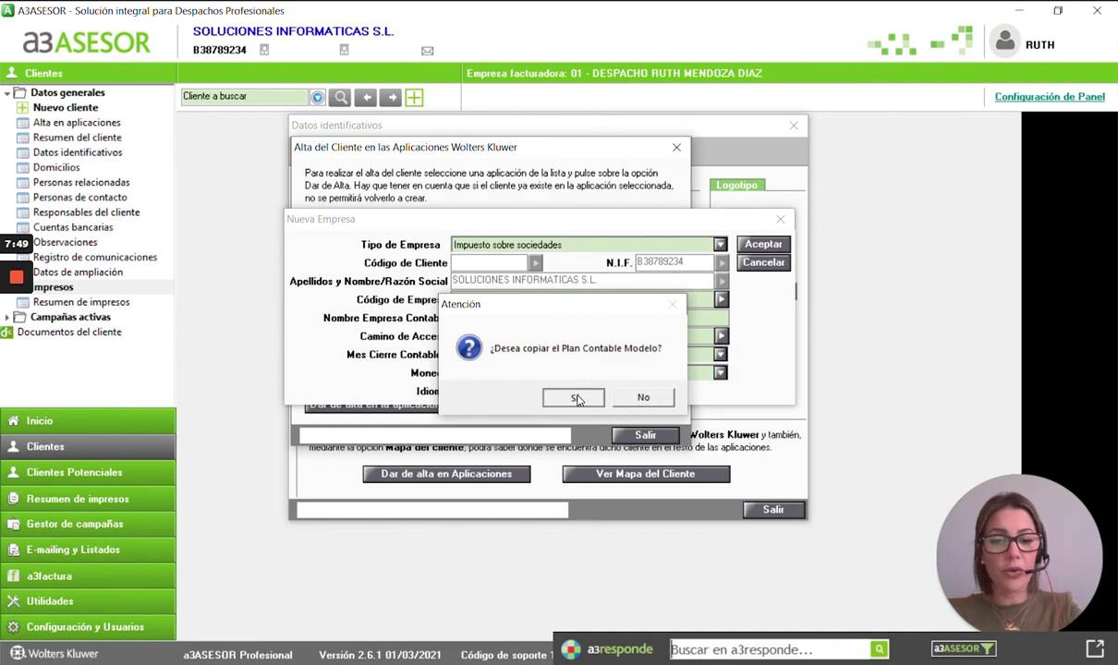
drag(487, 249, 582, 253)
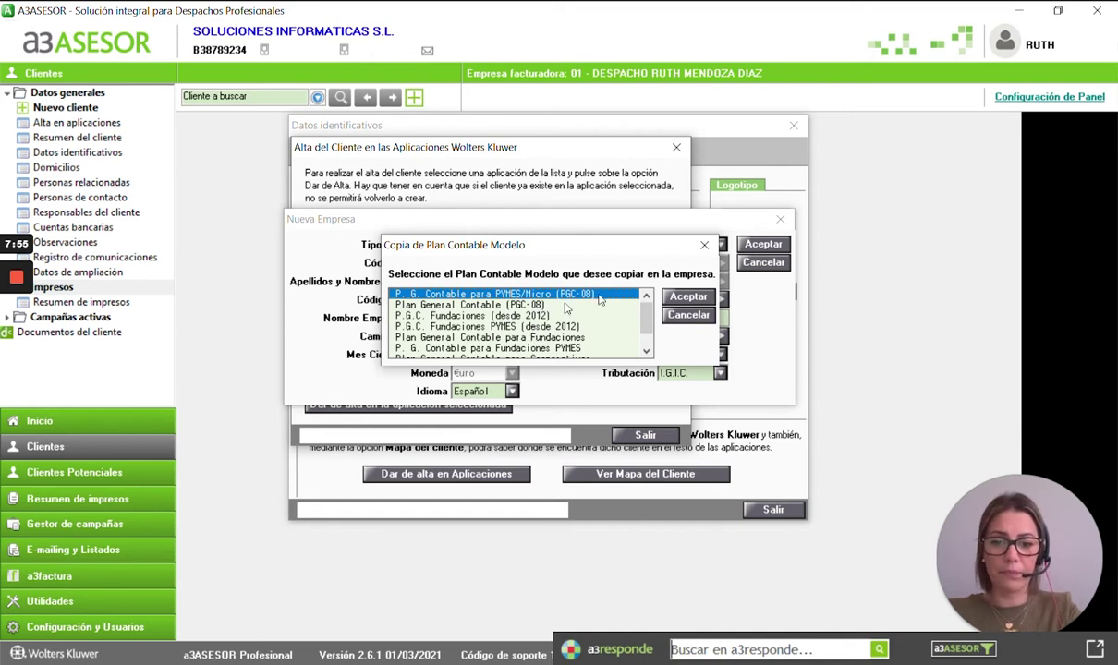
click(687, 297)
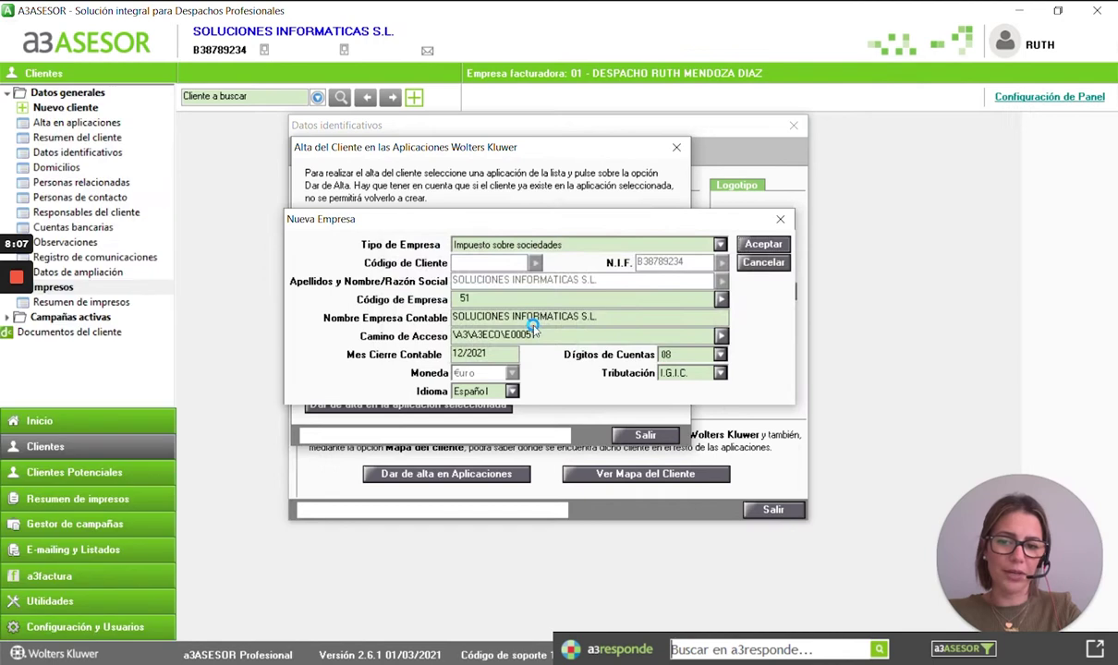
drag(555, 241, 540, 202)
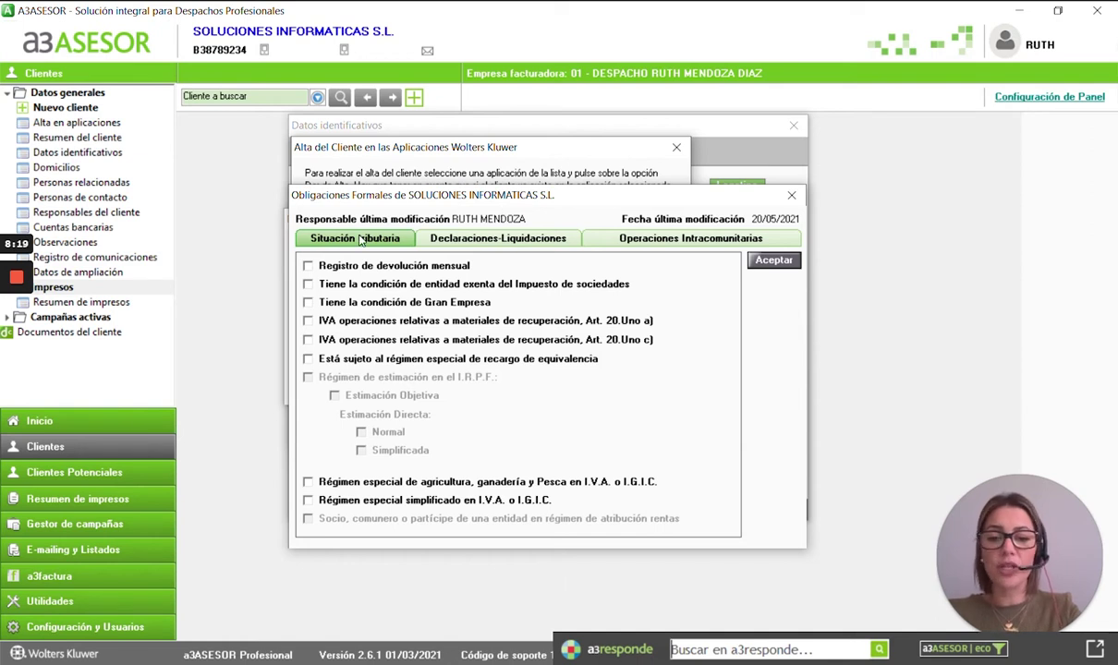
- Declare Impuesto de sociedades, fractional payments, employment and rental withholdings, and I.V.A./I.G.I.C. returns, then accept
click(519, 240)
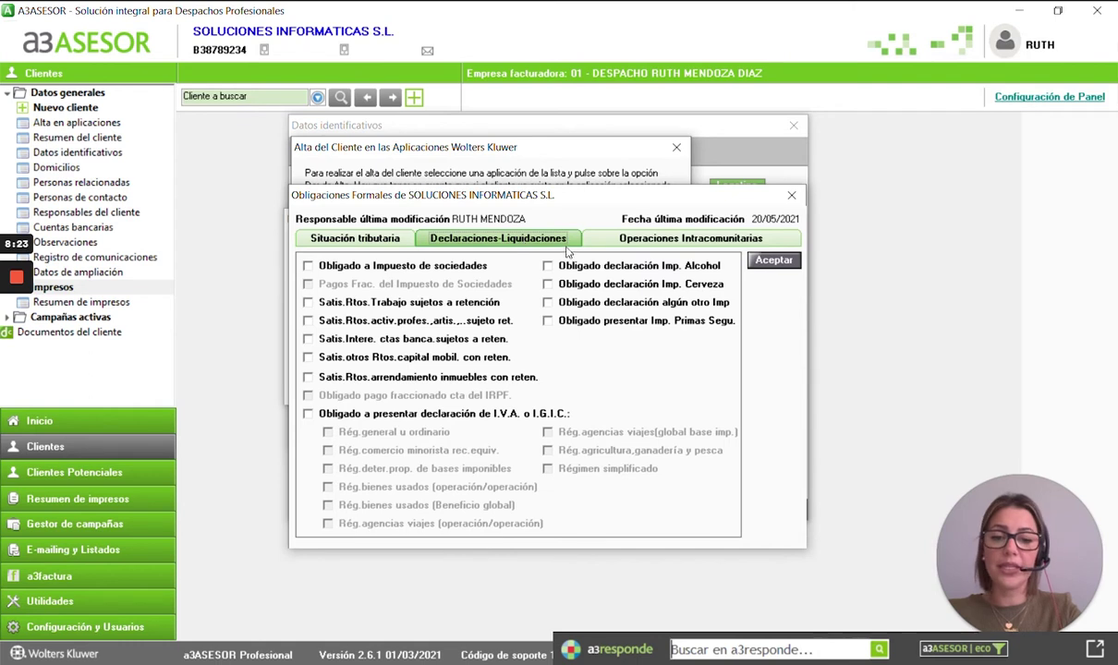
click(679, 244)
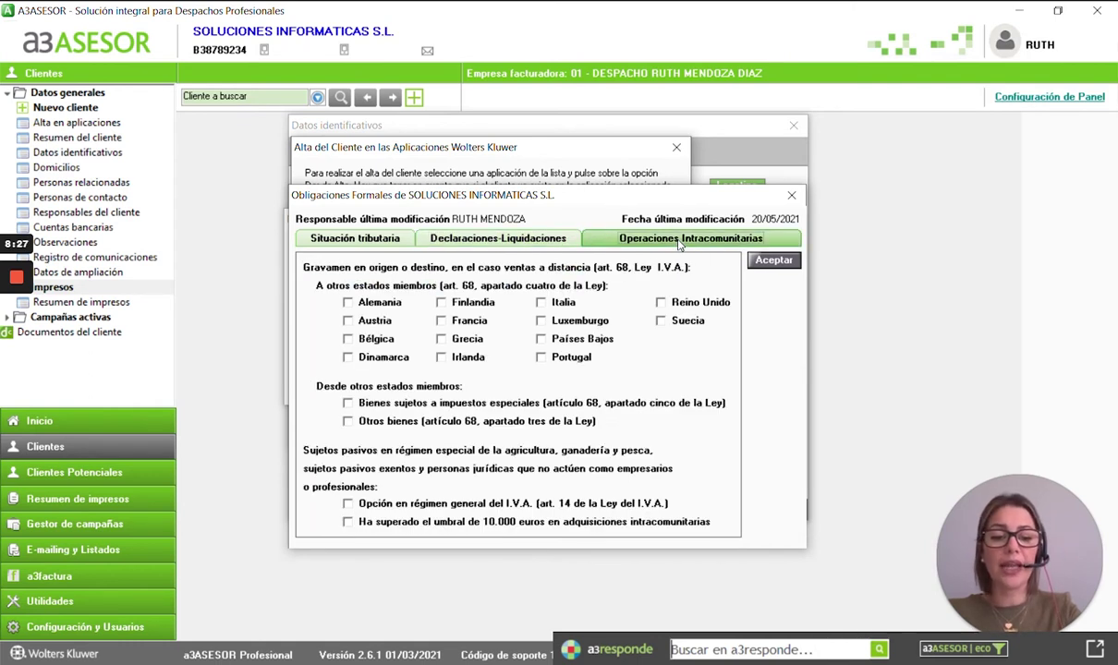
click(516, 242)
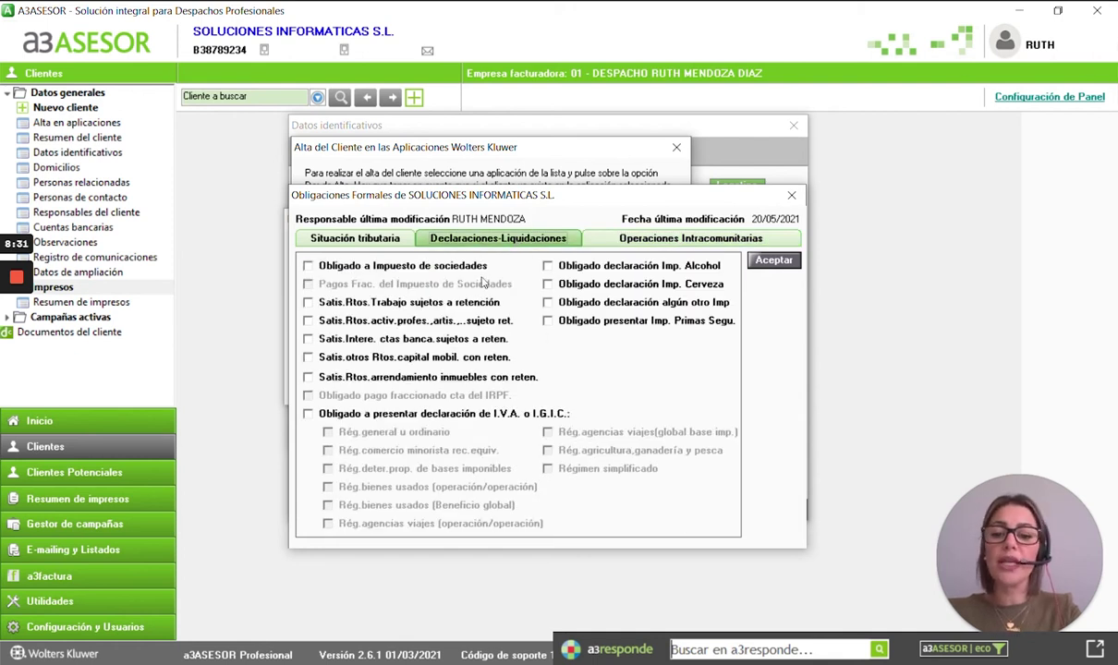
click(388, 267)
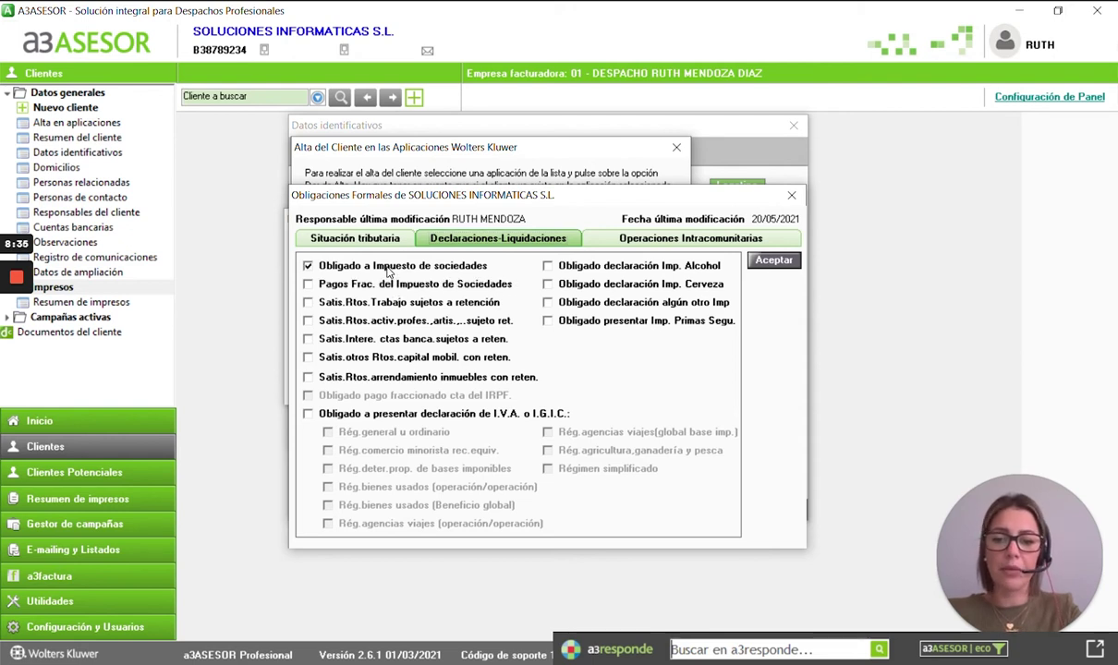
click(331, 282)
click(348, 295)
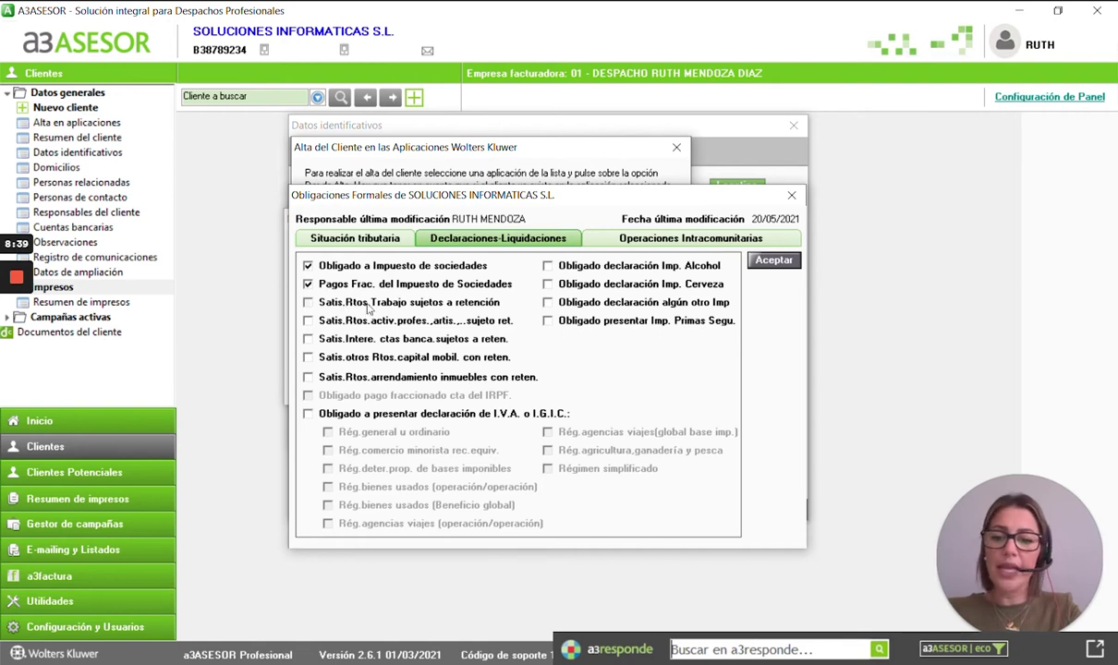
click(347, 381)
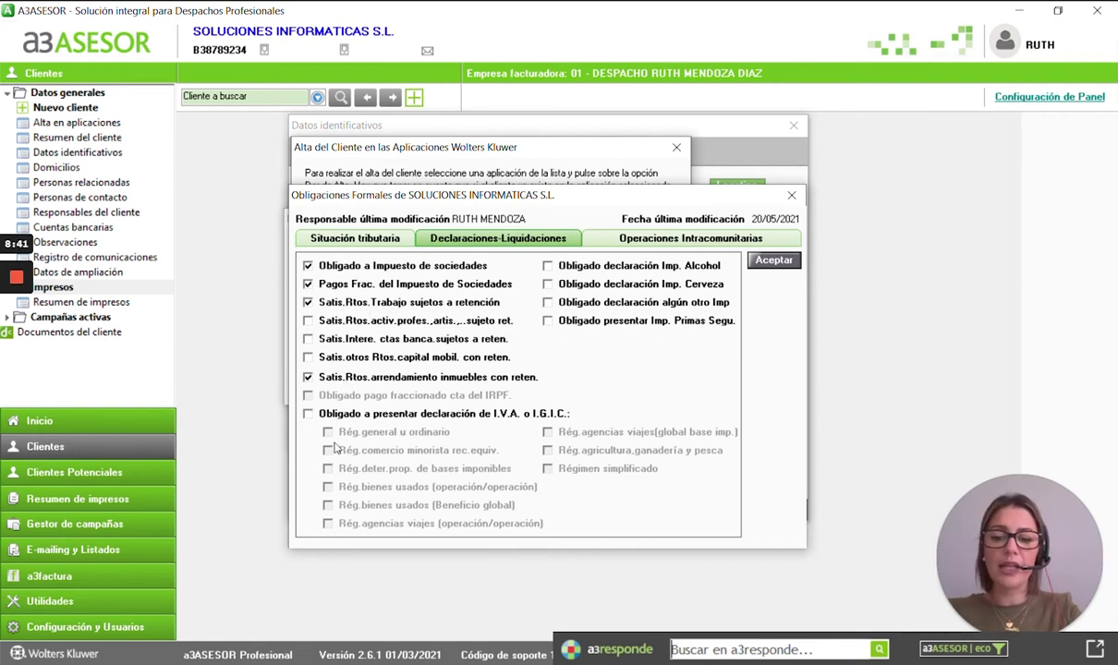
click(379, 418)
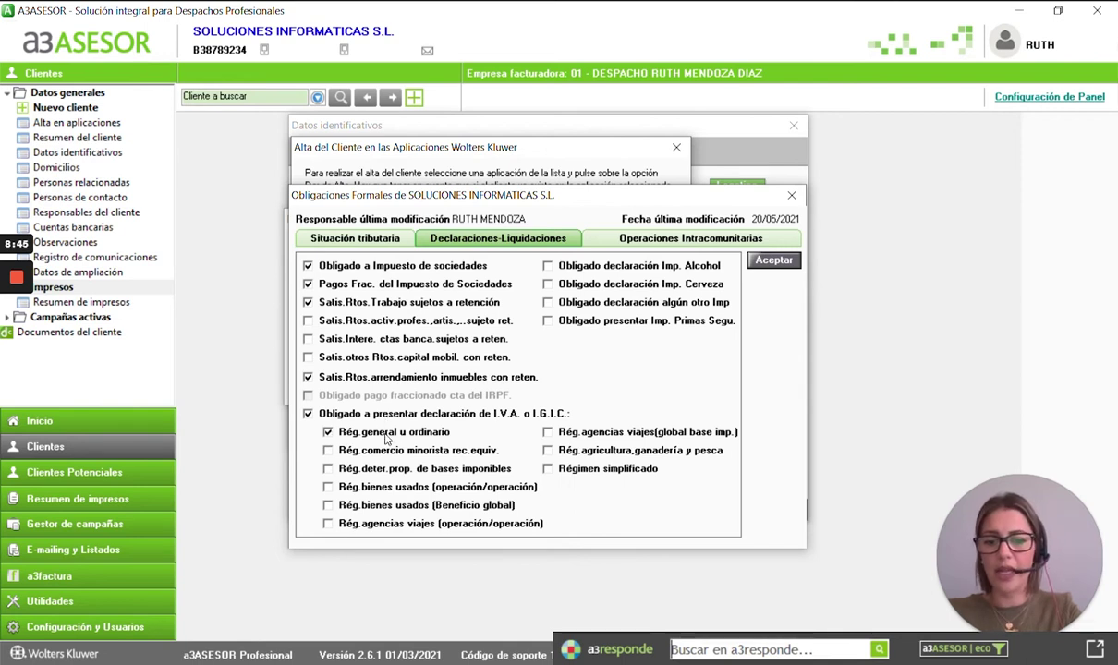
click(763, 261)
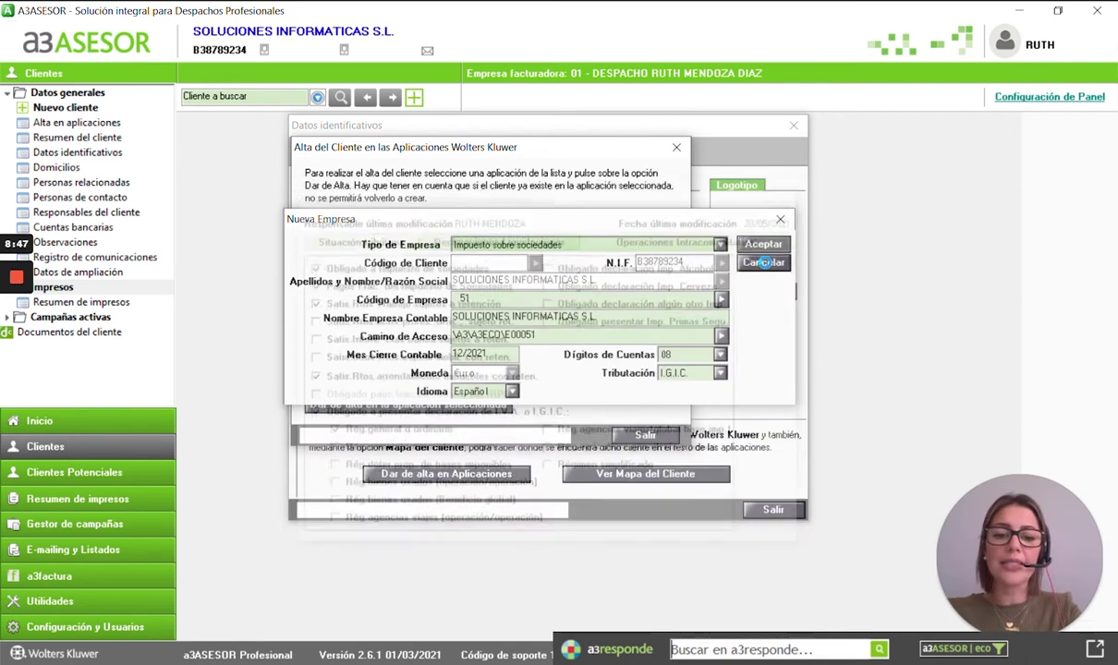
drag(635, 236, 665, 135)
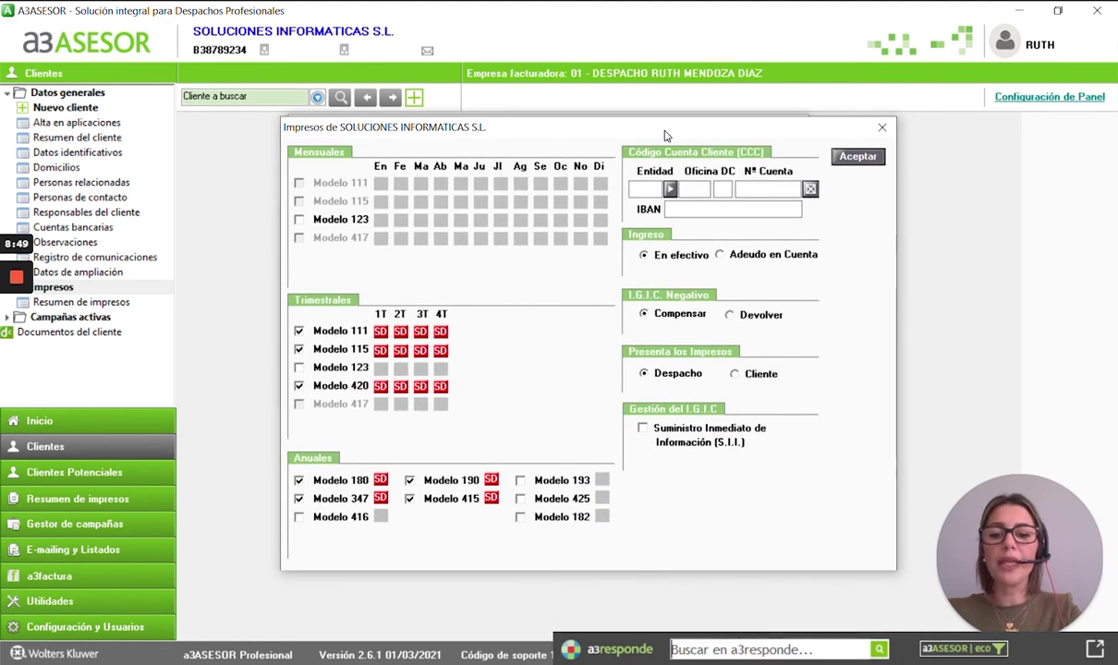
- Tick the annual Modelo 425 in the Impresos list
click(520, 499)
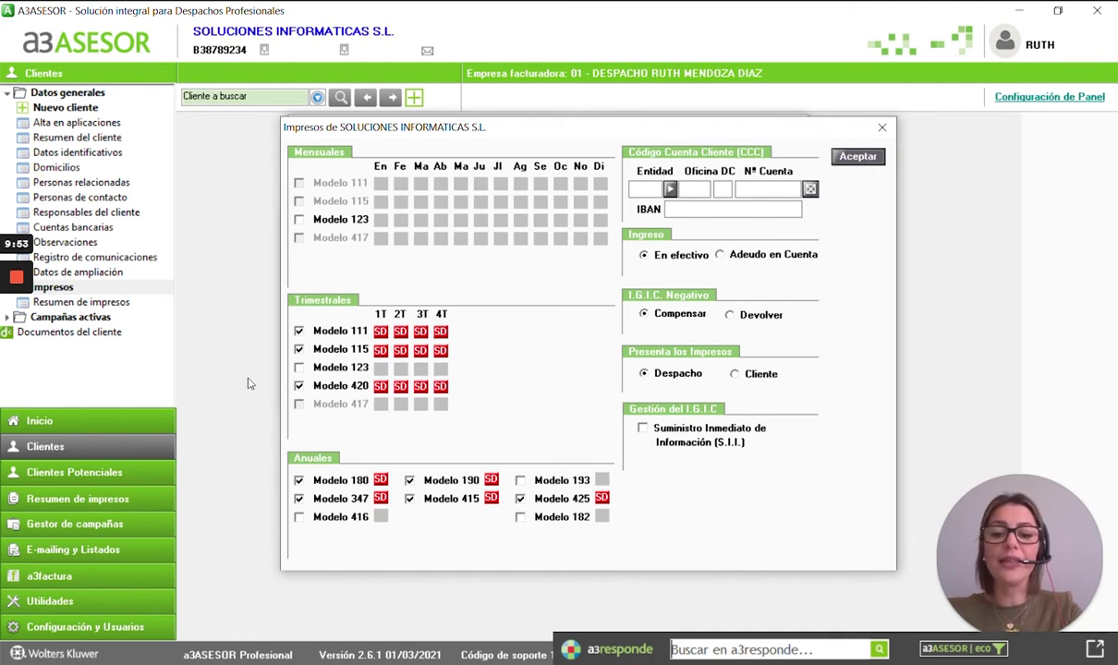
- Start a new company activity, choosing its activity type and the Ordinario IGIC regime
mouse_move(3, 318)
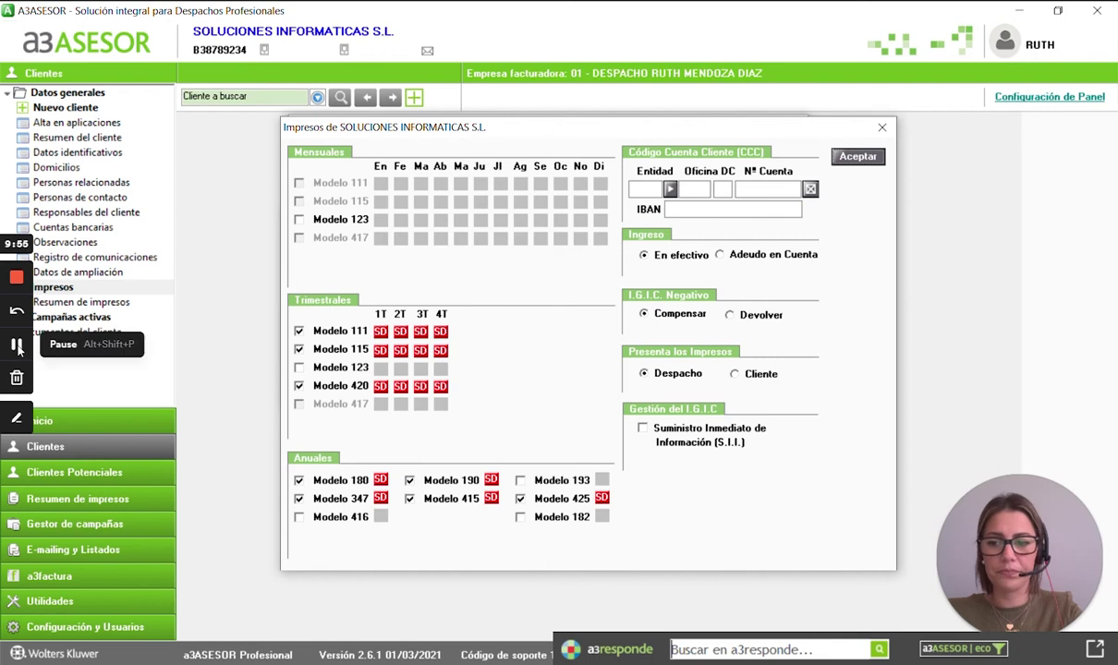
click(18, 347)
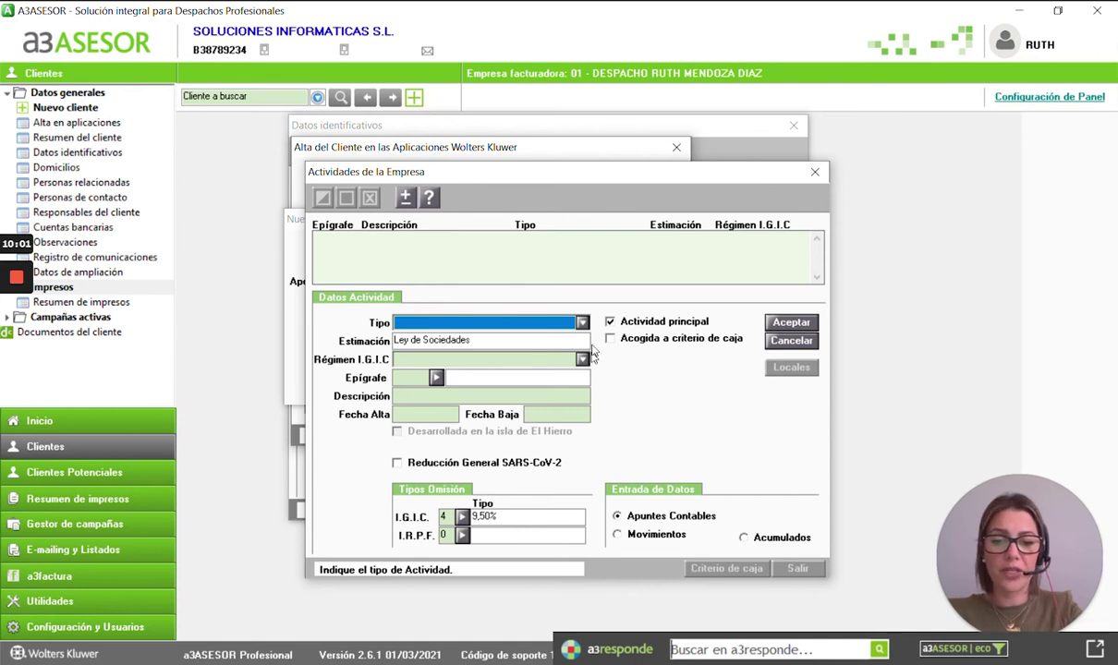
click(550, 322)
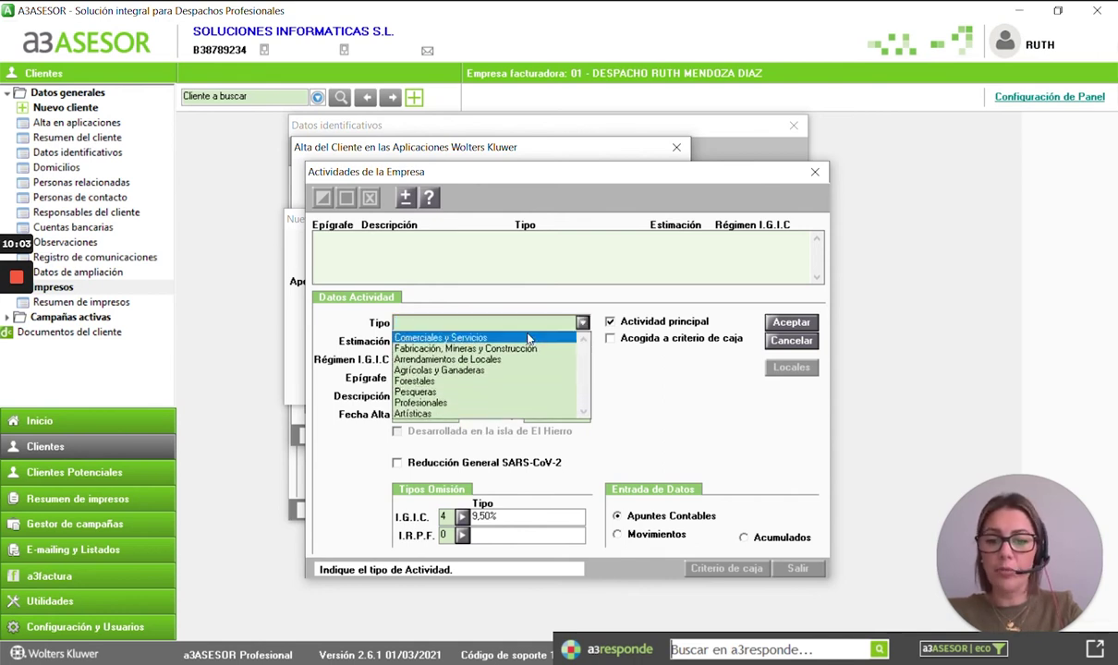
click(439, 337)
click(460, 360)
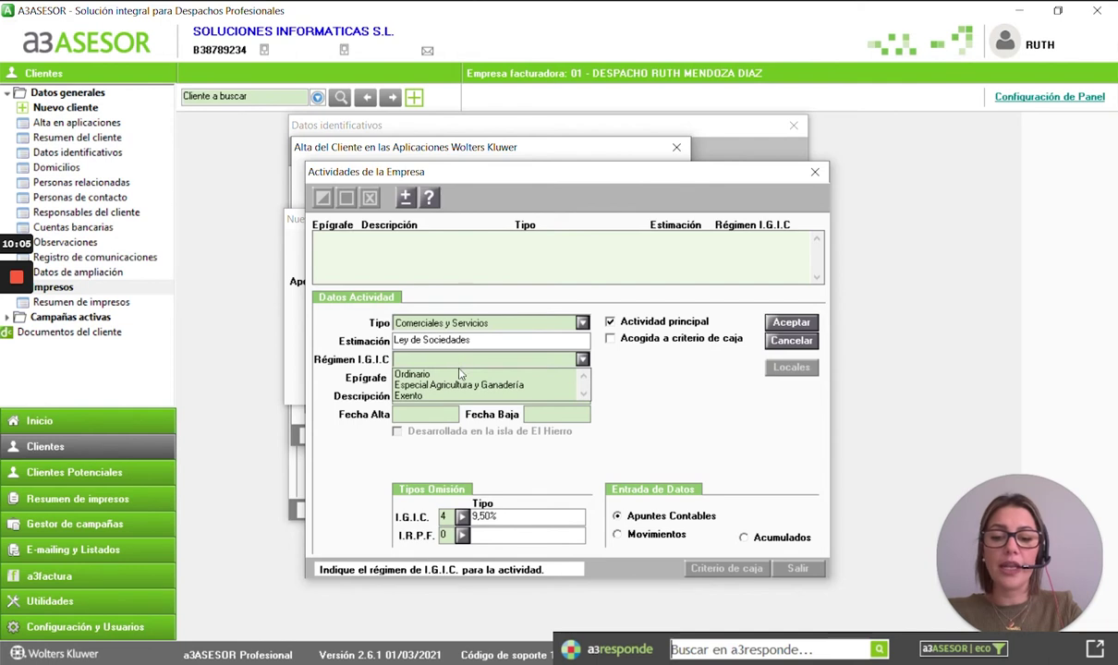
click(420, 373)
- Pick Profesionales heading 022 Ingenieros Tec. Agricolas y Forestales with start date 21/02/2020
click(434, 378)
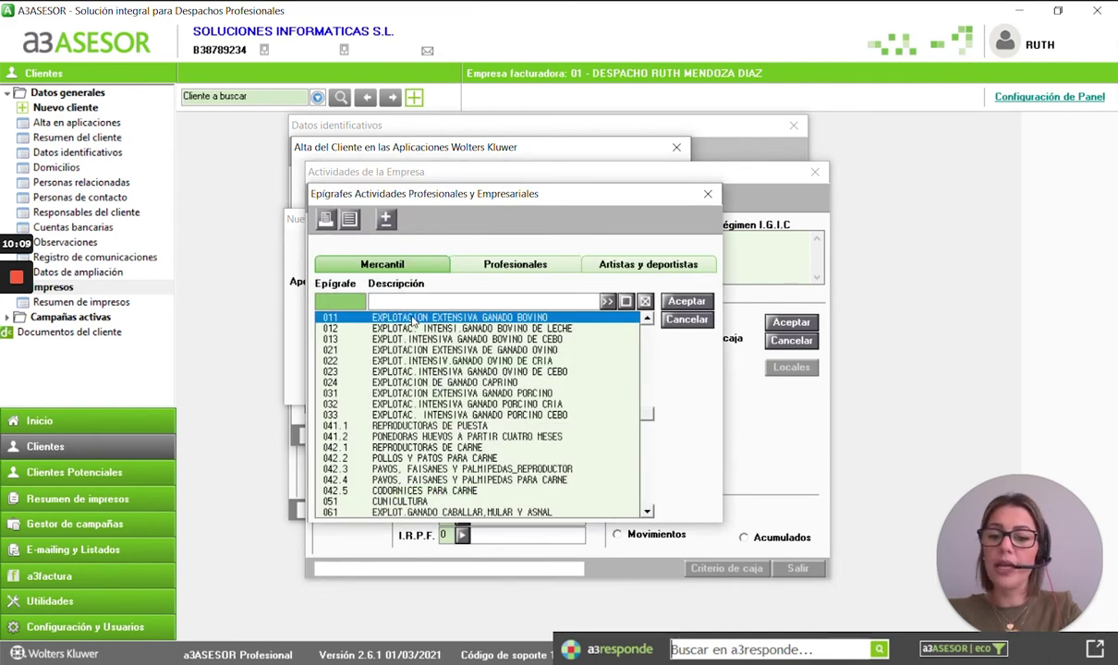
click(507, 264)
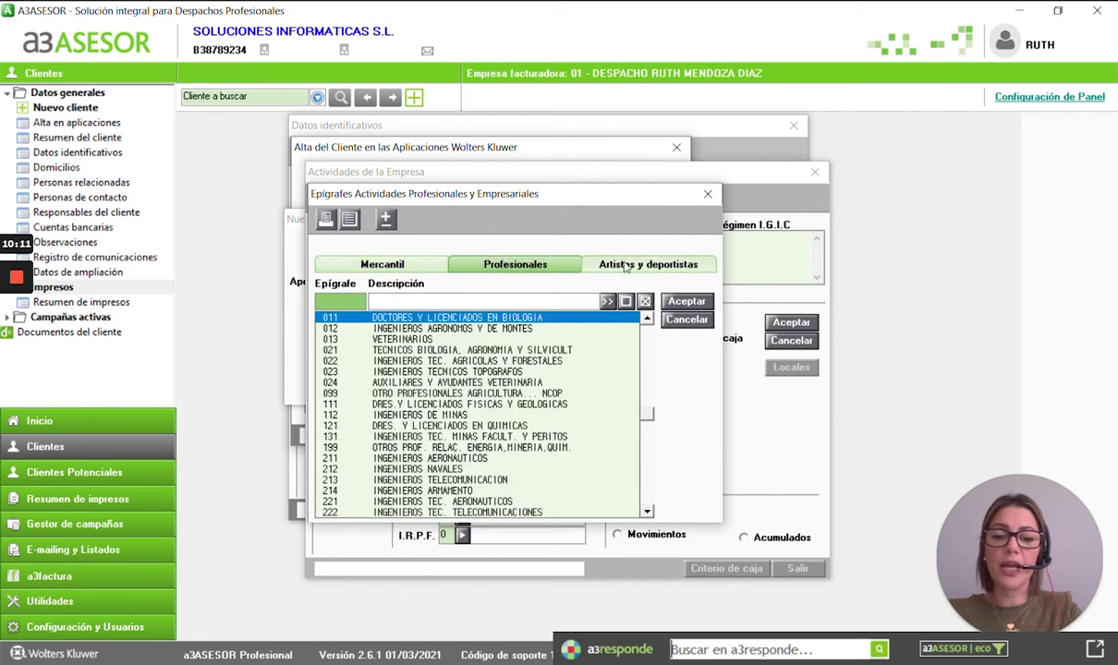
click(625, 266)
click(515, 265)
double_click(490, 360)
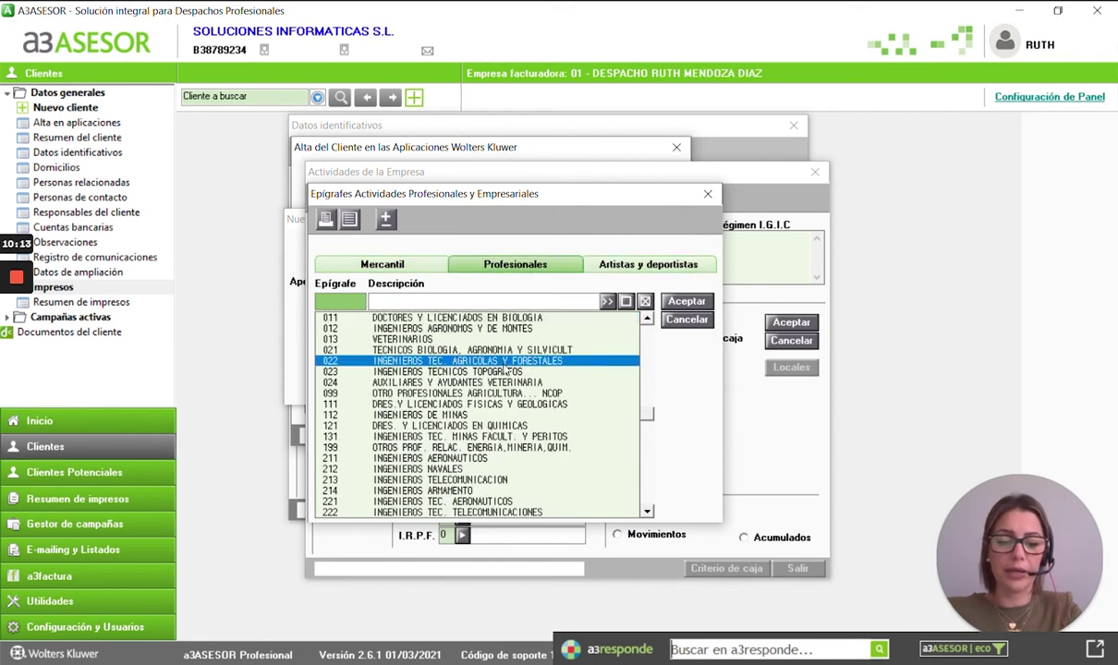
click(423, 415)
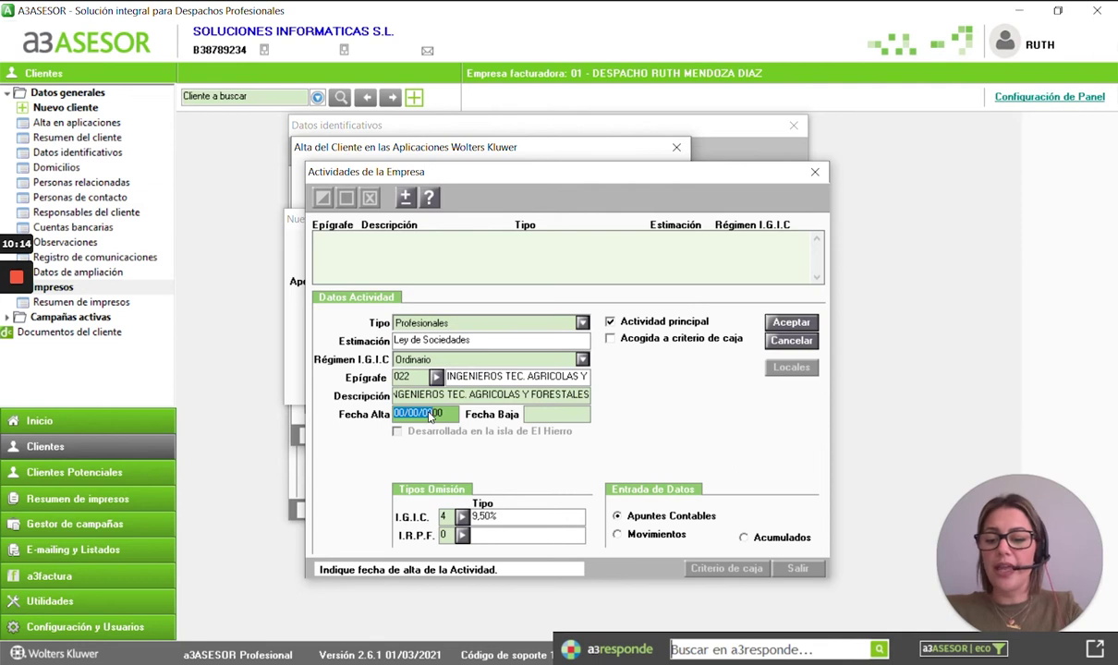
text(21/02)
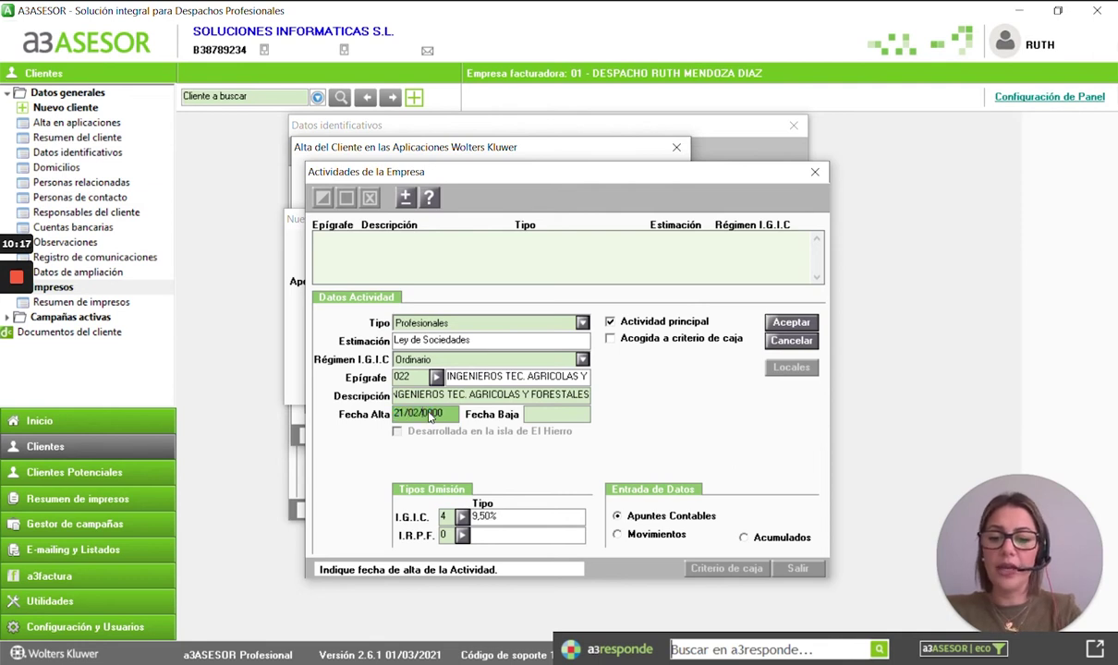
key(Tab)
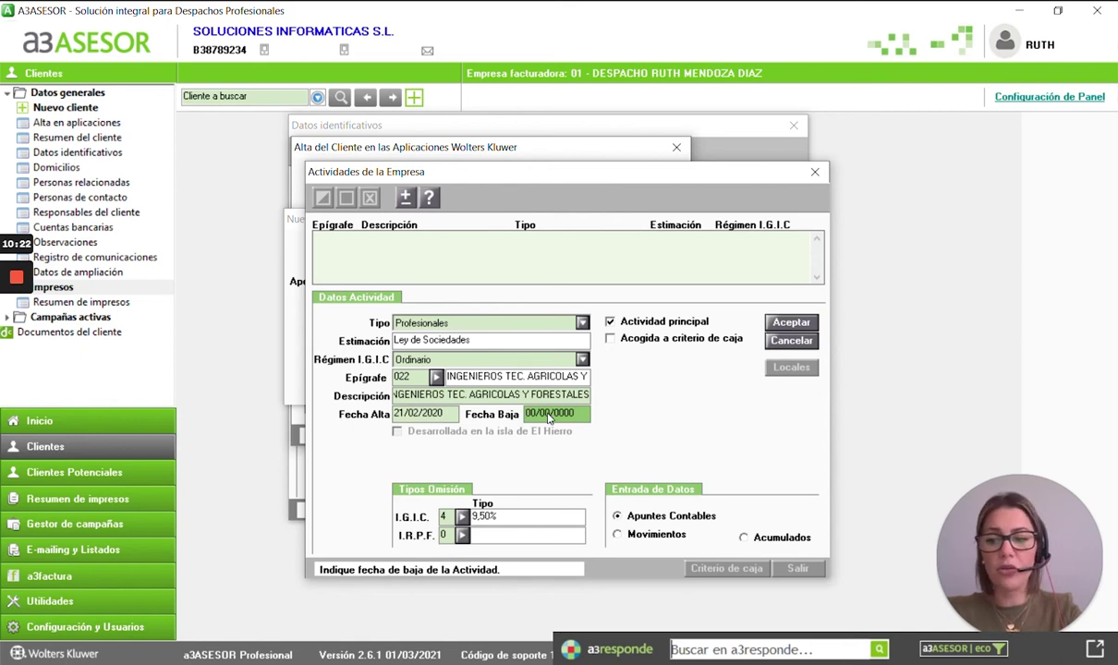
click(462, 517)
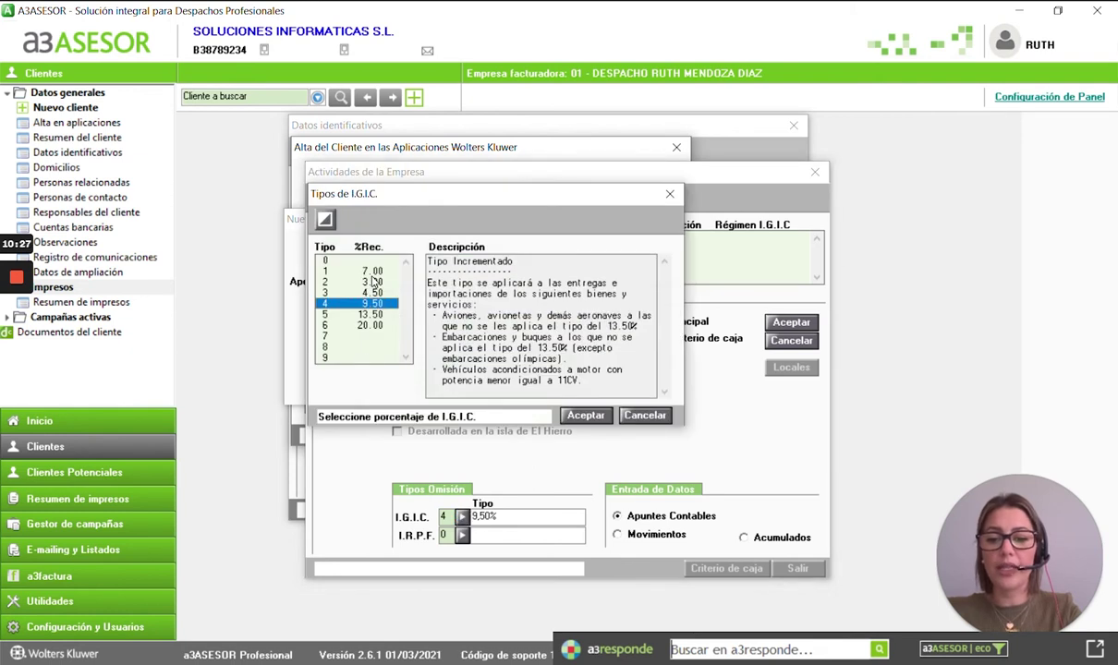
- Set the activity's default IGIC rate to 7% (type 1), replacing the 3% first picked
double_click(373, 280)
click(461, 516)
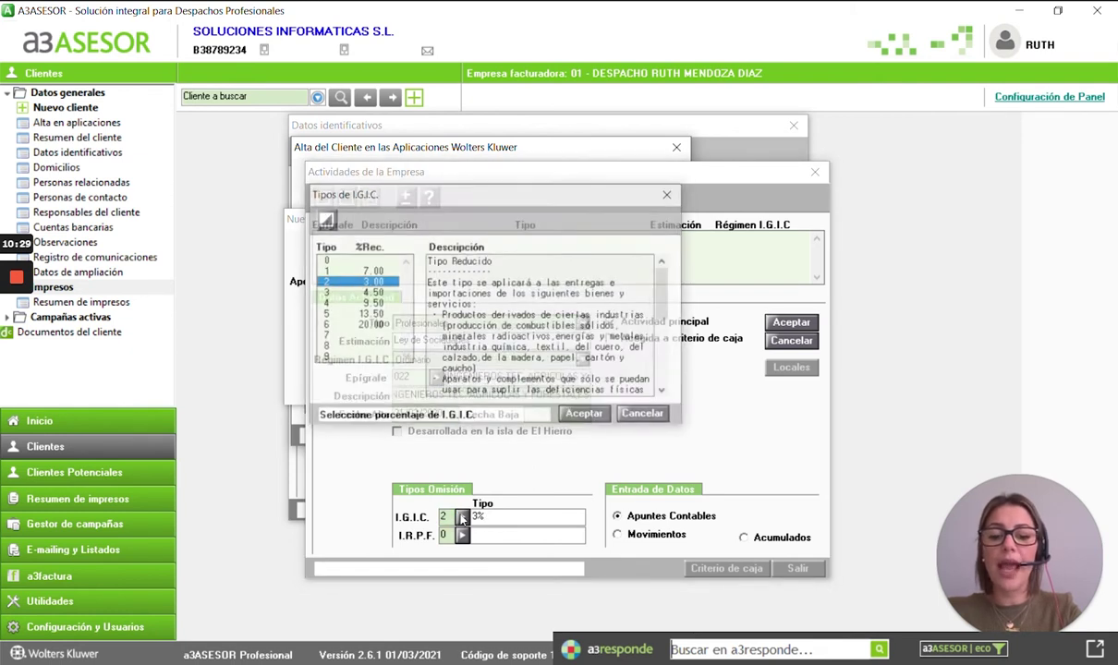
double_click(351, 270)
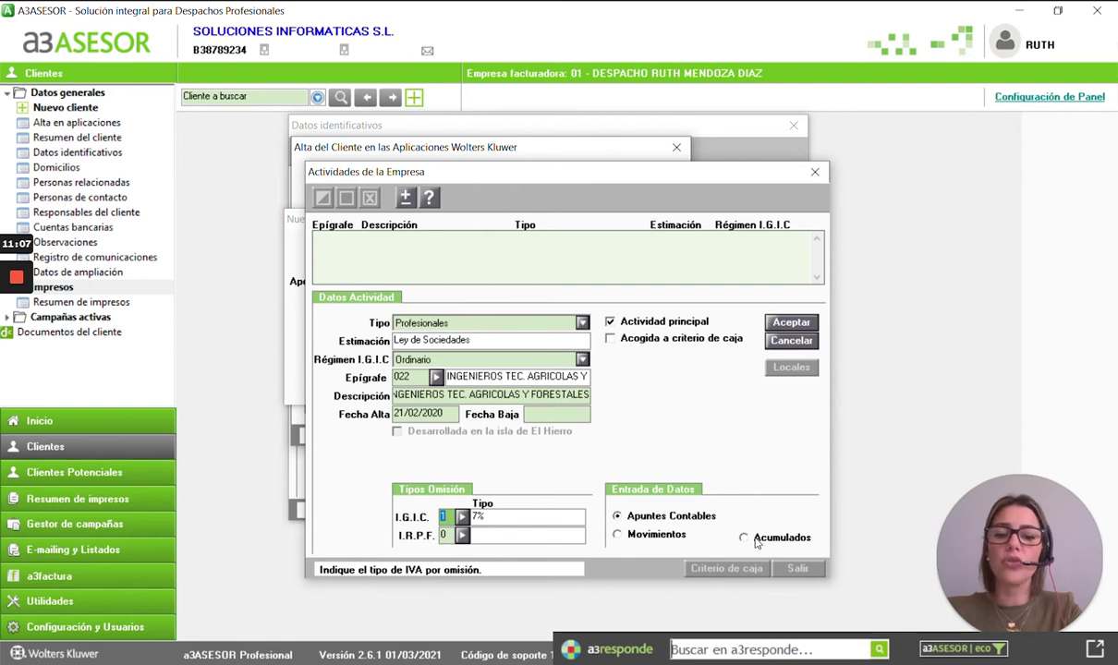
- Add the Profesionales activity to the company's list and discard the blank new entry
click(780, 322)
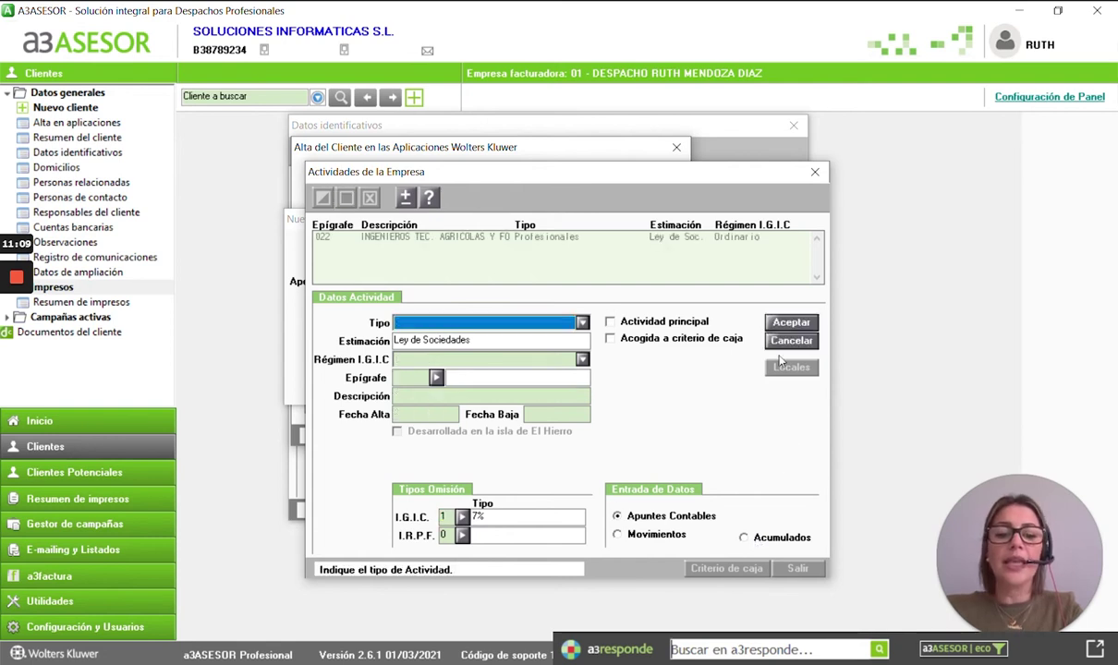
click(552, 324)
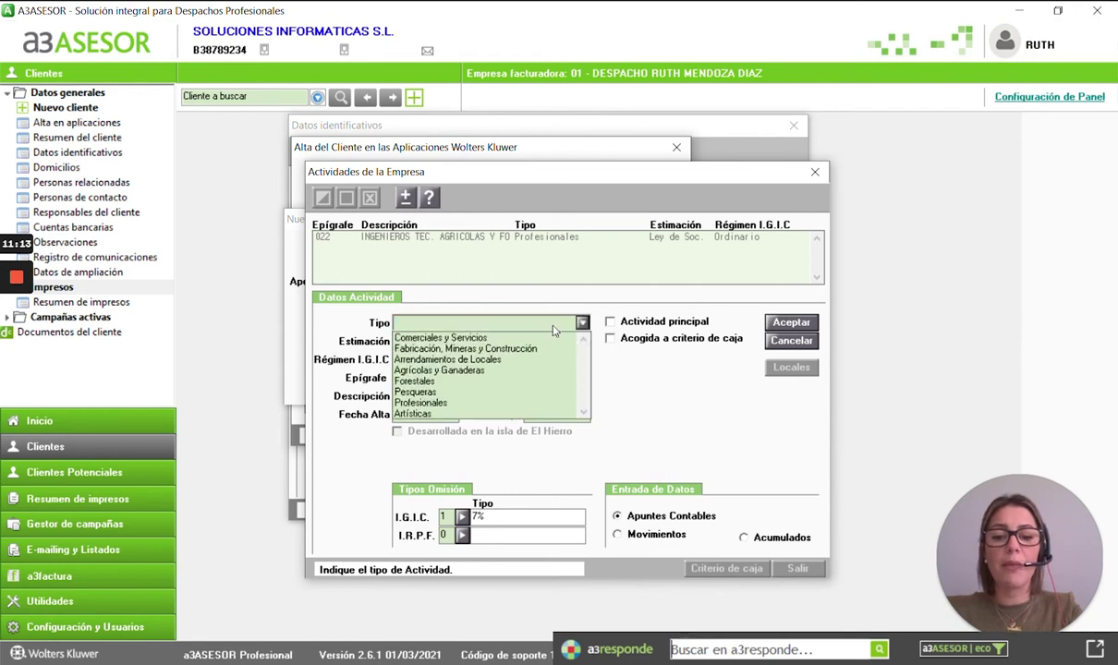
click(556, 328)
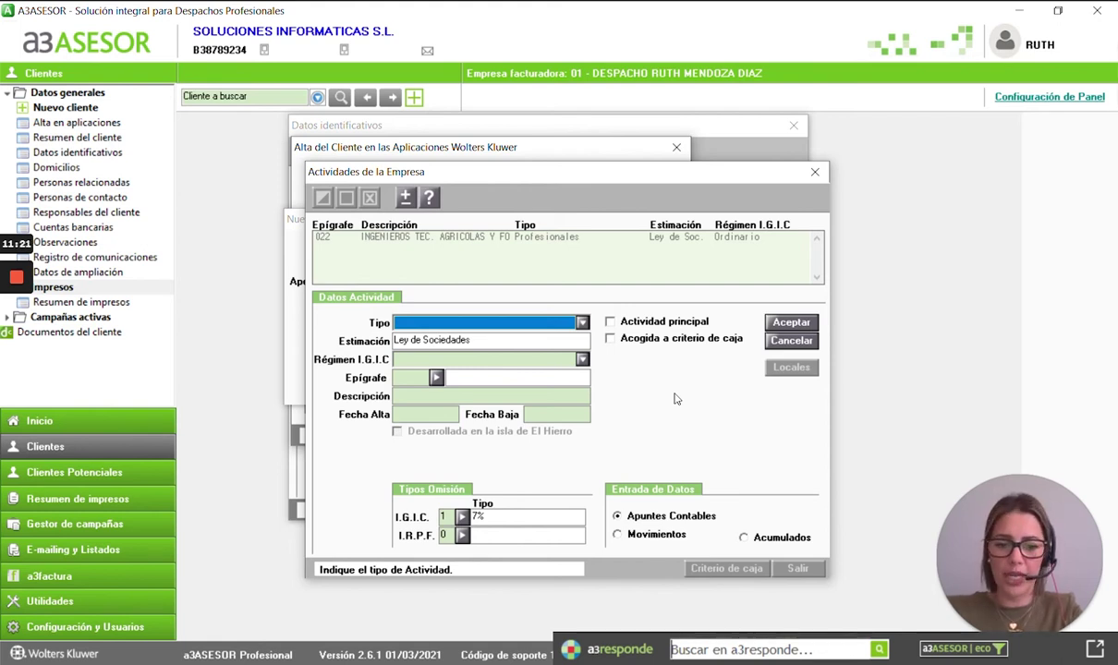
click(789, 340)
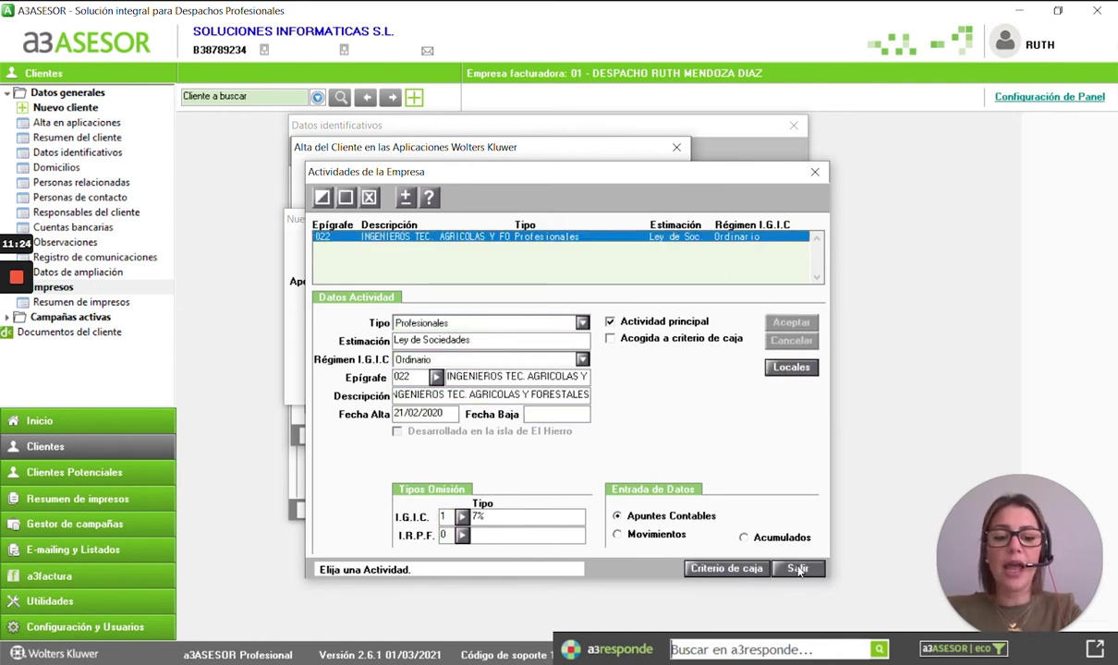
- Close the activities, registration and client identification windows and return to the home dashboard
click(798, 569)
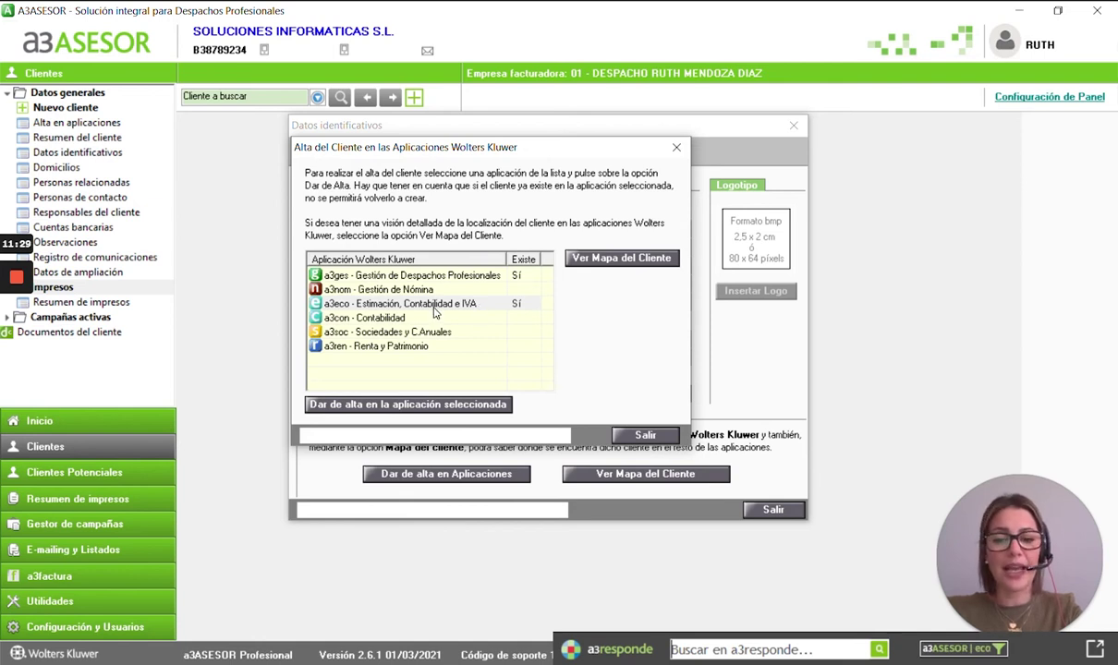
click(628, 434)
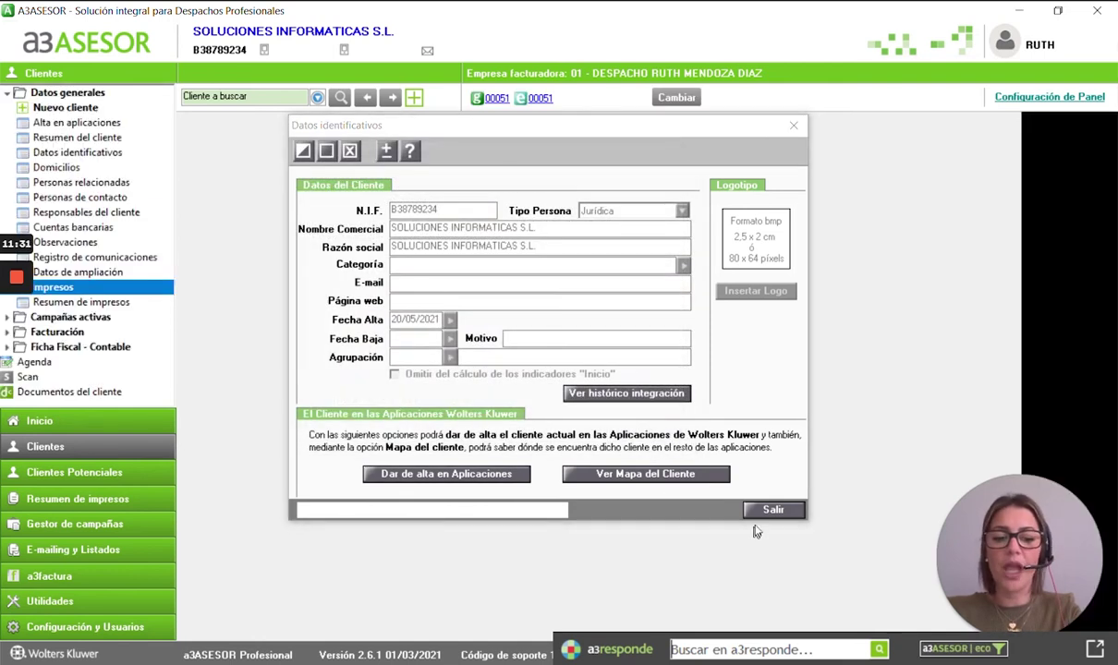
click(758, 511)
click(42, 423)
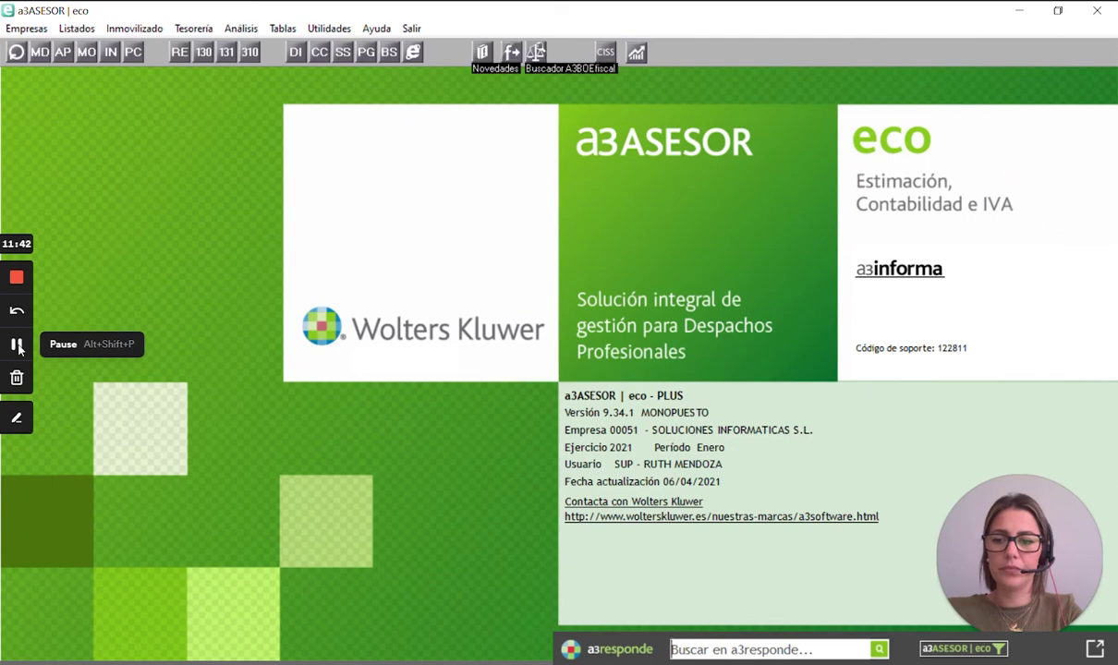
- Open Empresas > Mantenimiento de Datos and centre the window showing the 2021 tax model summary
click(34, 33)
click(93, 46)
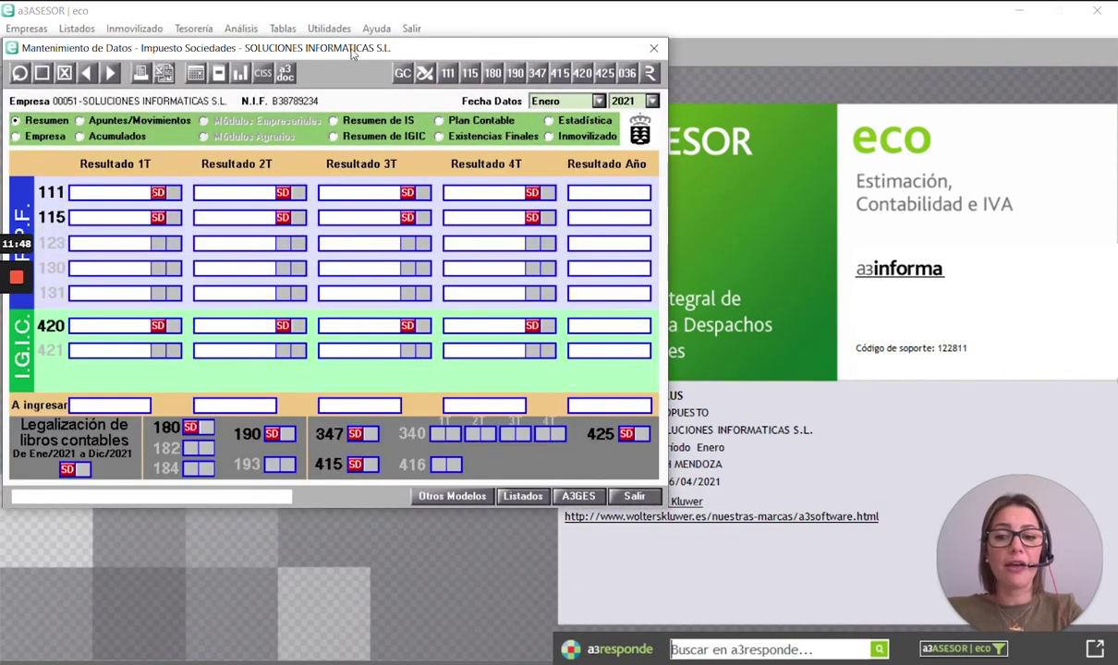
drag(351, 53, 590, 120)
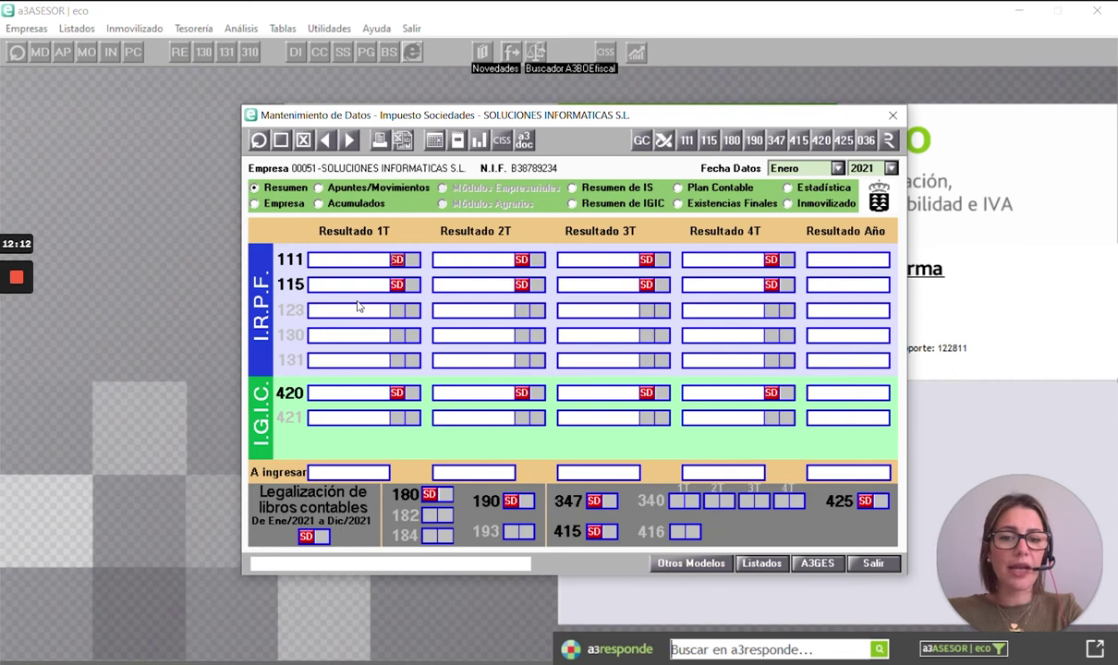
- Review the company's general data and formal obligations, leaving the obligations unchanged
click(255, 202)
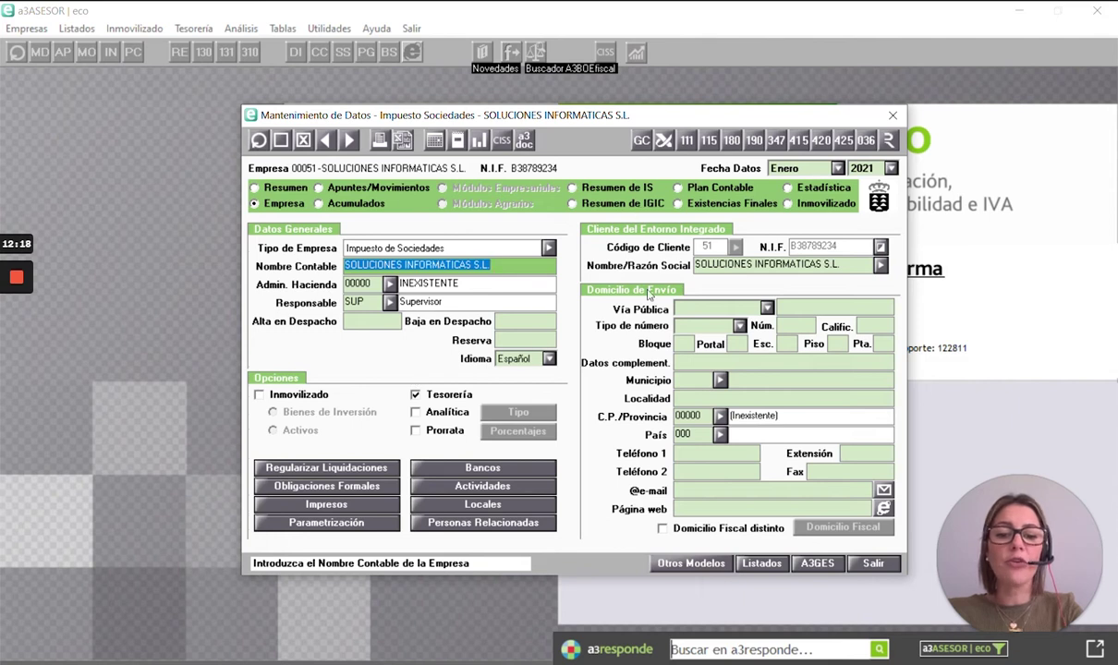
click(362, 487)
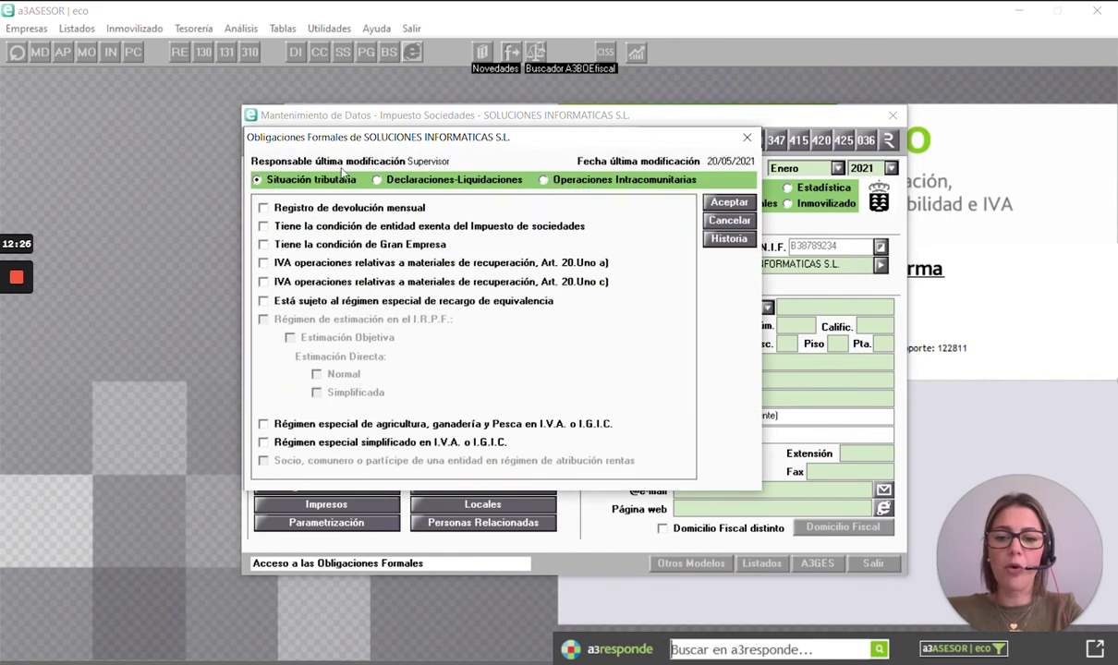
click(747, 137)
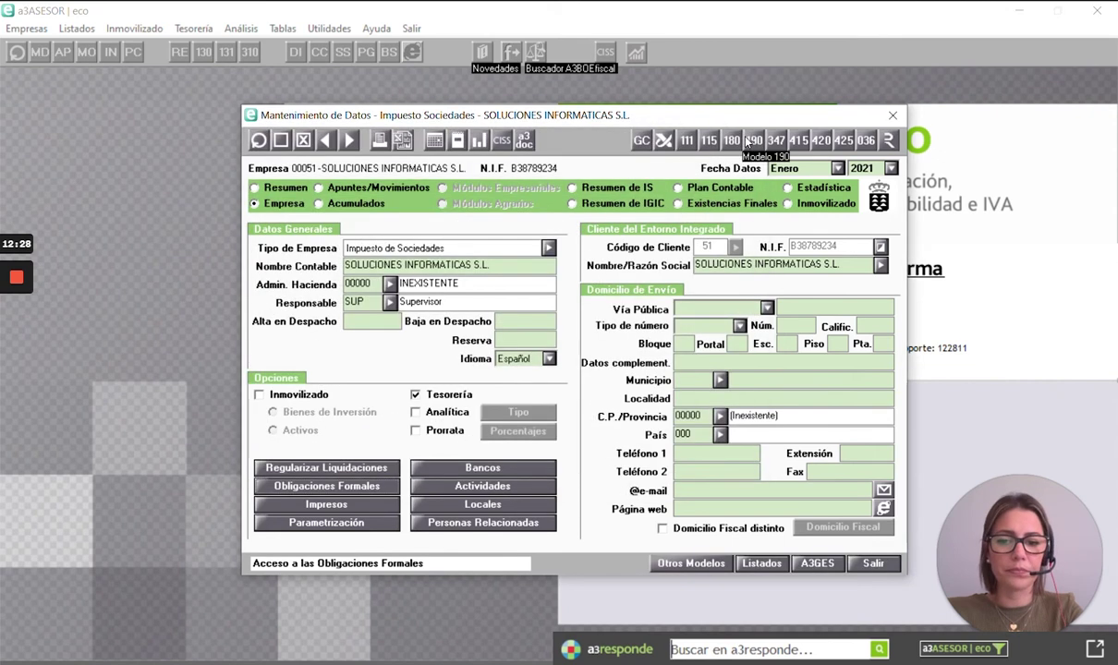
- Enable fixed assets tracked as investment goods, then close the company window saving changes
click(260, 394)
click(294, 412)
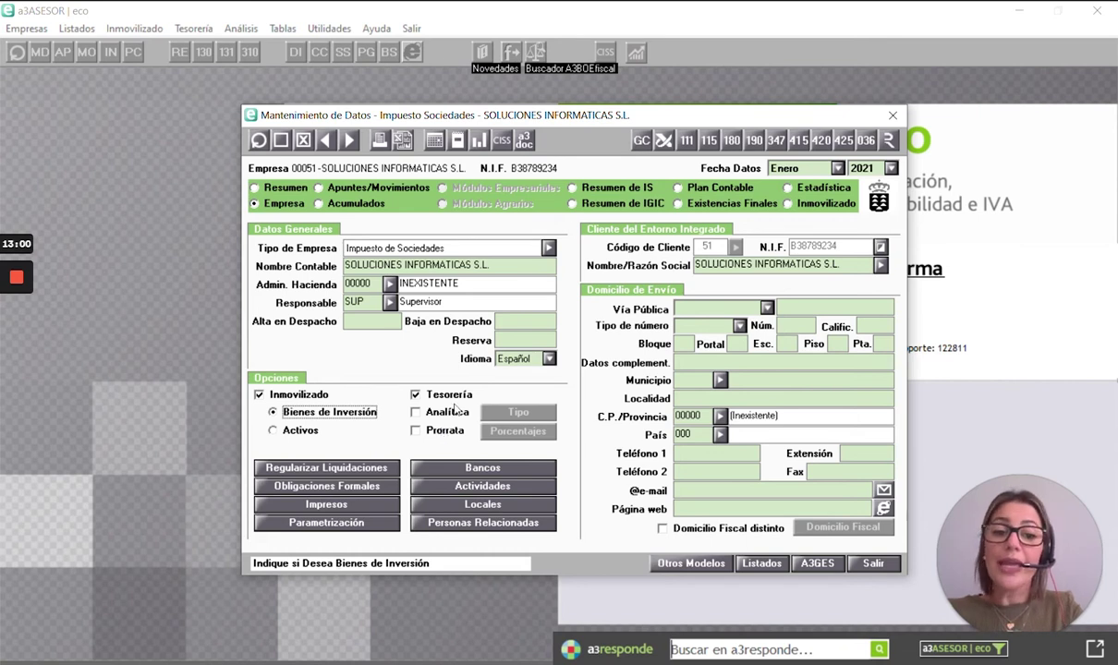
click(892, 115)
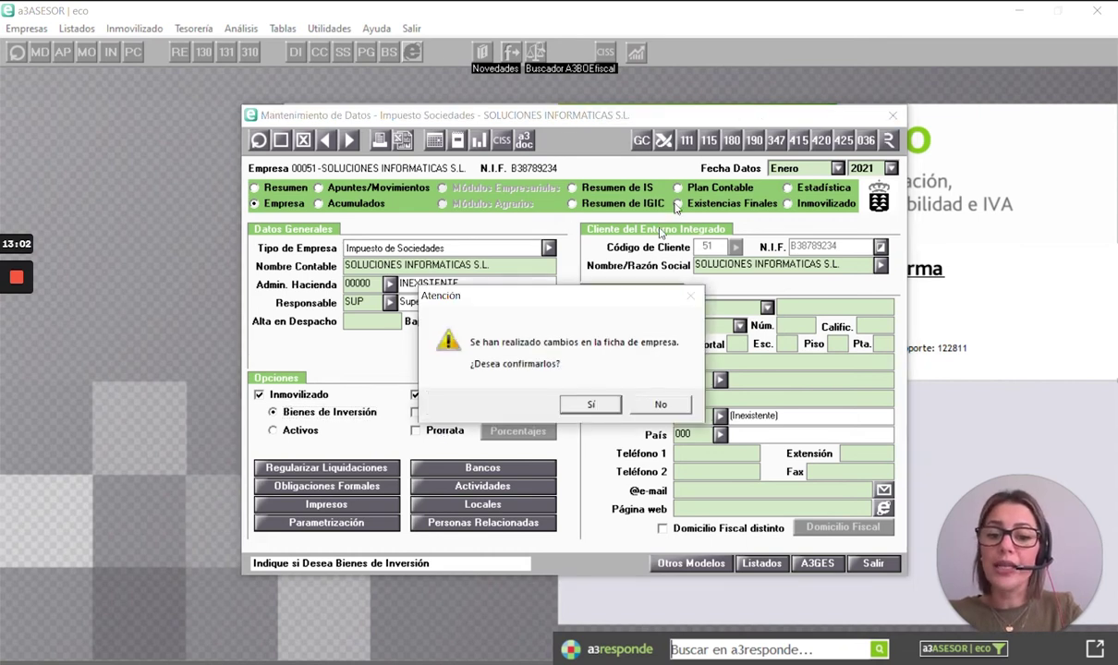
click(590, 403)
- Look over the Análisis and Tesorería menus, then relaunch data maintenance from the MD toolbar button
click(240, 28)
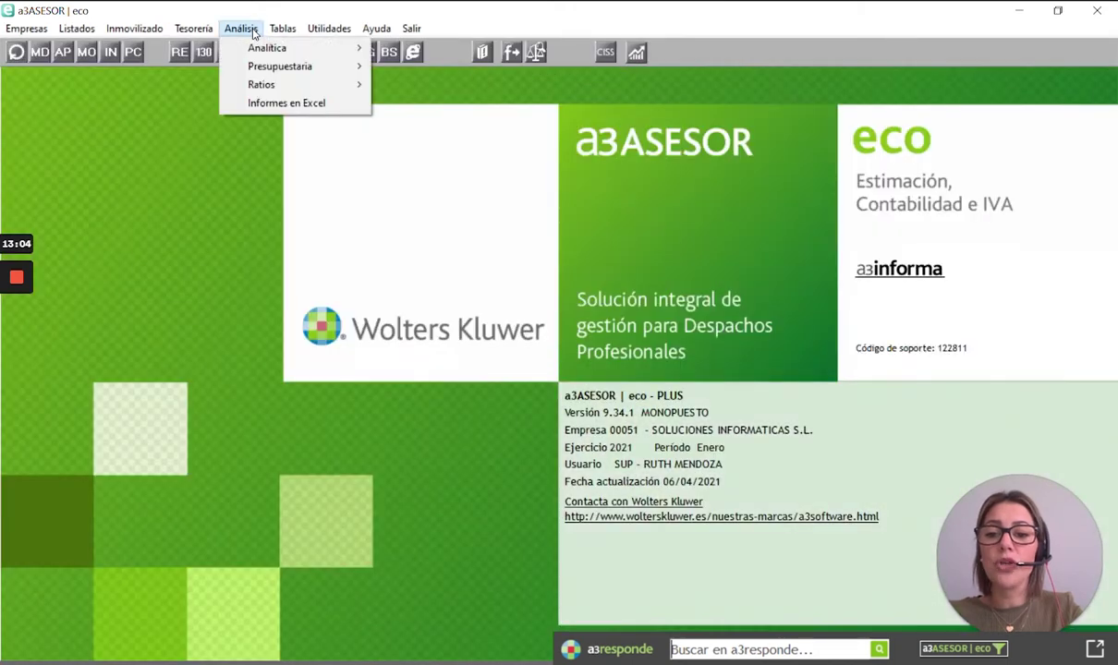
mouse_move(267, 71)
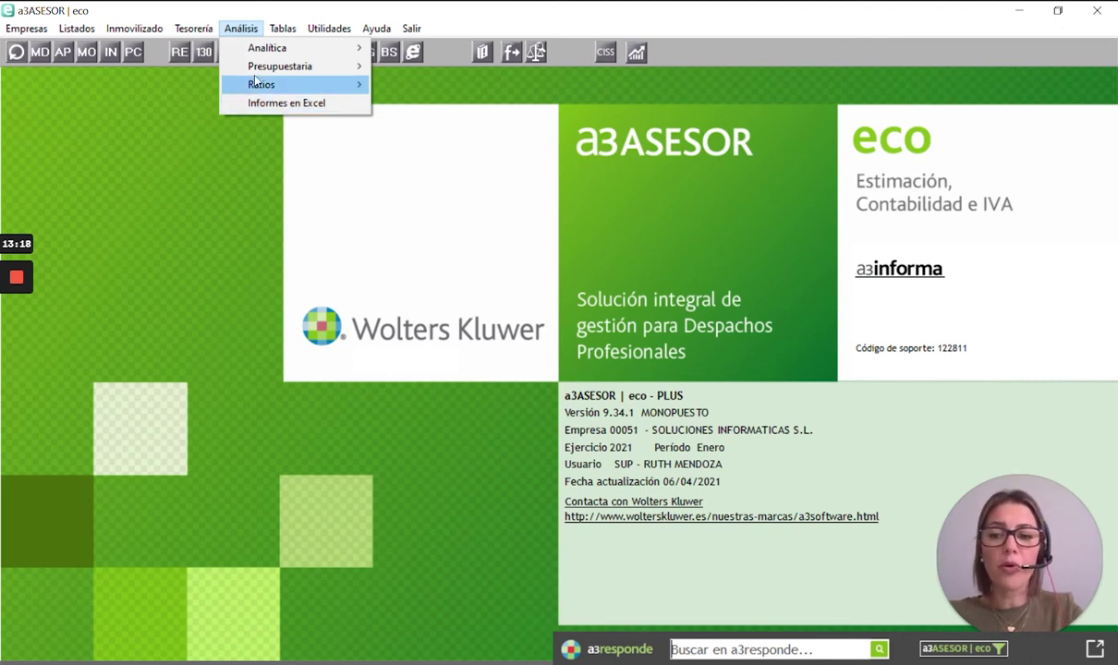
mouse_move(202, 34)
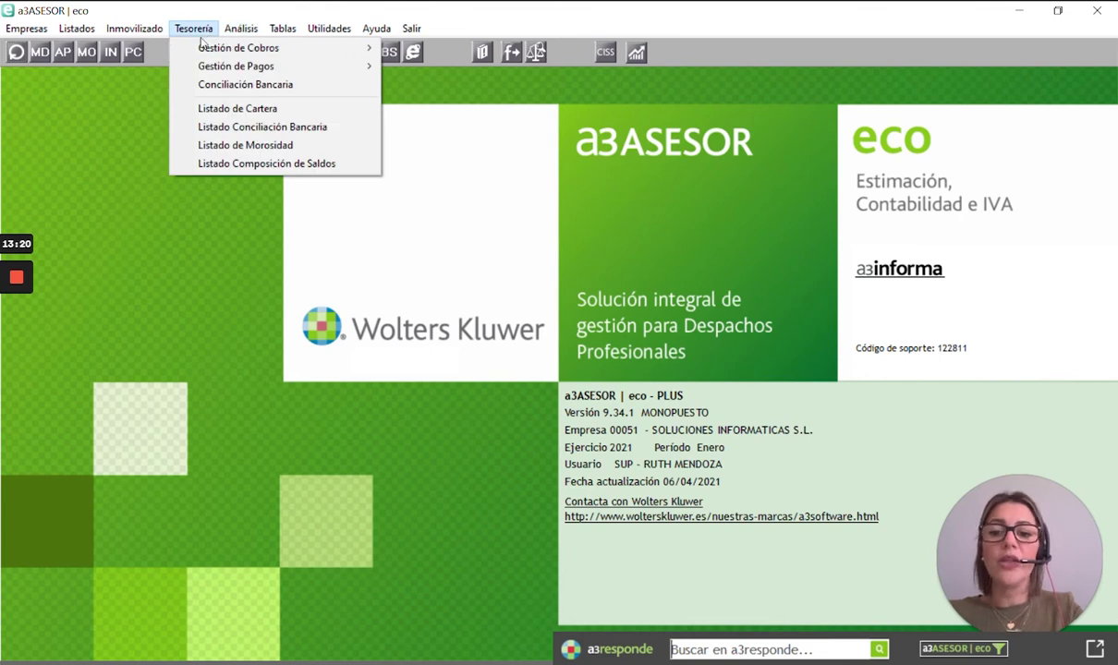
mouse_move(202, 43)
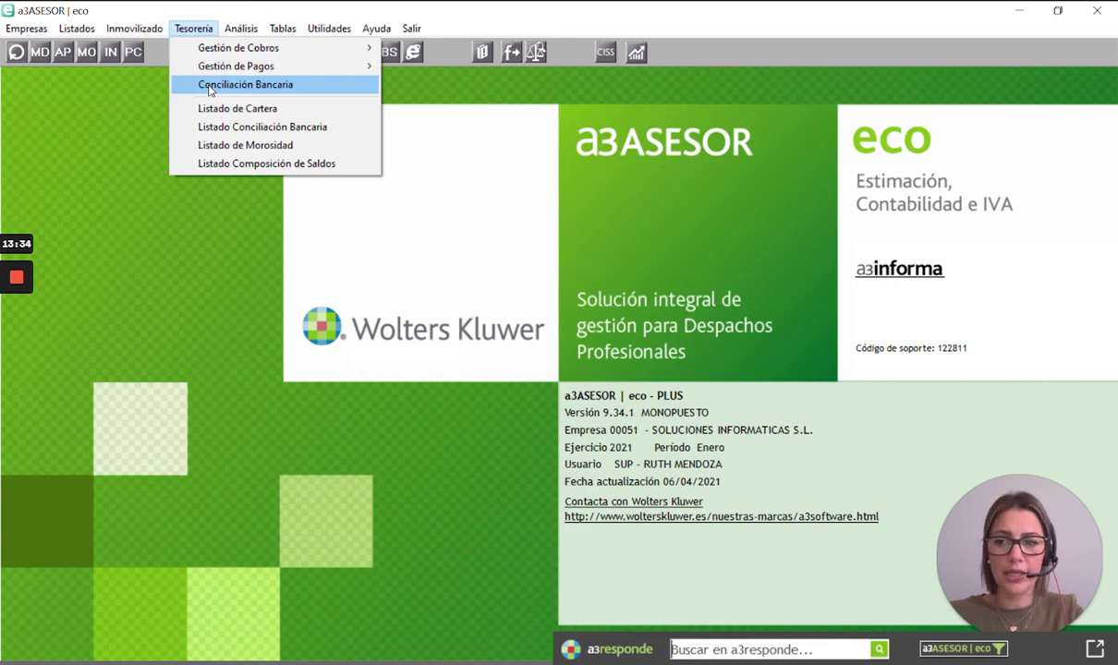
click(42, 52)
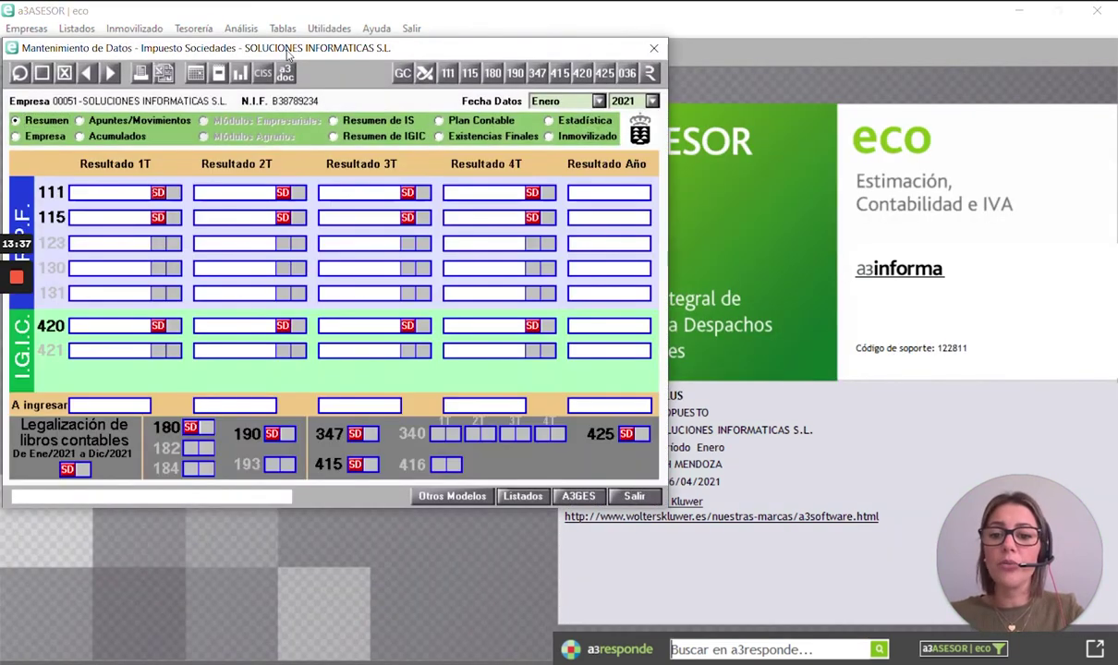
- Open Apuntes/Movimientos from data maintenance to bring up the Mantenimiento de Apuntes window
drag(288, 56, 528, 120)
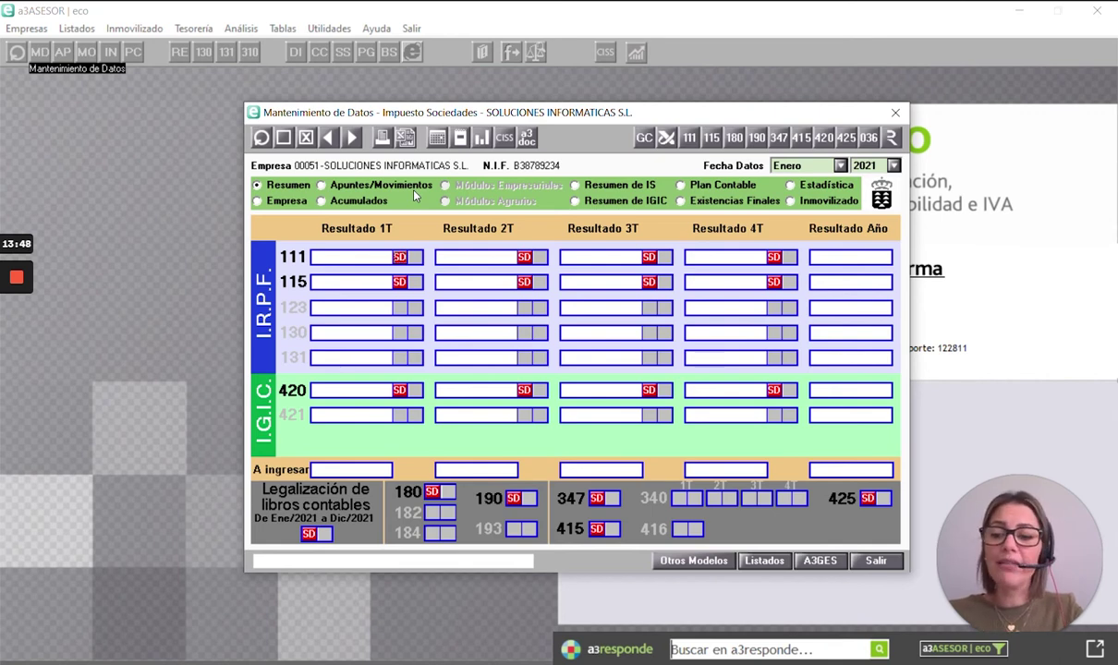
click(321, 184)
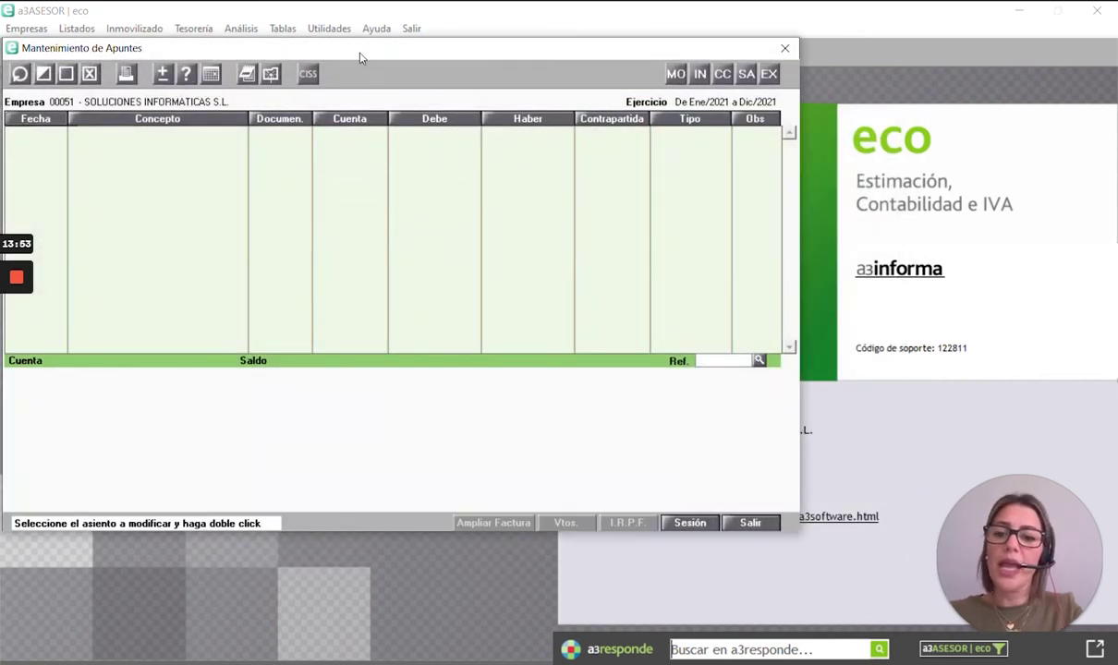
drag(362, 54, 483, 85)
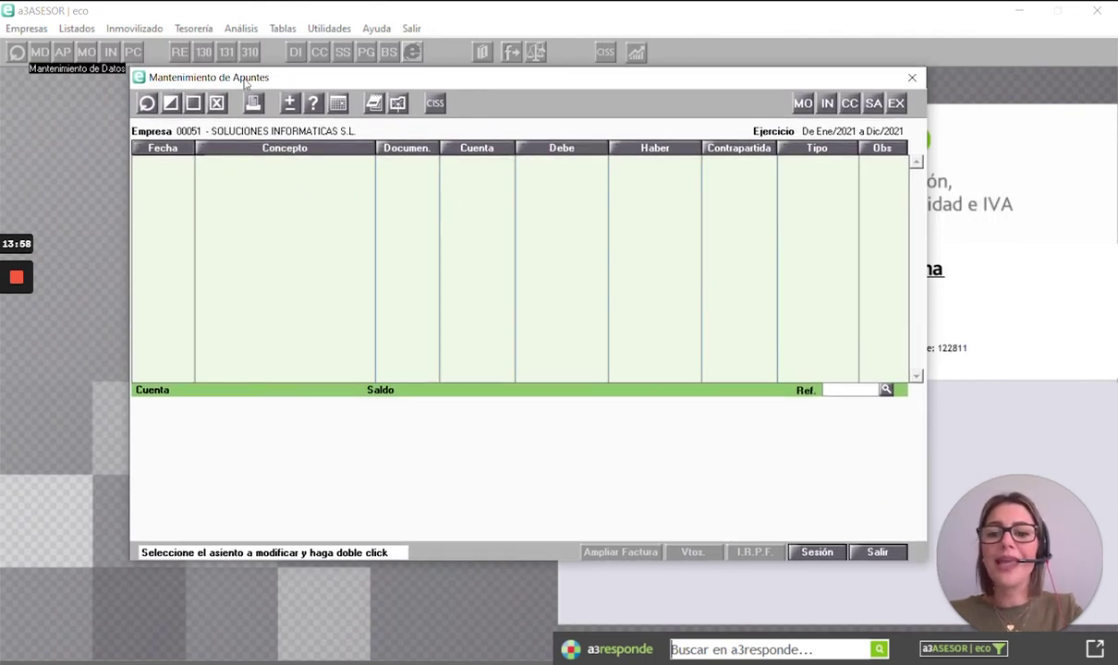
- Try the Fecha and Concepto searches, then start a new journal entry dated 06/01/2021
click(163, 148)
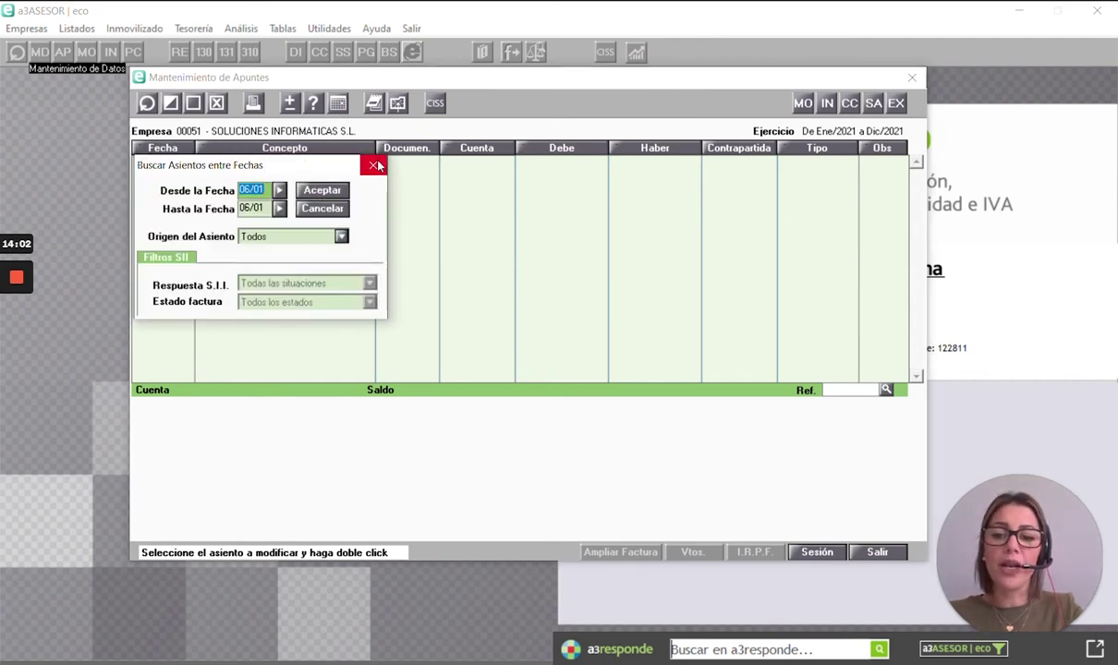
click(374, 166)
click(284, 148)
click(480, 165)
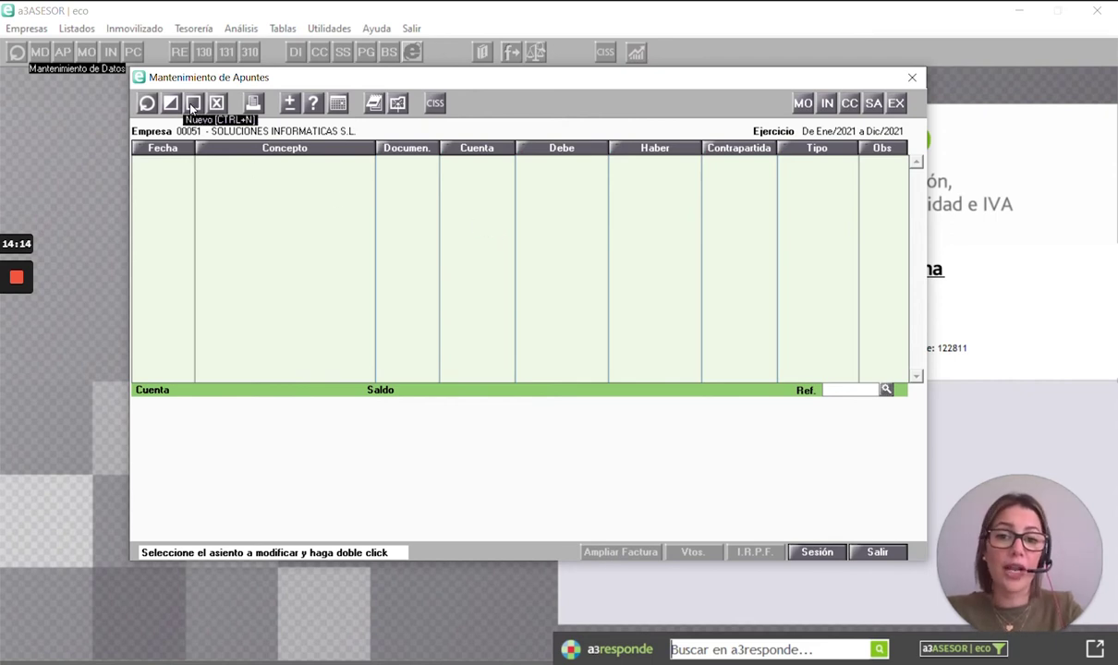
click(192, 106)
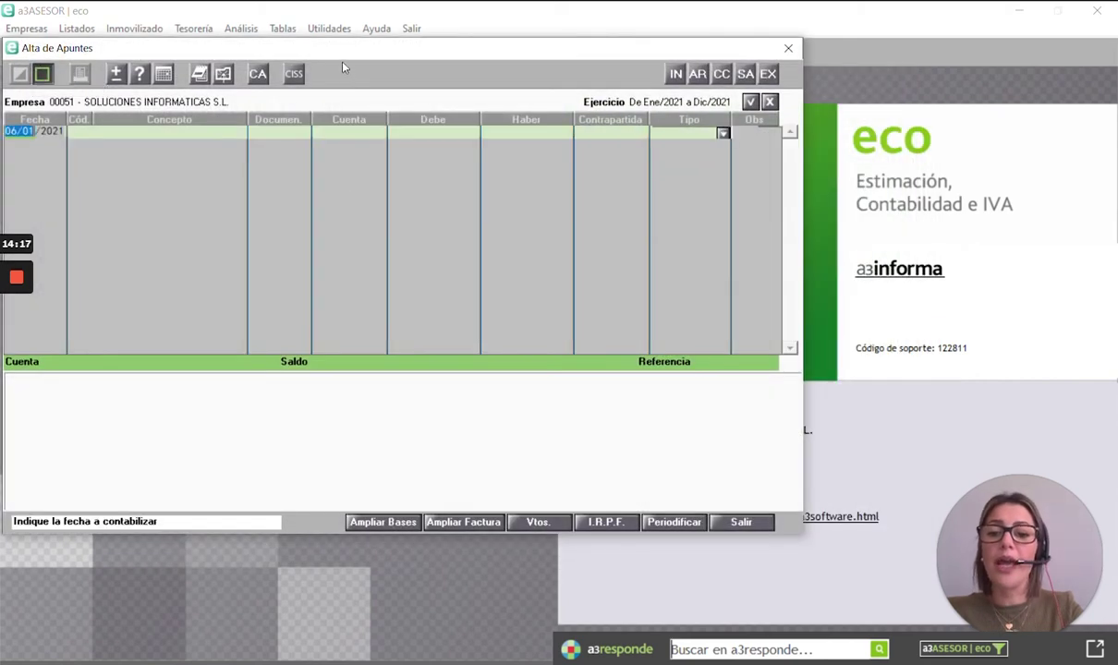
drag(344, 52, 500, 87)
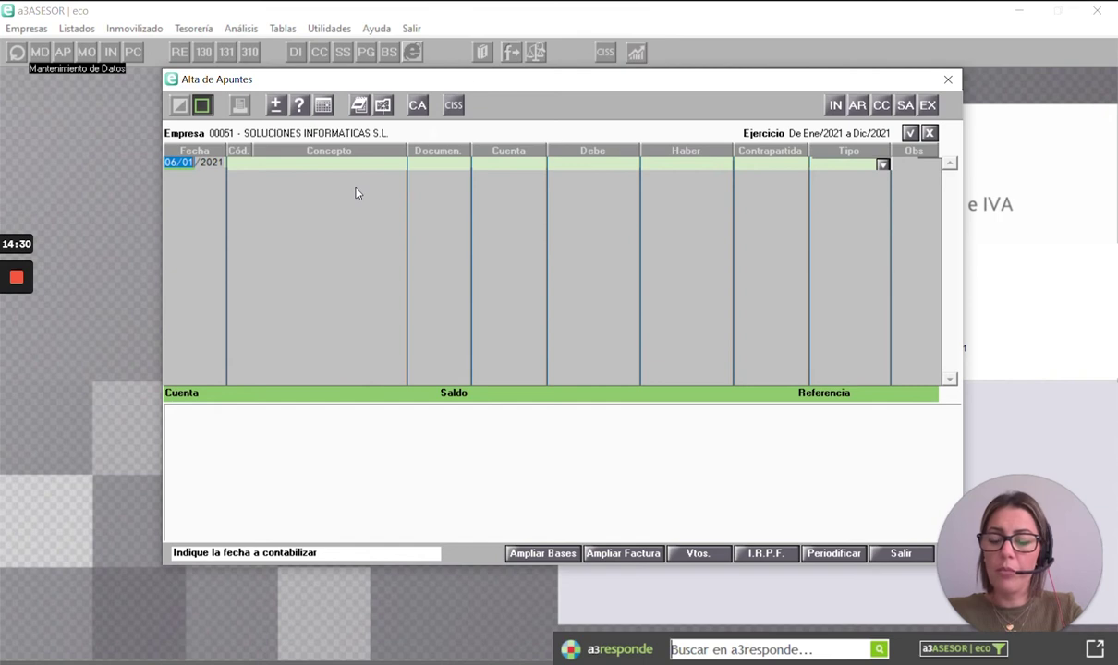
- Accept 06/01/2021 as the entry date and bring up the Apuntes Predefinidos template list
key(Return)
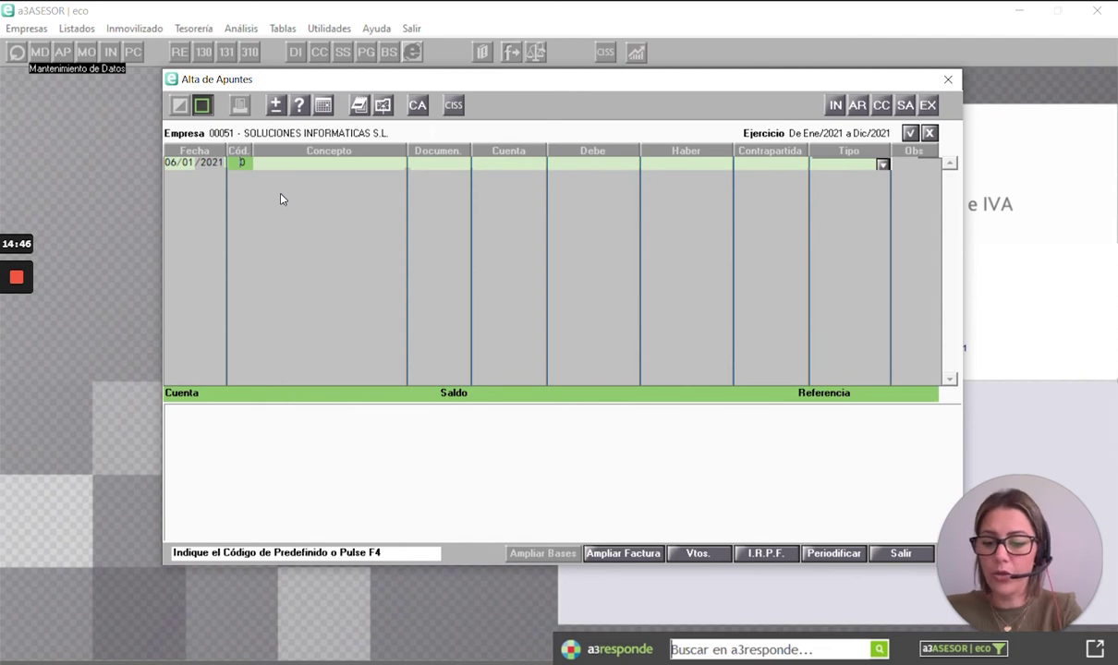
key(XF86AudioMute)
key(XF86AudioMute)
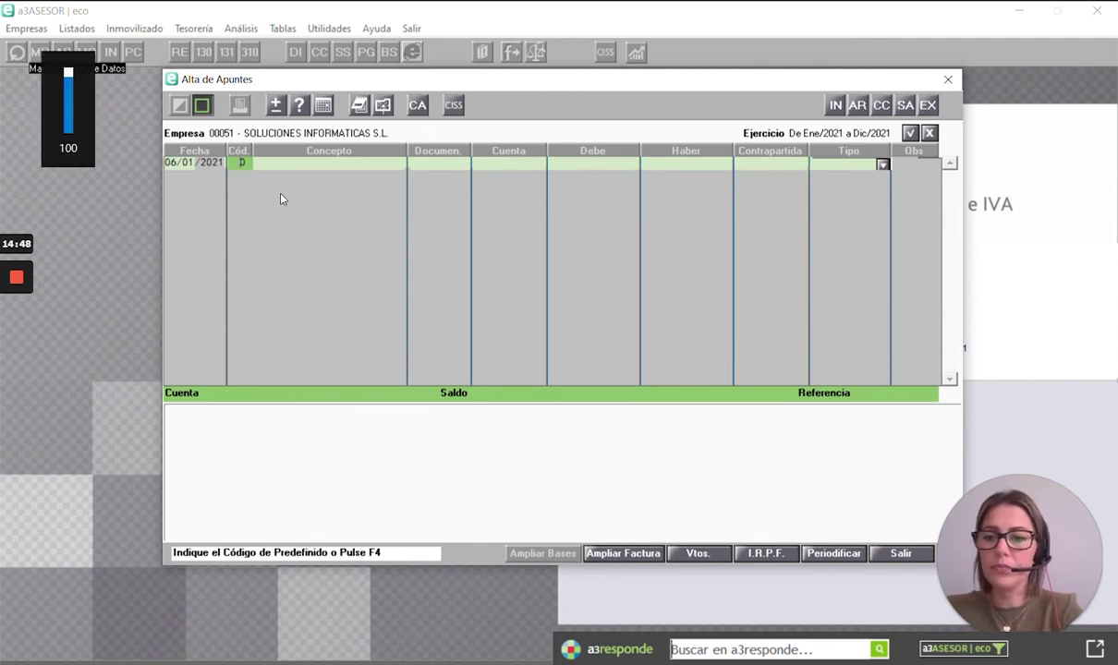
key(F4)
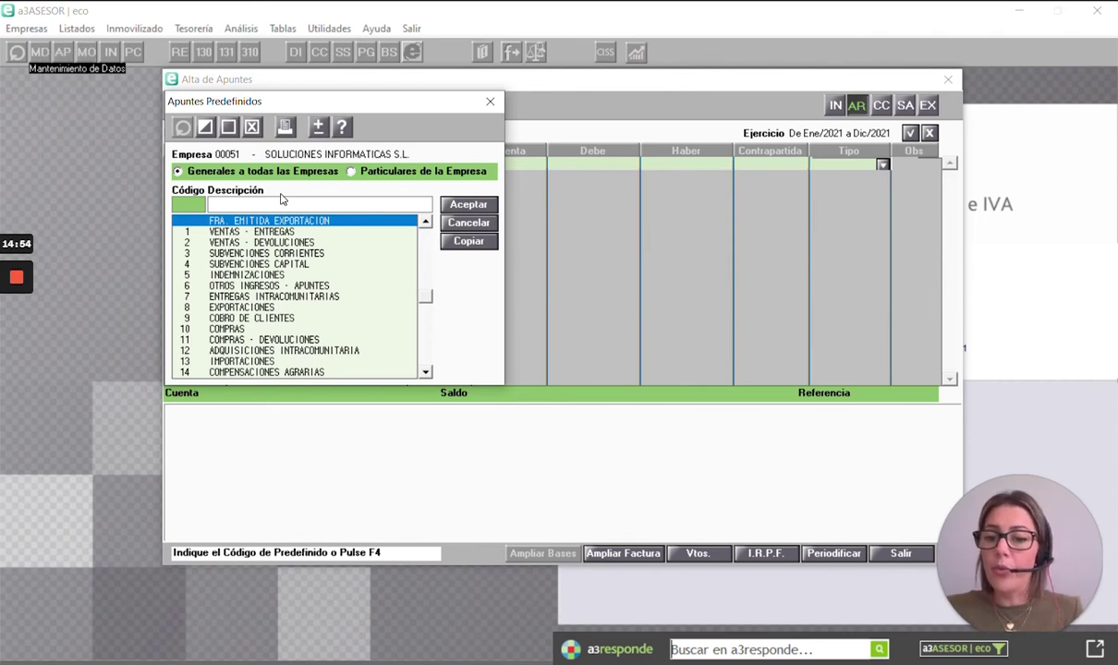
- Browse the predefined entry templates and select 1 VENTAS - ENTREGAS
key(Down)
key(Down)
key(Down)
key(Down)
key(Down)
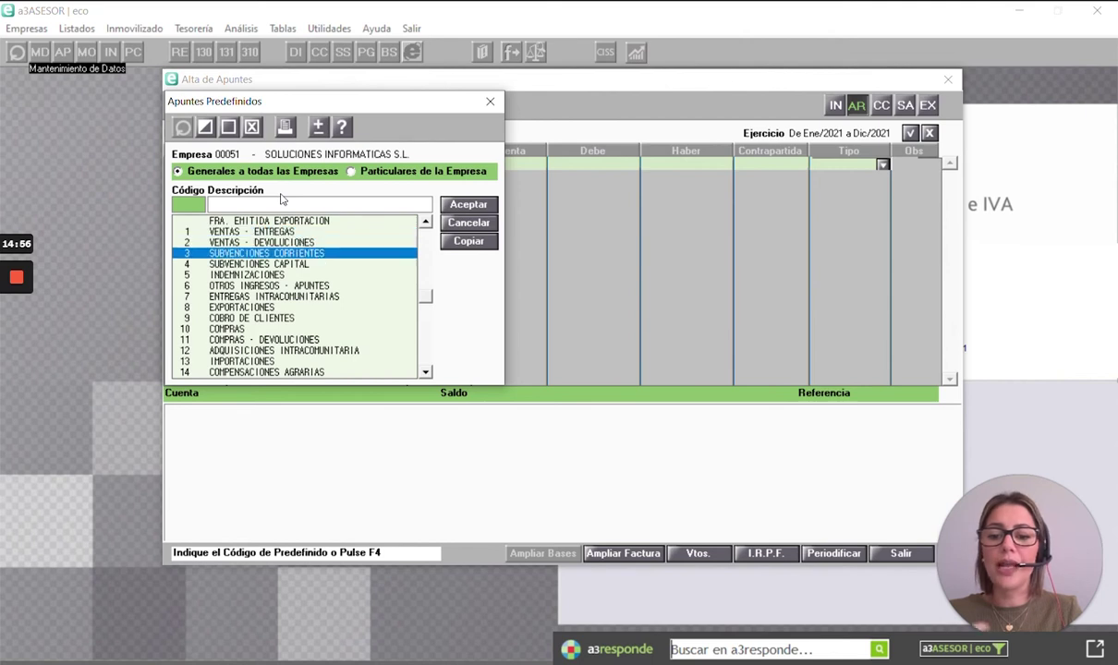
key(Down)
key(Down)
key(Down)
key(Down)
key(Down)
key(Down)
key(Down)
key(Down)
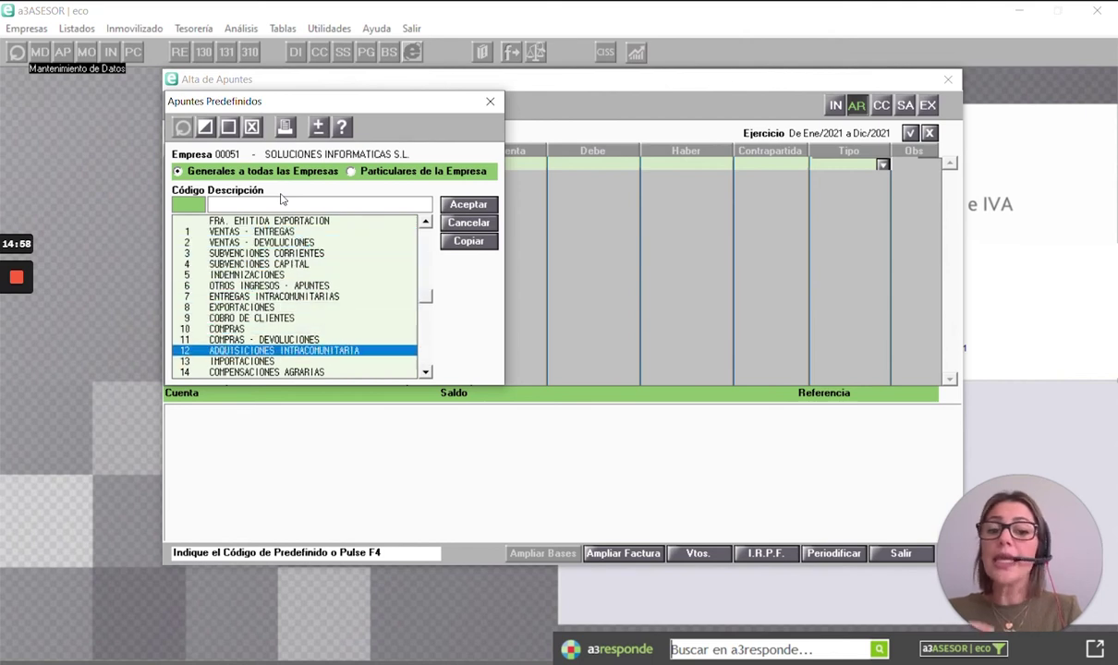
key(Down)
key(Down)
key(Down)
key(Down)
key(Down)
key(Down)
key(Down)
key(Down)
key(Down)
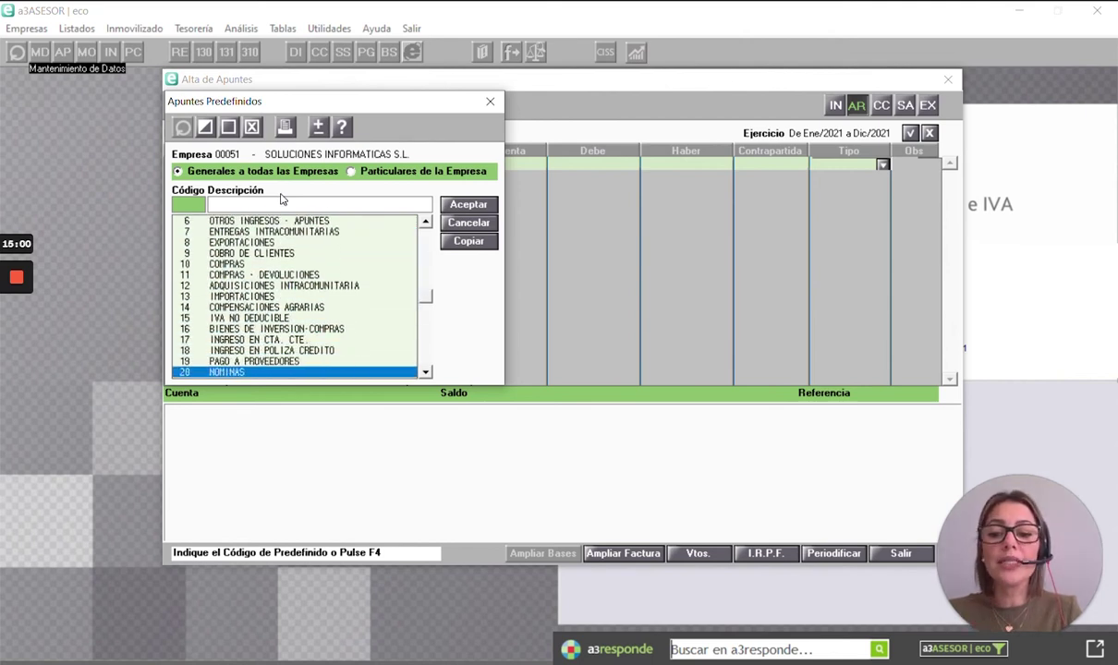
key(Down)
key(Down)
key(Down)
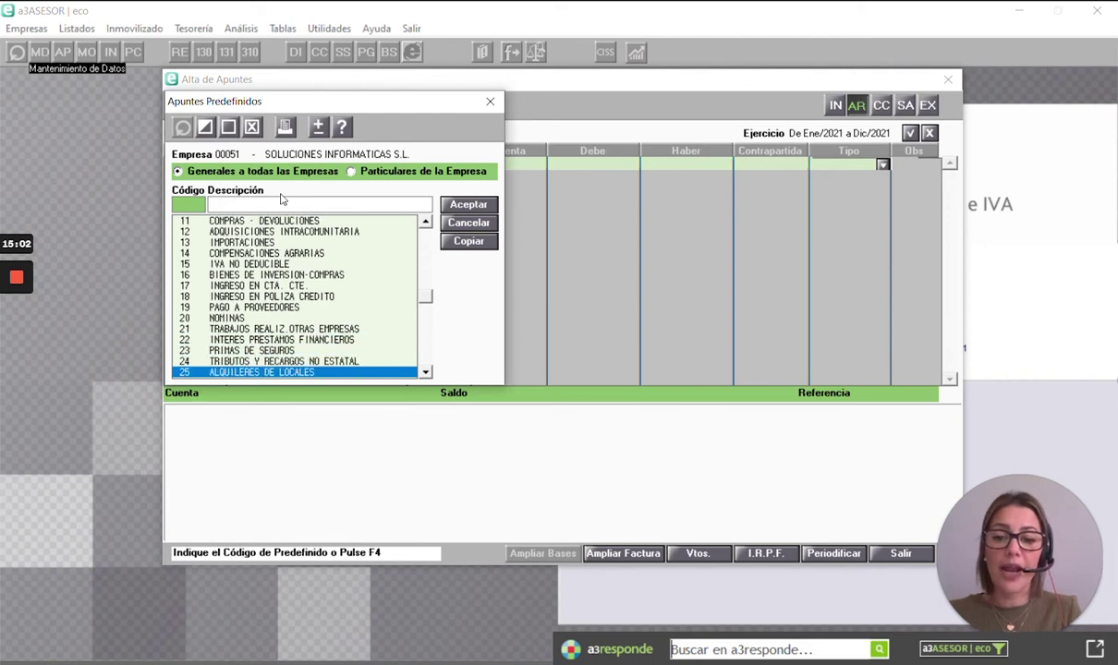
key(Down)
key(Down)
key(Down)
key(Up)
key(Up)
key(Up)
key(Up)
key(Up)
key(Up)
key(Up)
key(Up)
key(Up)
key(Up)
key(Up)
key(Up)
key(Up)
key(Up)
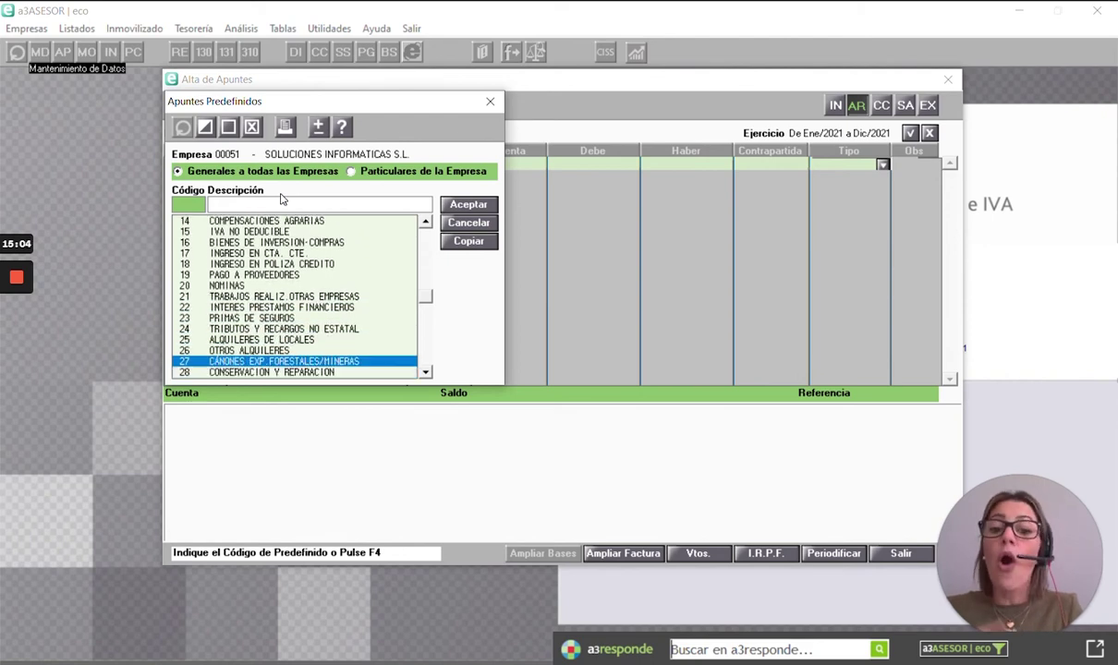
key(Up)
key(Up)
key(Up)
key(Up)
key(Up)
key(Up)
key(Up)
key(Up)
key(Up)
key(Up)
key(Up)
key(Up)
key(Up)
key(Up)
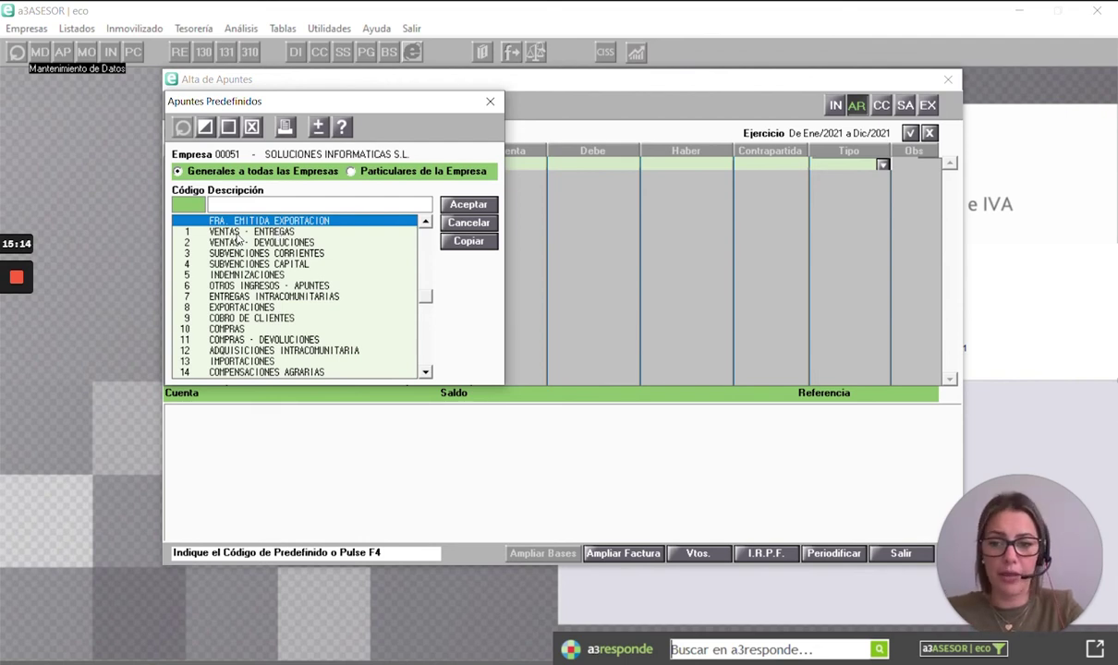
double_click(227, 232)
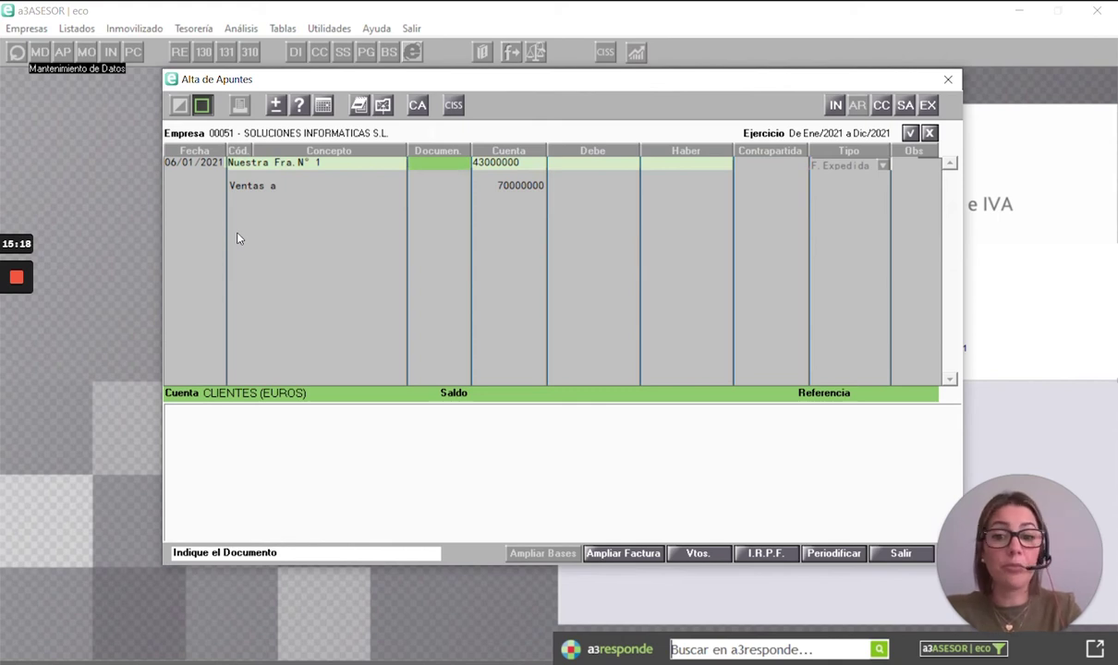
- Enter document number 1 and customer account 43000001, typed as .1 under CLIENTES
text(1)
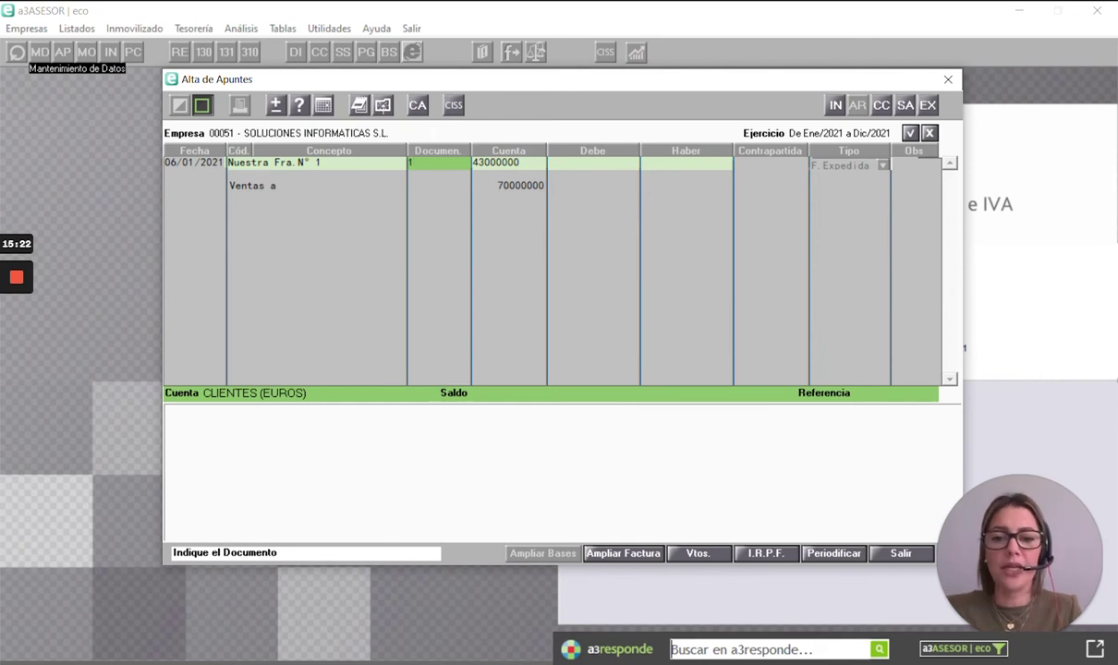
key(Return)
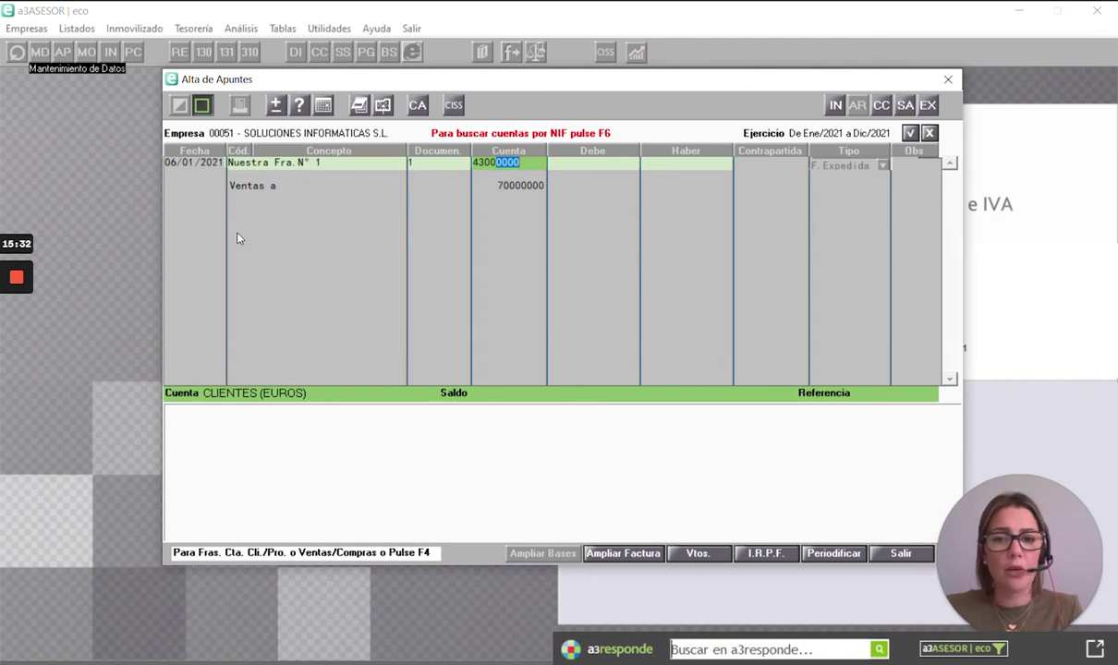
key(F4)
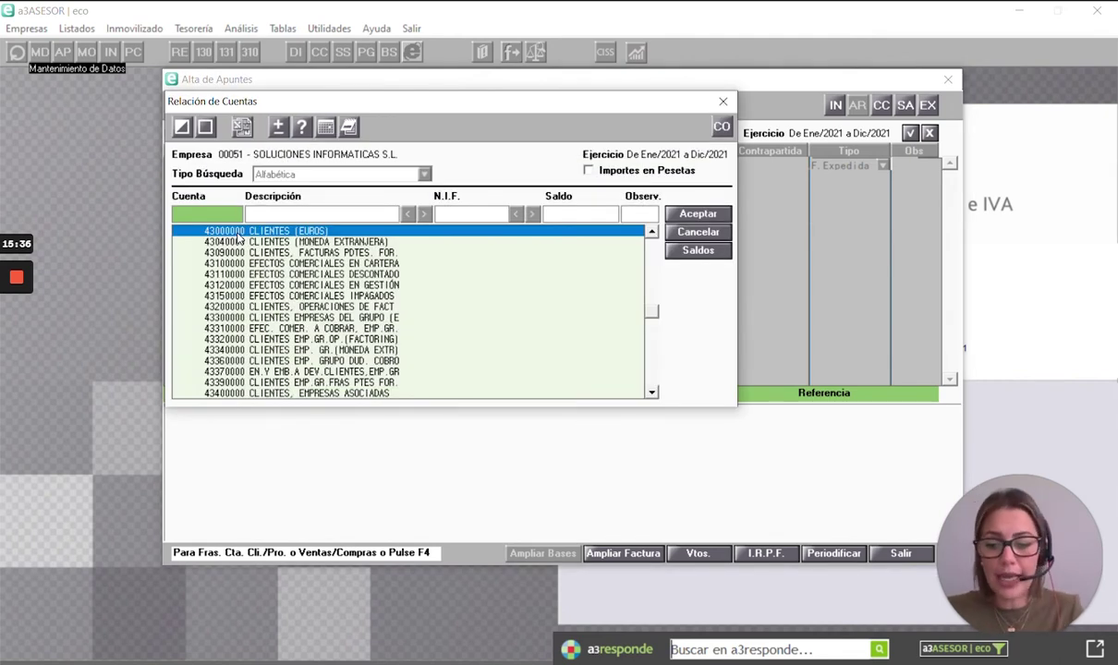
key(Return)
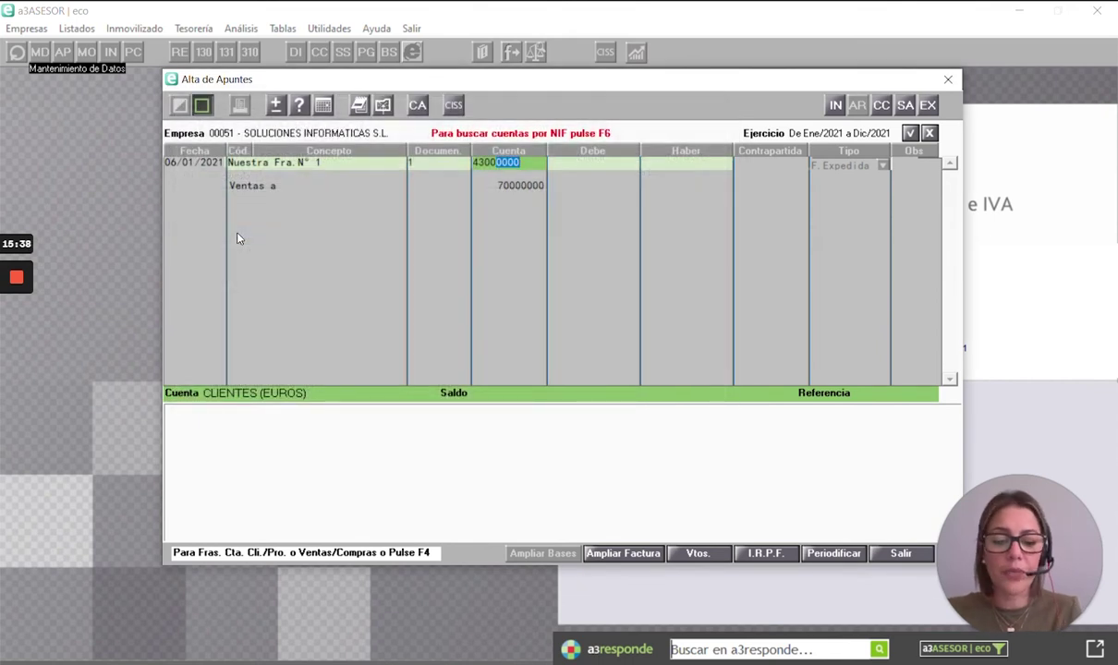
text(.)
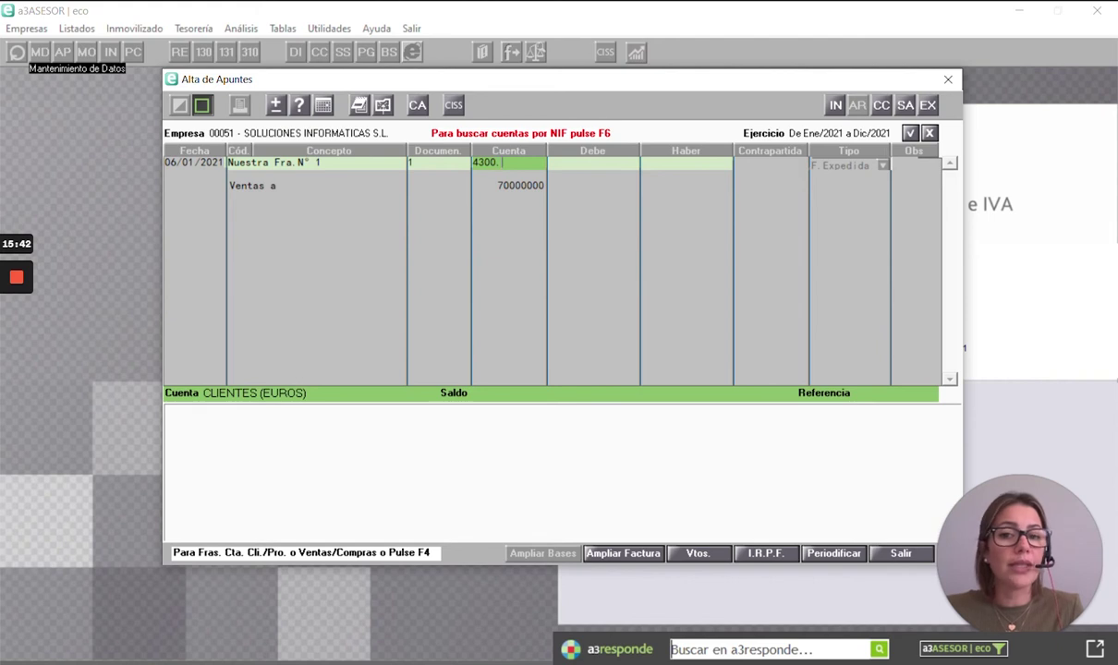
text(1)
key(Return)
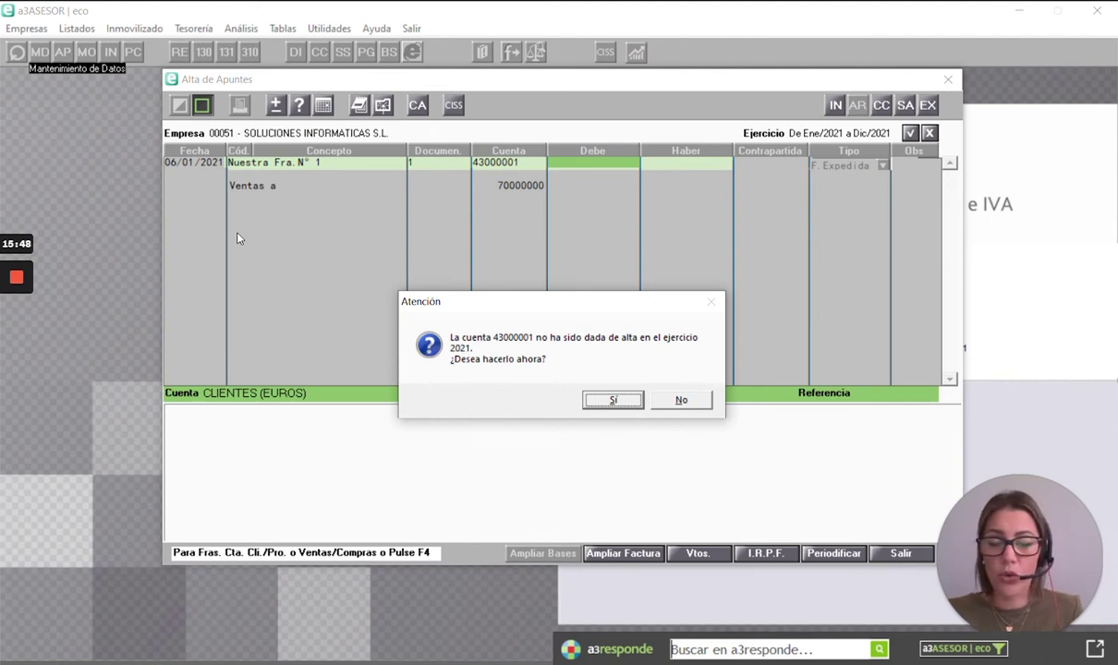
- Create account 43000001 and assign it the client REALONDA SA from the client list
key(Return)
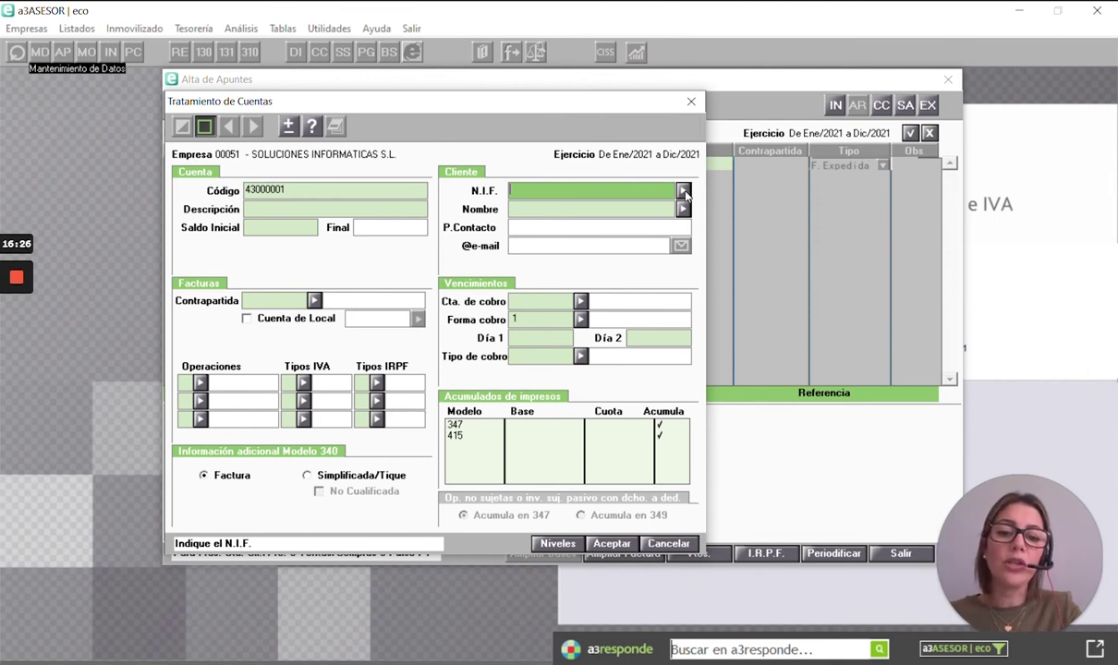
click(683, 190)
drag(306, 134, 583, 166)
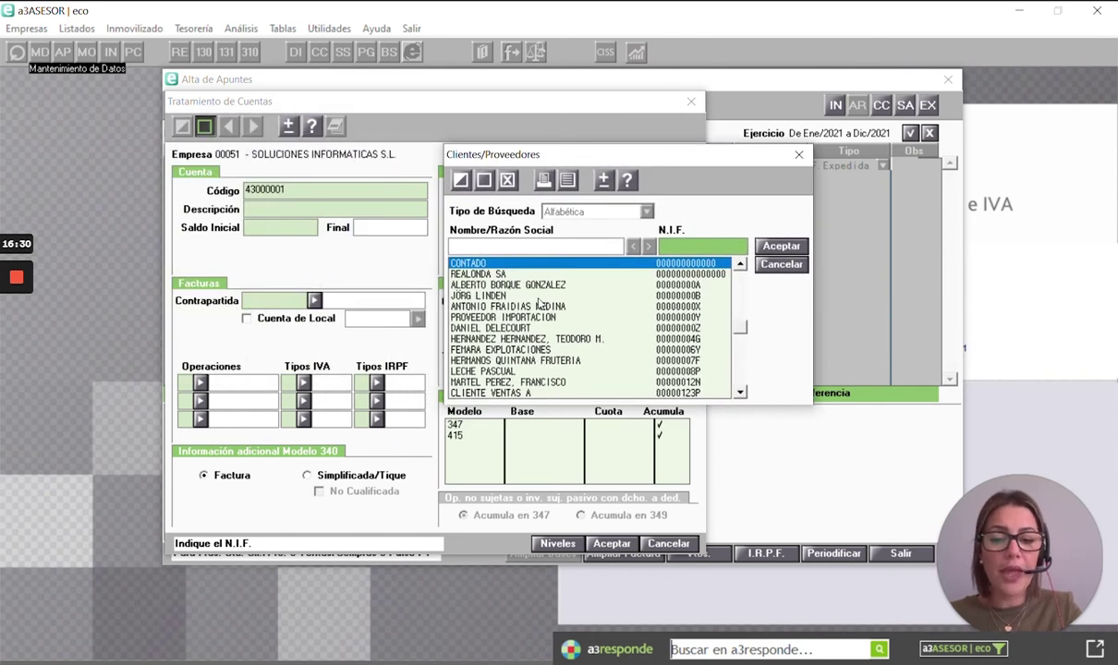
key(Down)
key(Down)
key(Down)
key(Down)
key(Down)
key(Down)
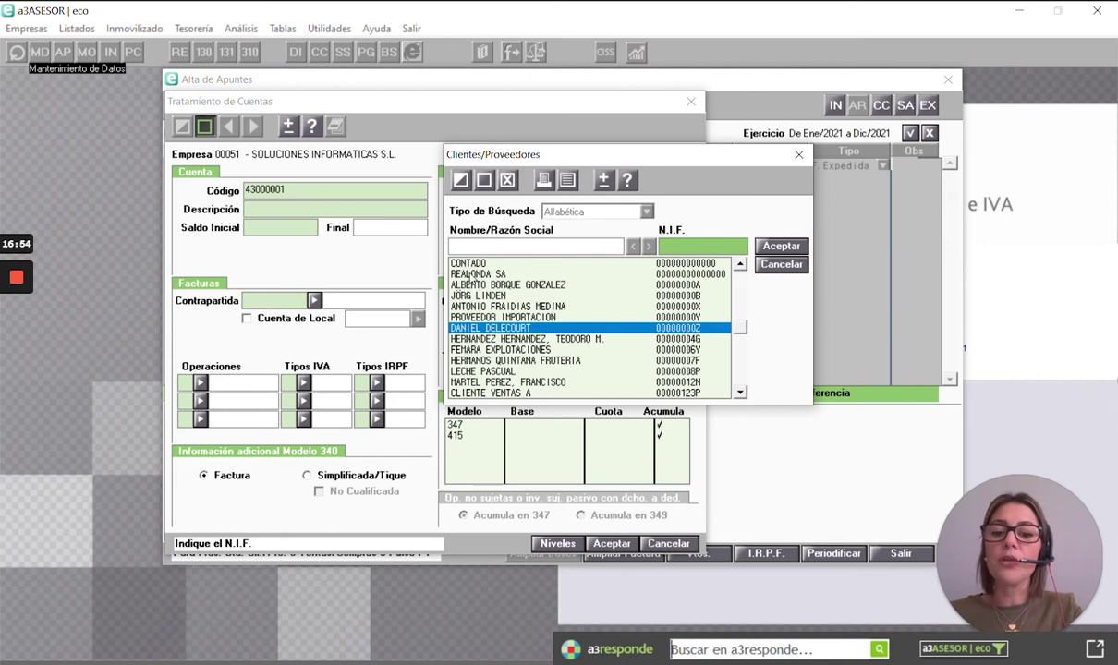
click(450, 273)
click(779, 246)
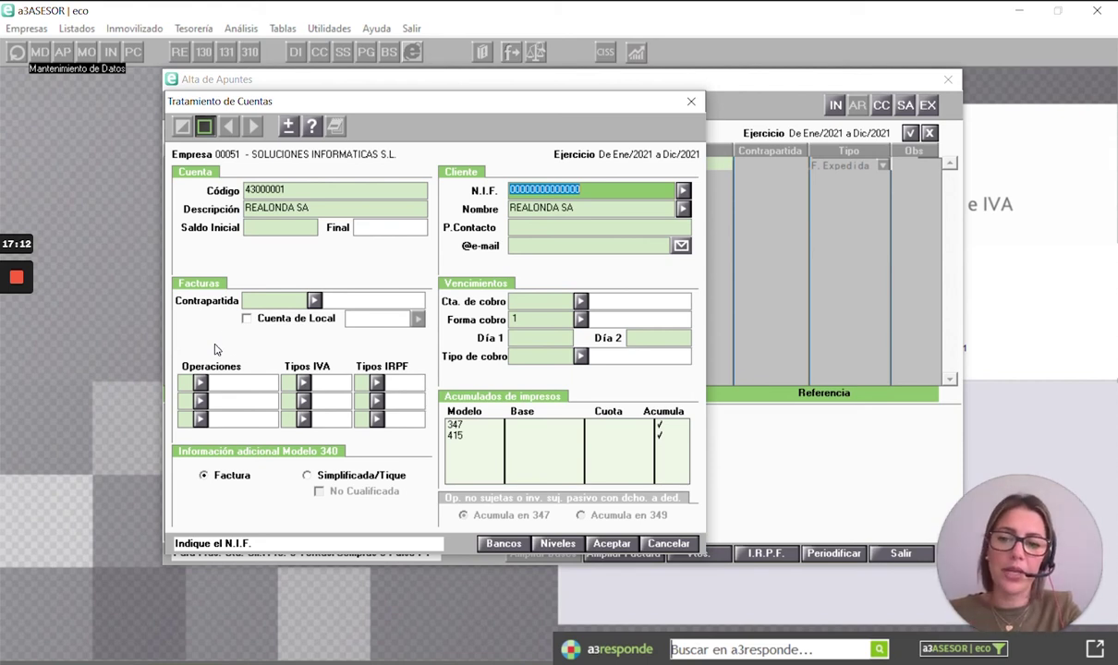
- Set REALONDA SA's account to IGIC-subject interior operations at 7% and save it
click(261, 303)
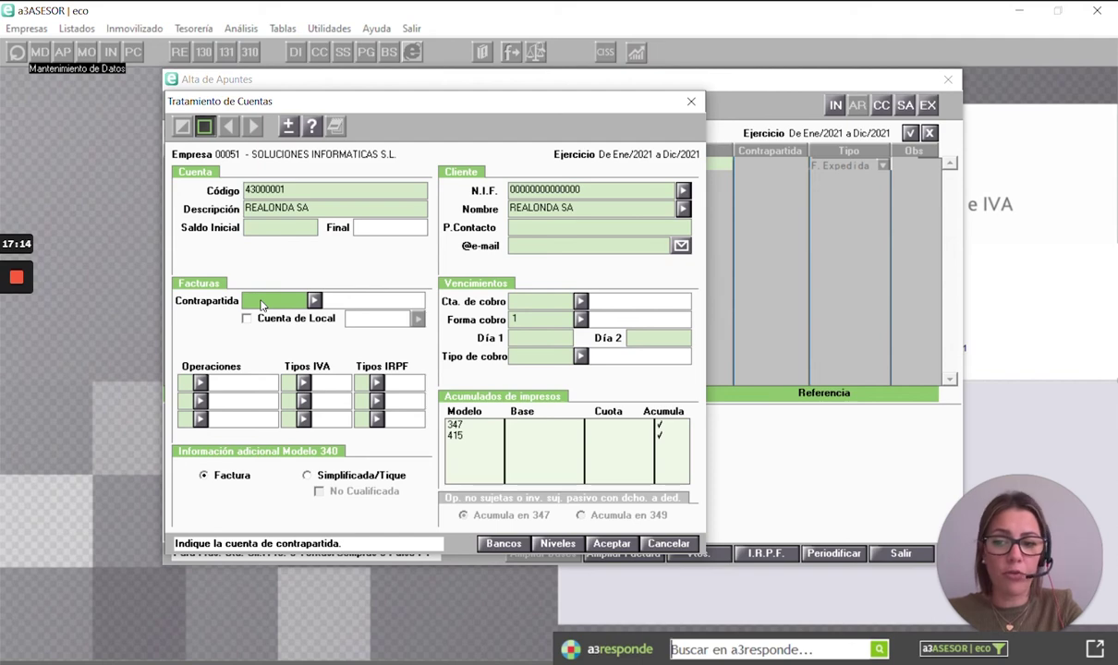
click(199, 382)
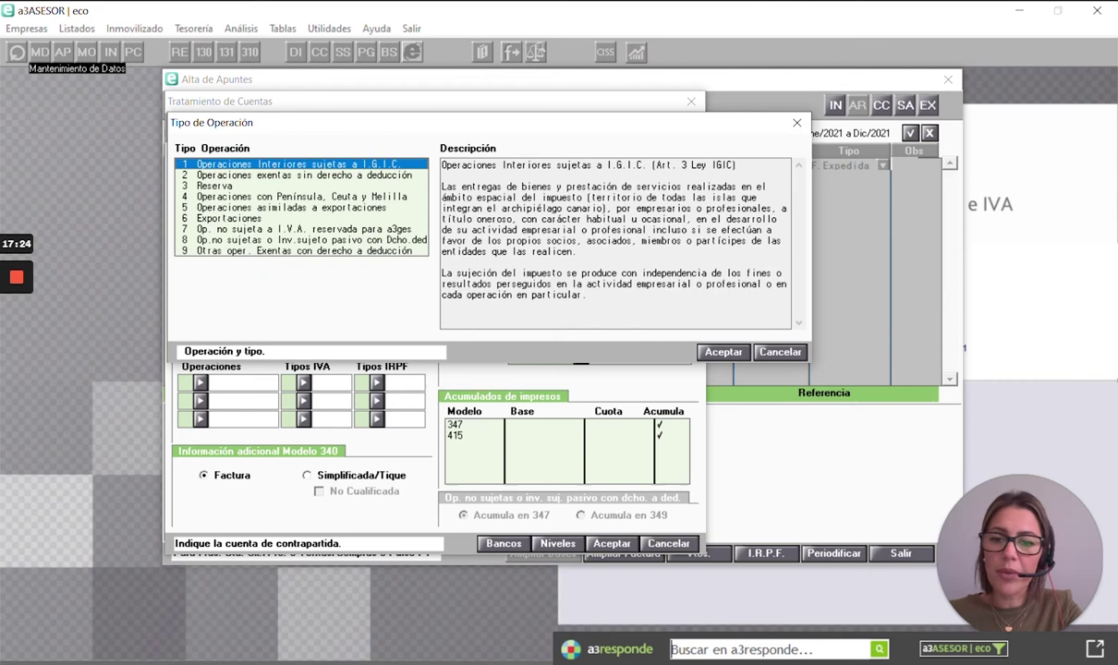
double_click(347, 165)
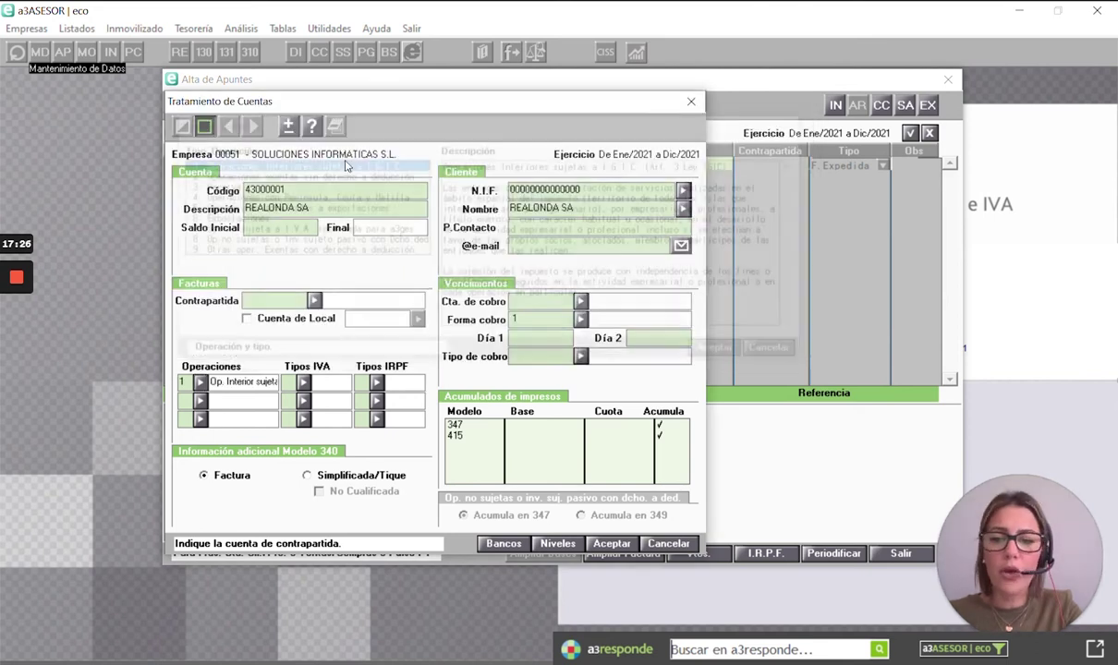
click(303, 382)
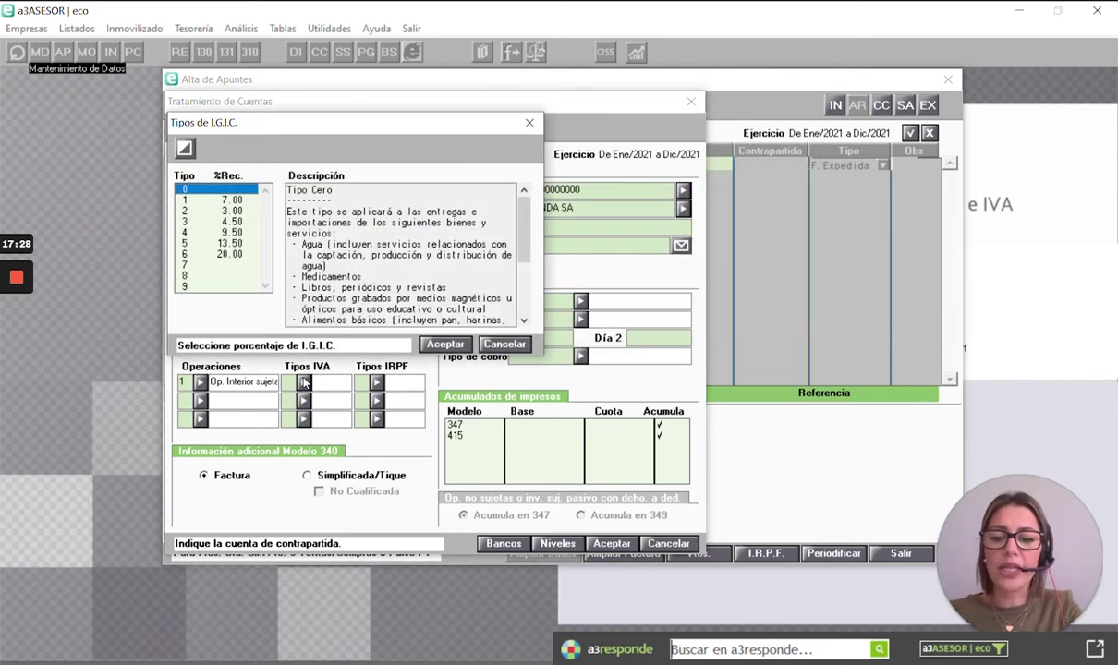
double_click(238, 201)
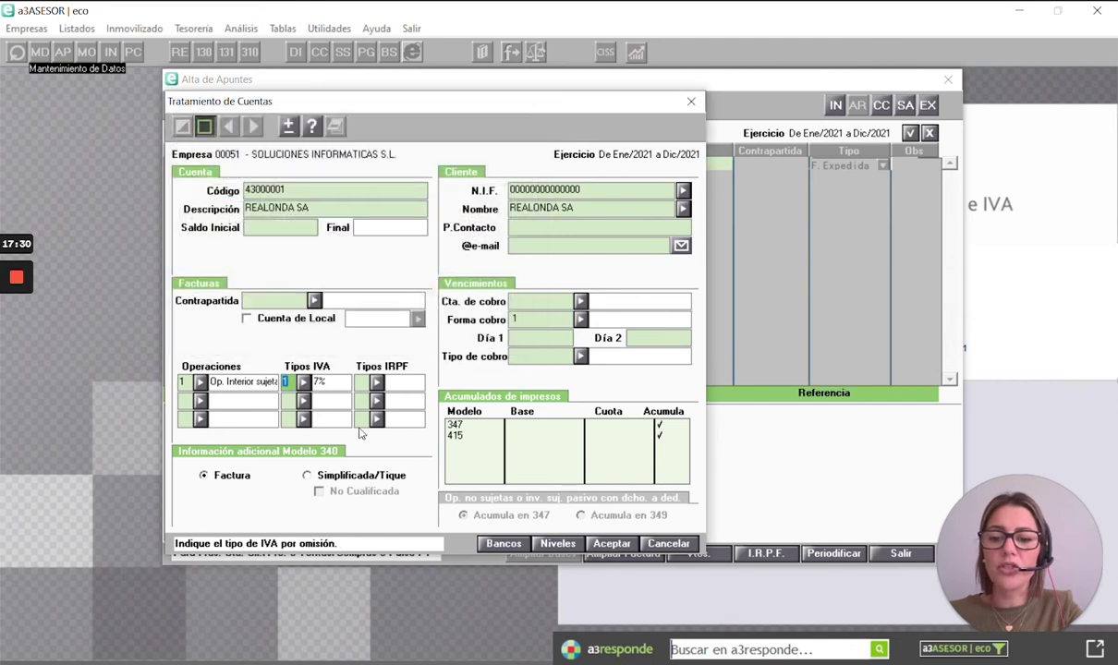
click(376, 382)
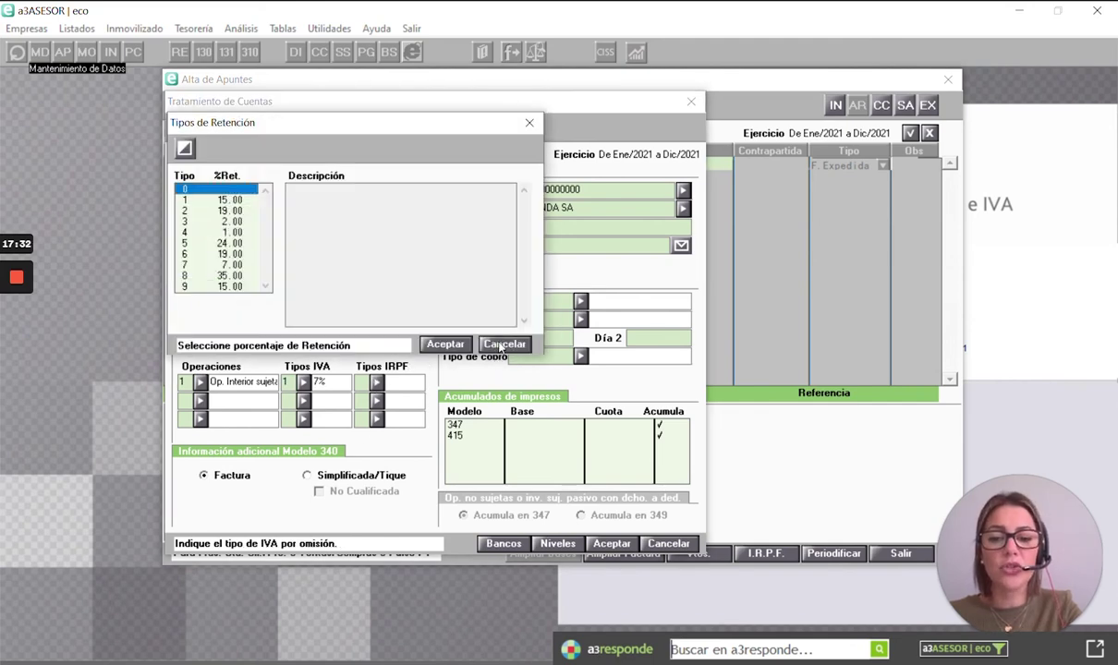
click(463, 346)
click(609, 541)
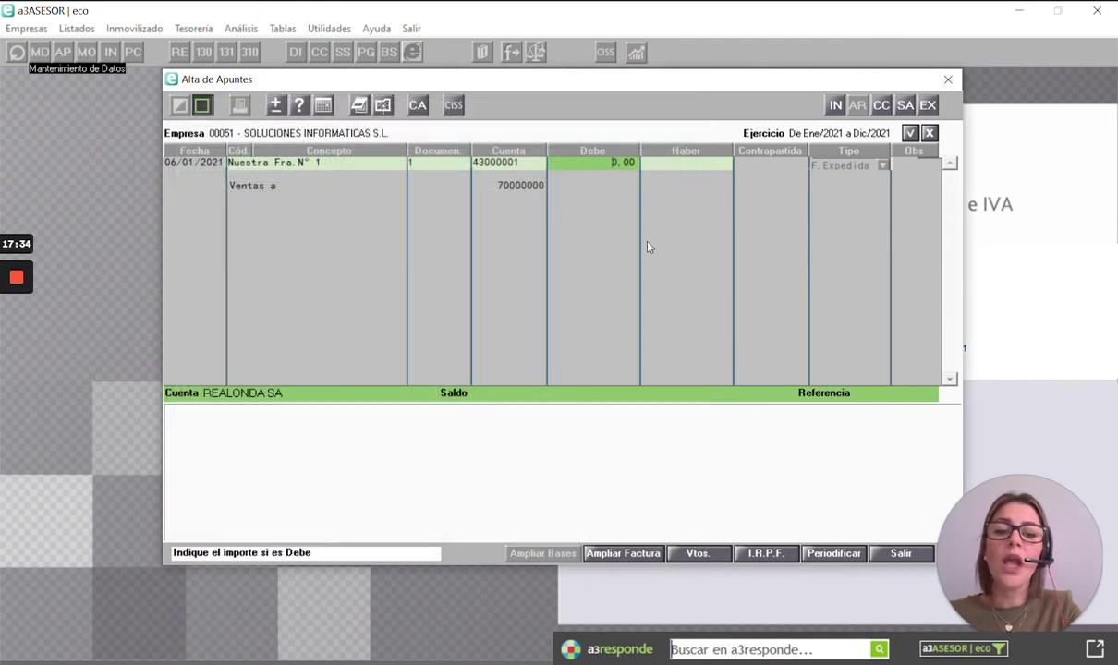
- Post a 34.678,89 debit to REALONDA SA without collection due dates
text(34.678,80)
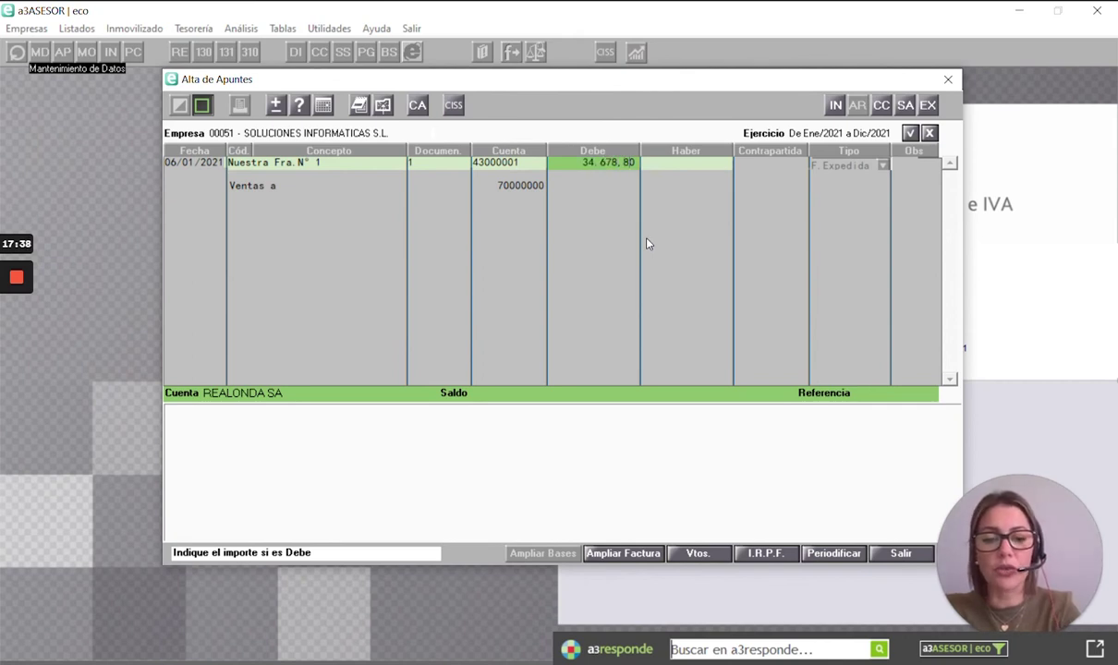
text(,89)
key(Return)
click(645, 236)
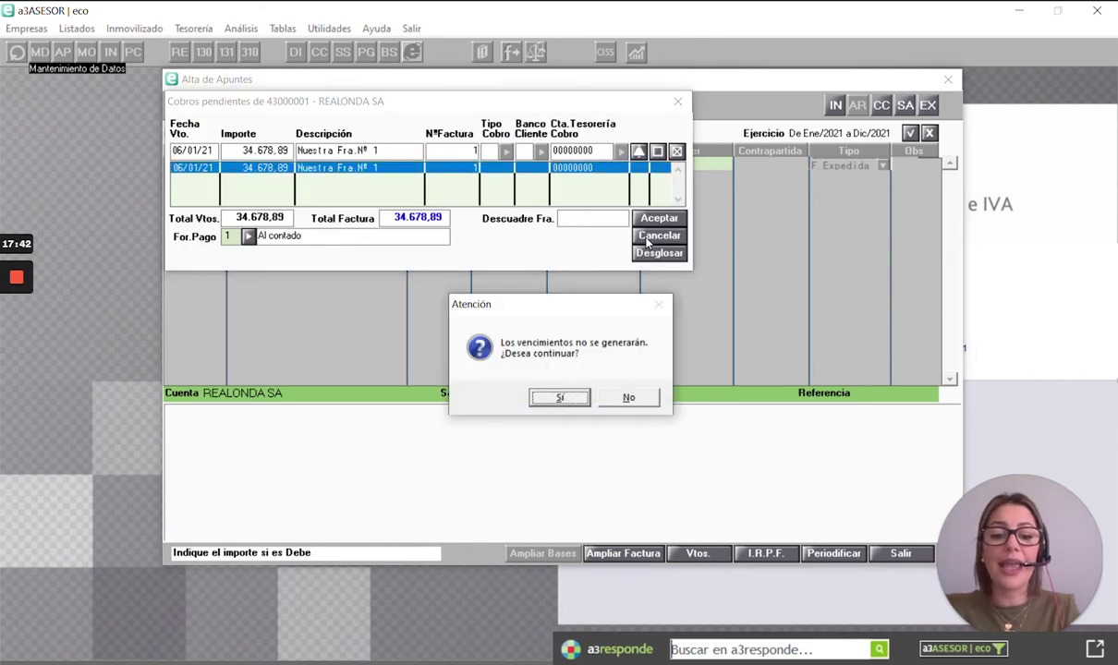
key(Return)
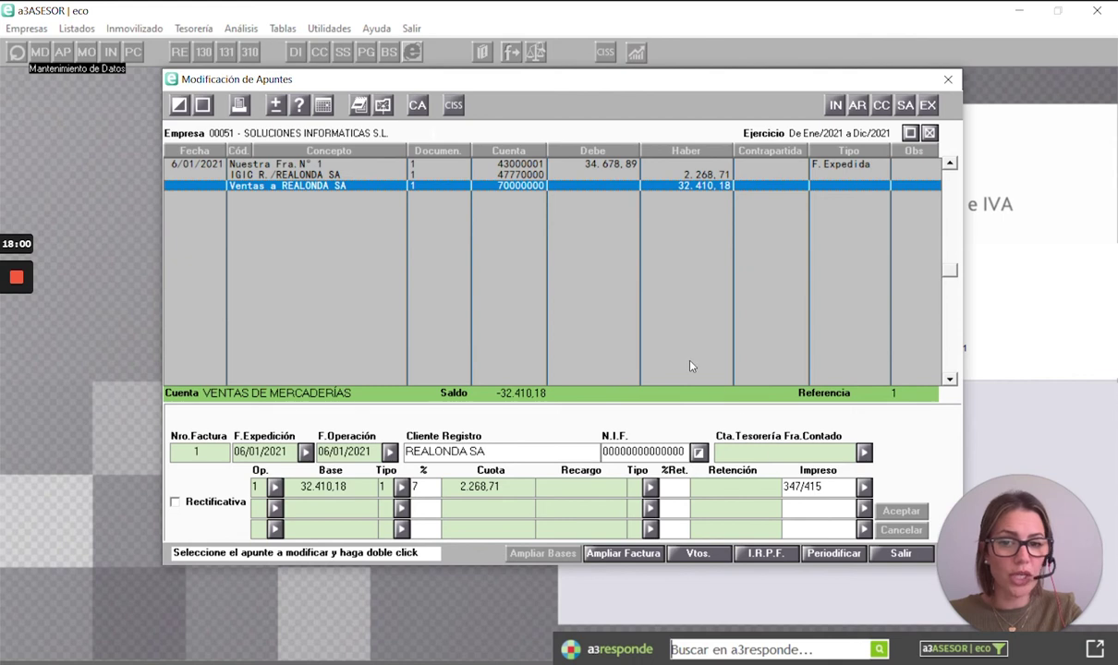
- Start a new 06/01/2021 entry with predefined code 25, creating expense account 62120000
key(ctrl+n)
key(Return)
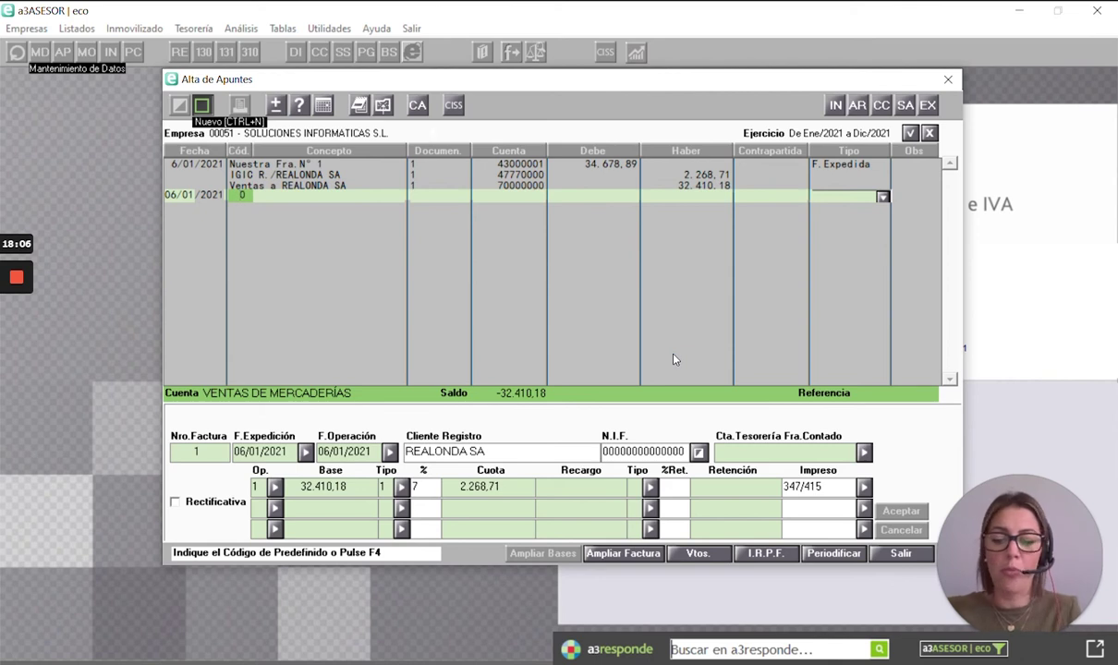
text(25)
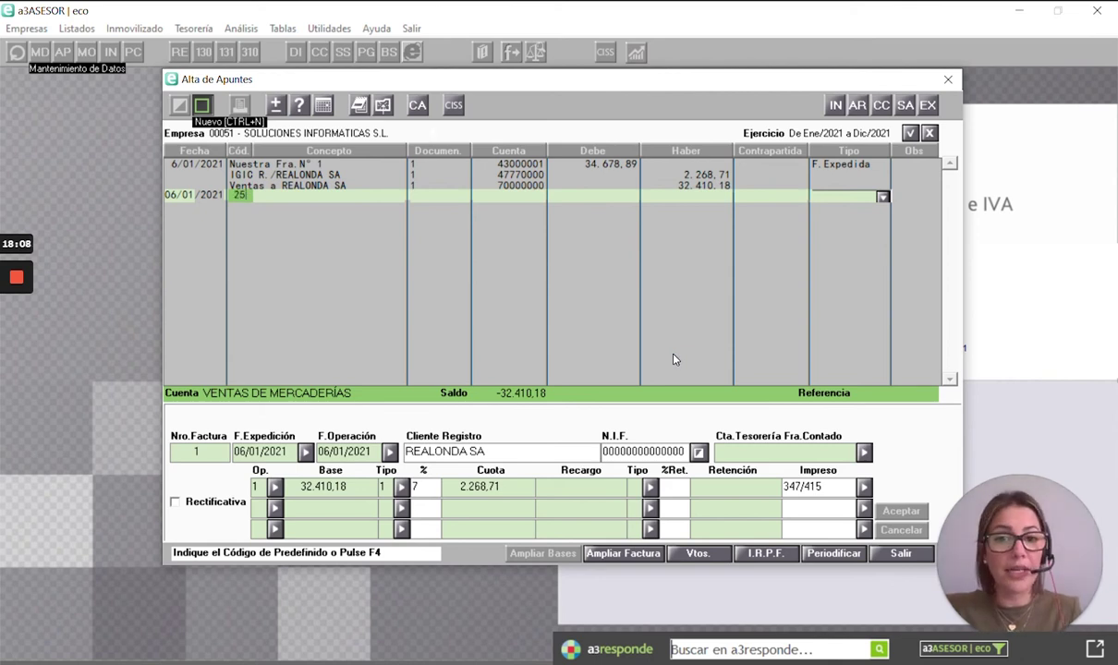
key(Return)
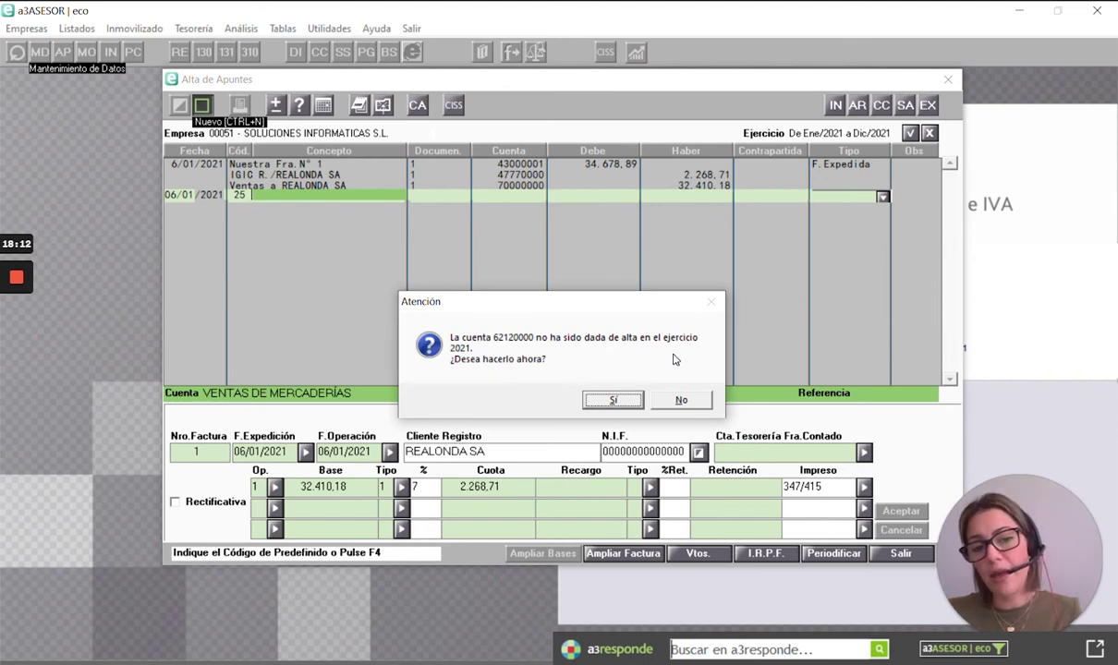
key(Return)
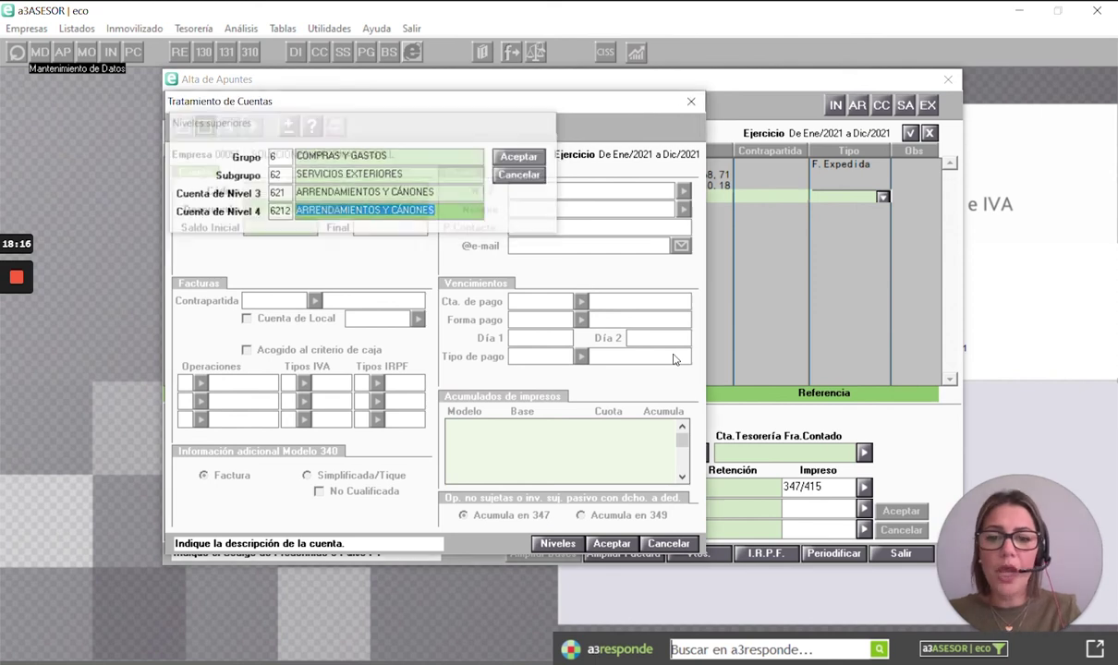
key(Return)
- Enter invoice number 56 and supplier account 41000001, agreeing to create it
key(Return)
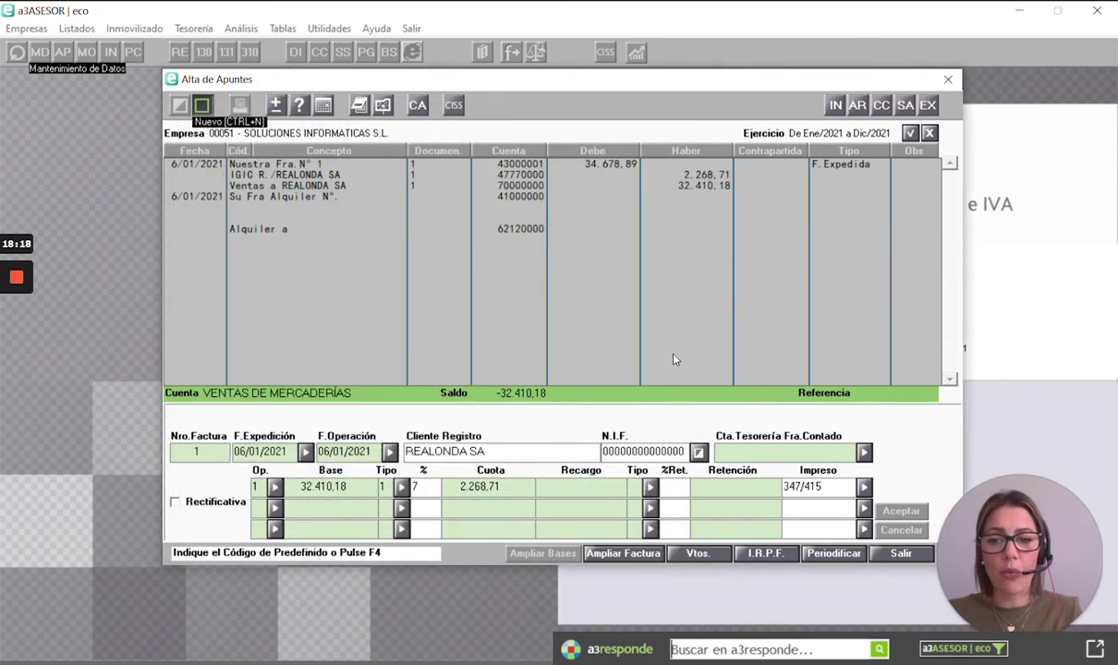
text(56)
key(Return)
key(Return)
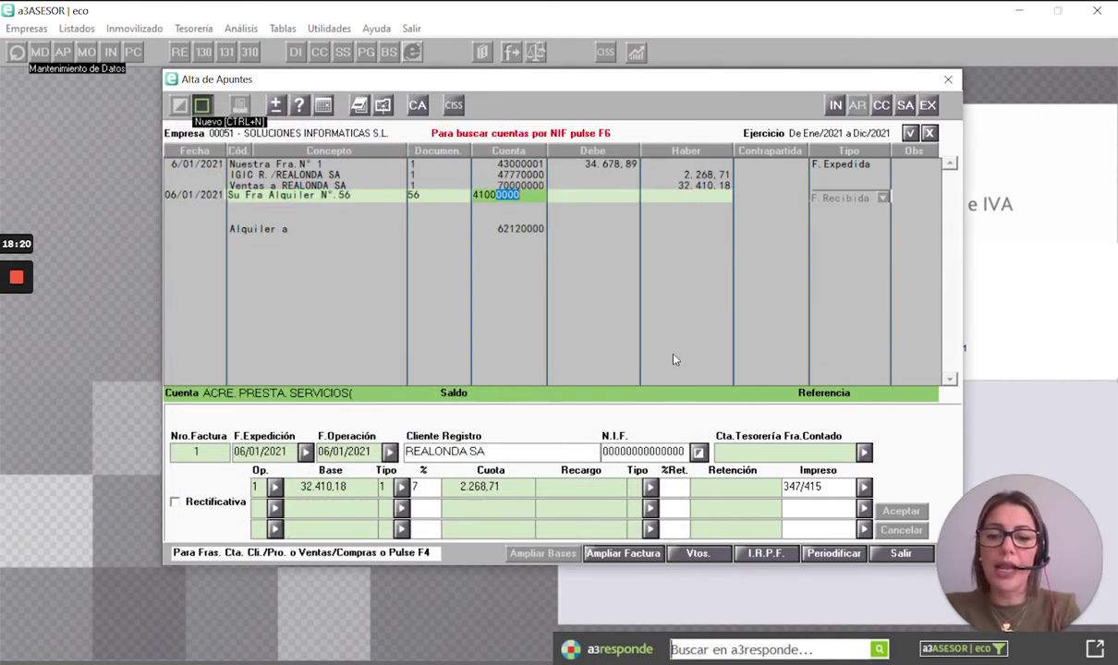
text(0001)
key(Return)
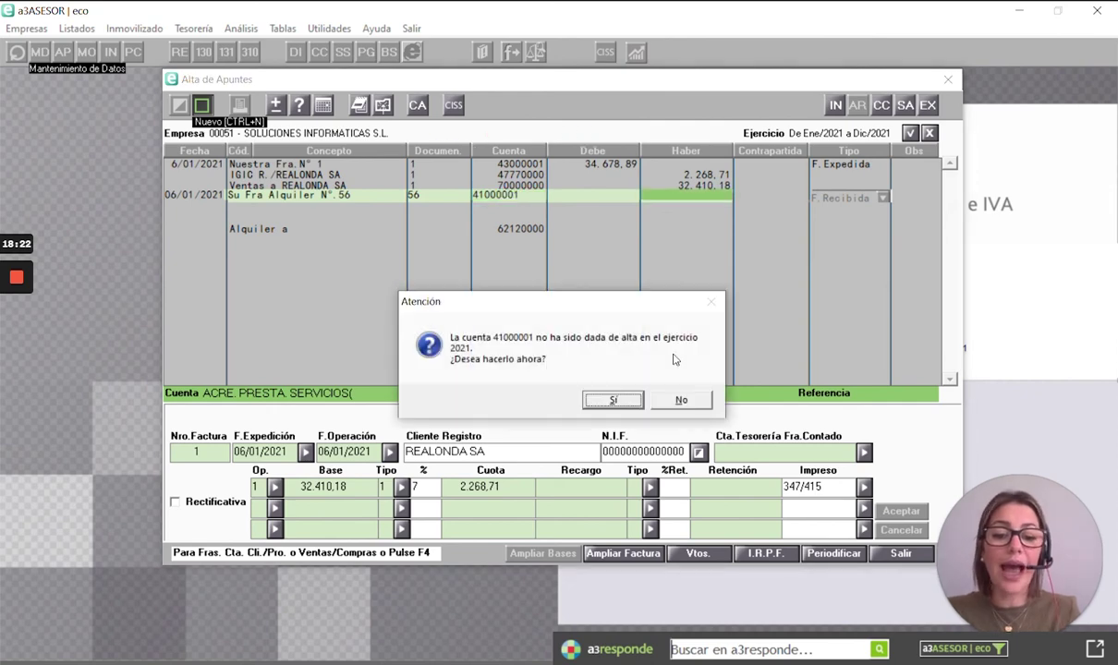
key(Return)
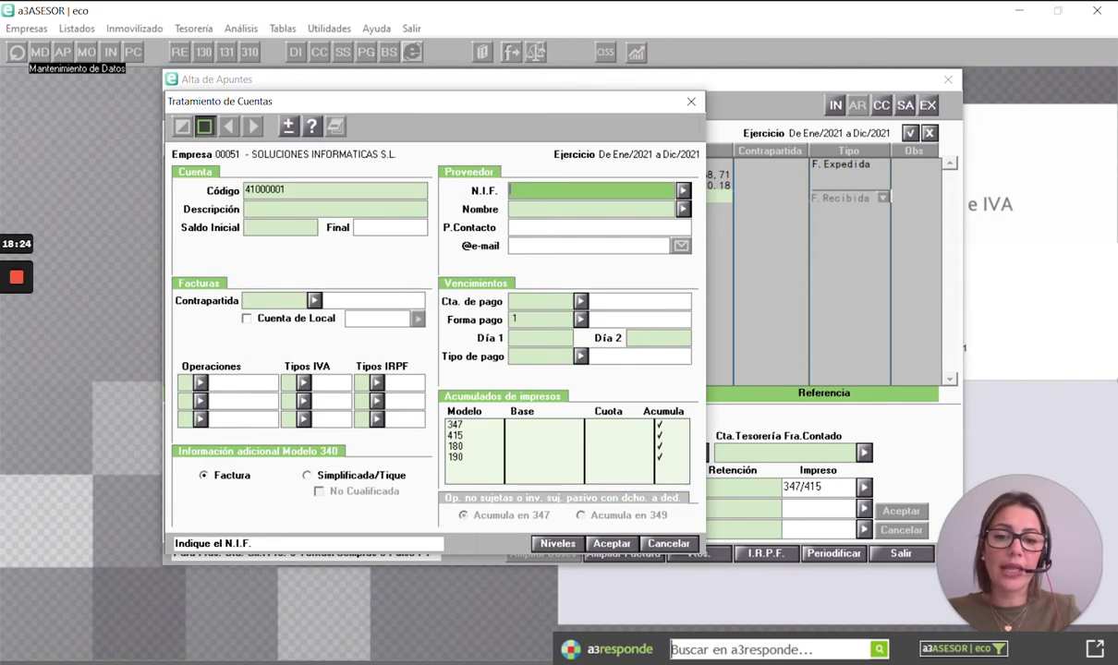
- Link account 41000001 to a supplier chosen through the N.I.F. lookup
click(684, 193)
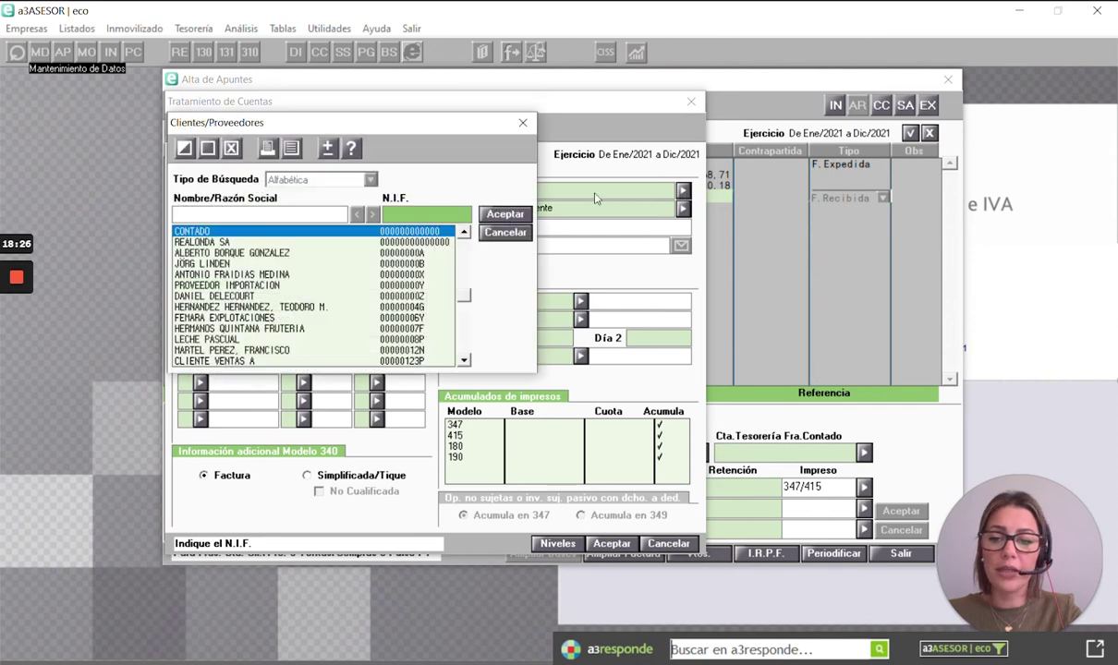
click(196, 255)
double_click(197, 255)
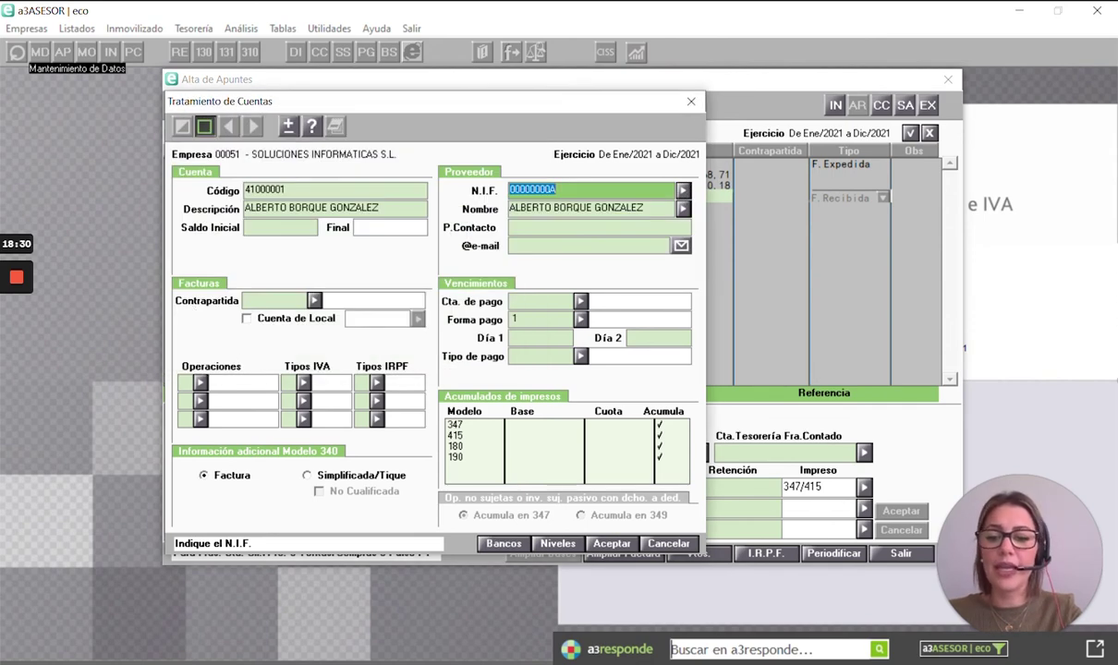
- Set deductible interior operations, 7% tax rate and 19% withholding on the supplier account
click(201, 382)
key(Return)
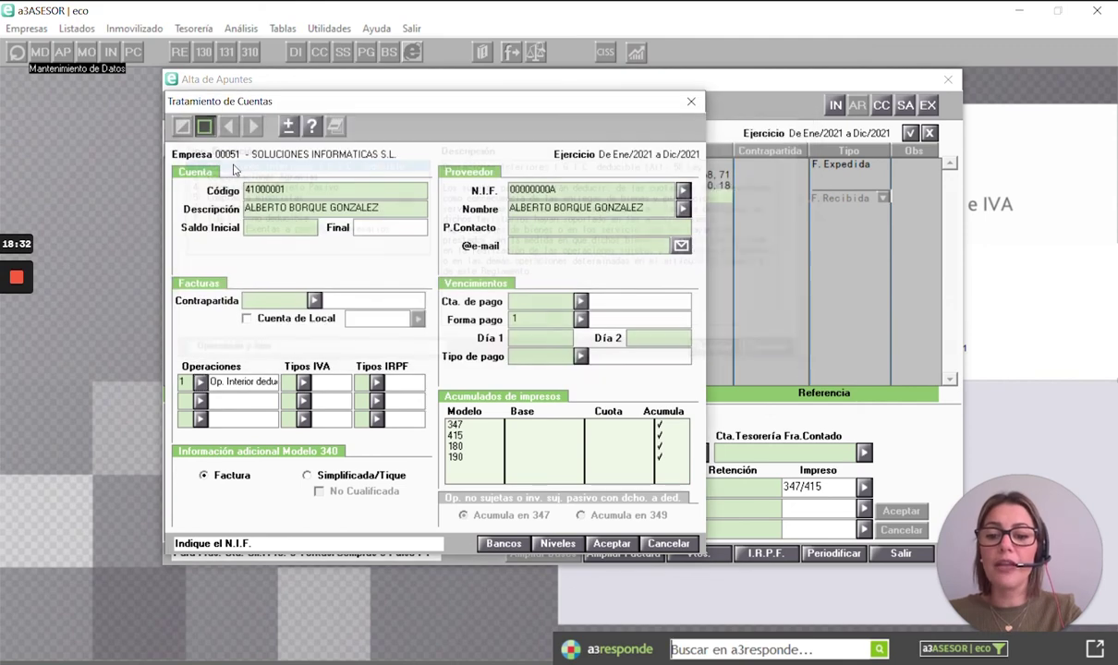
click(301, 382)
key(Return)
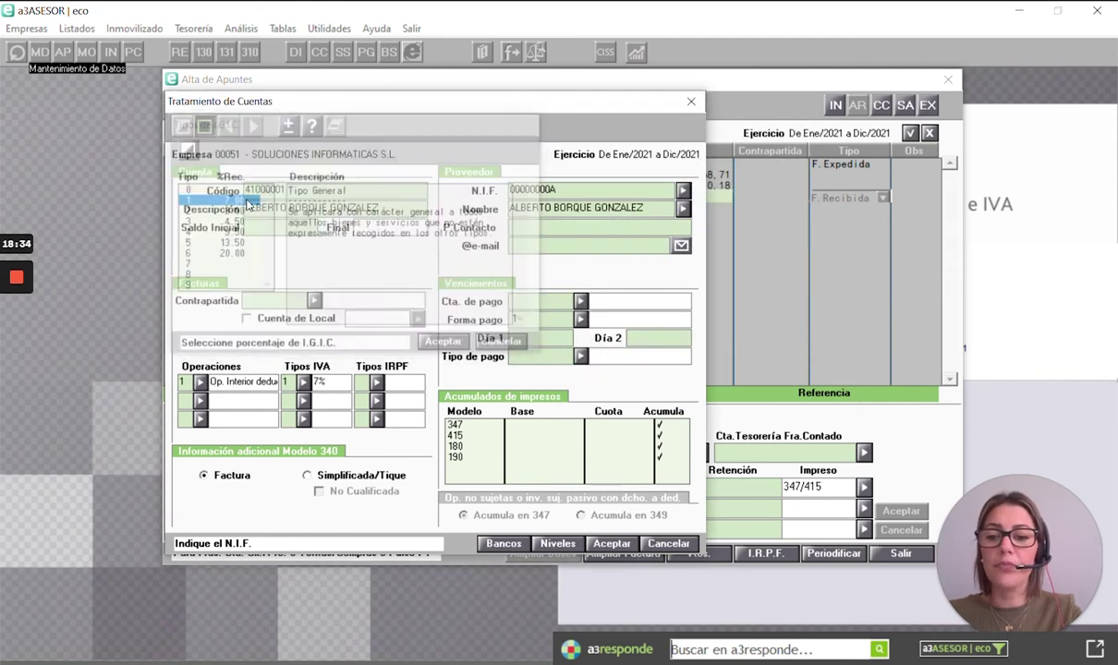
click(376, 382)
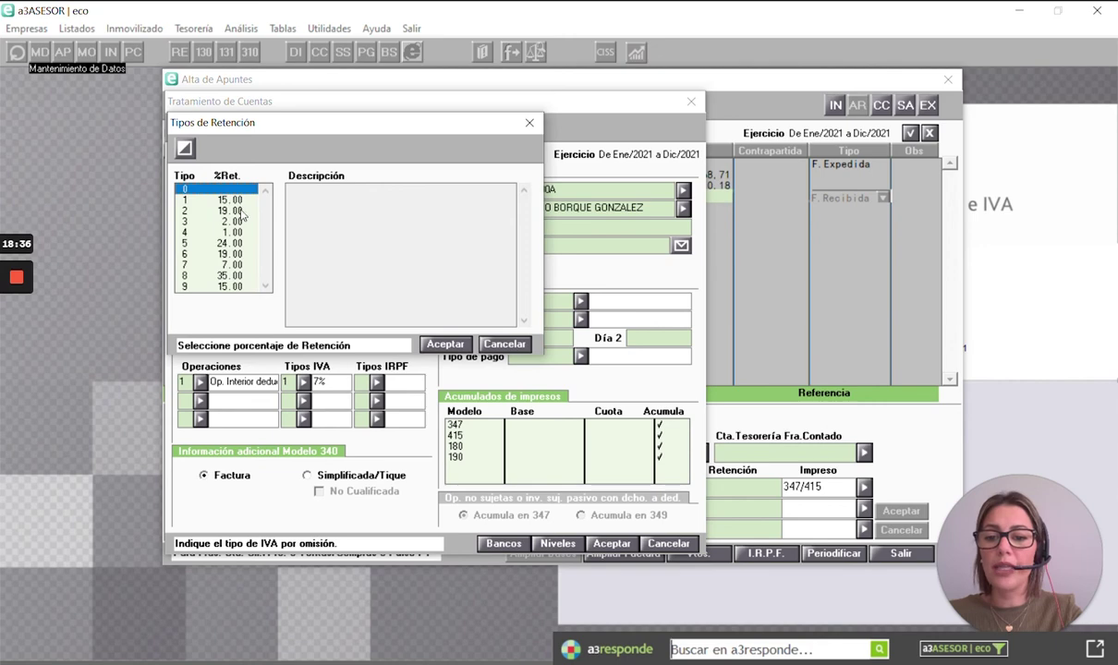
key(Return)
- Save the supplier account and post the rent entry with a 1.200,00 credit, skipping payment due dates
click(611, 543)
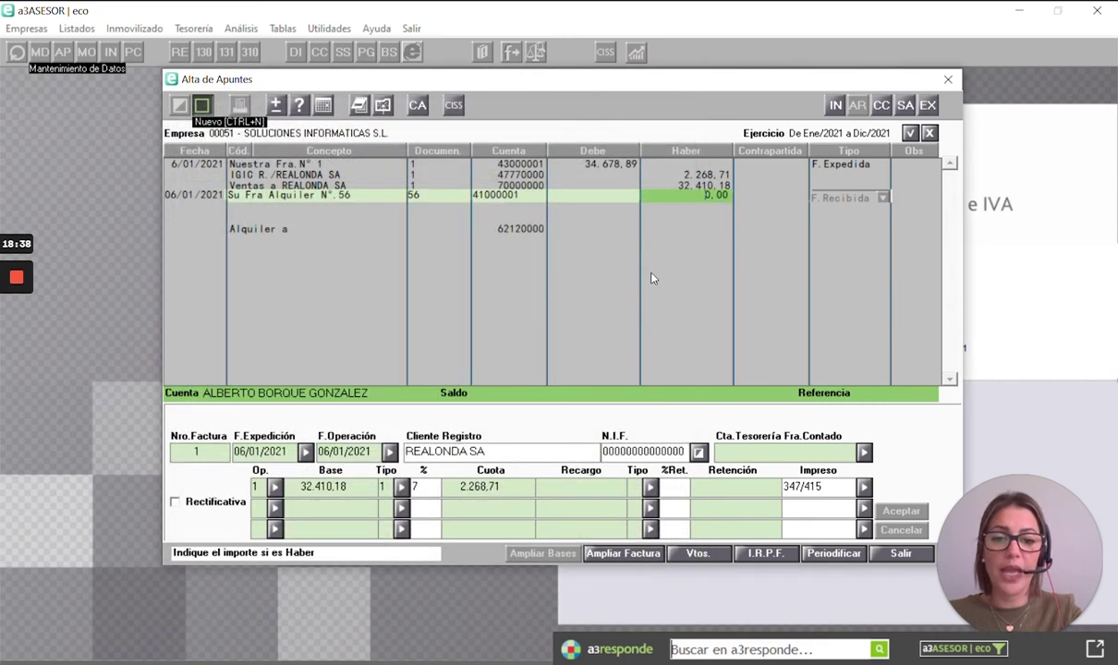
text(1200)
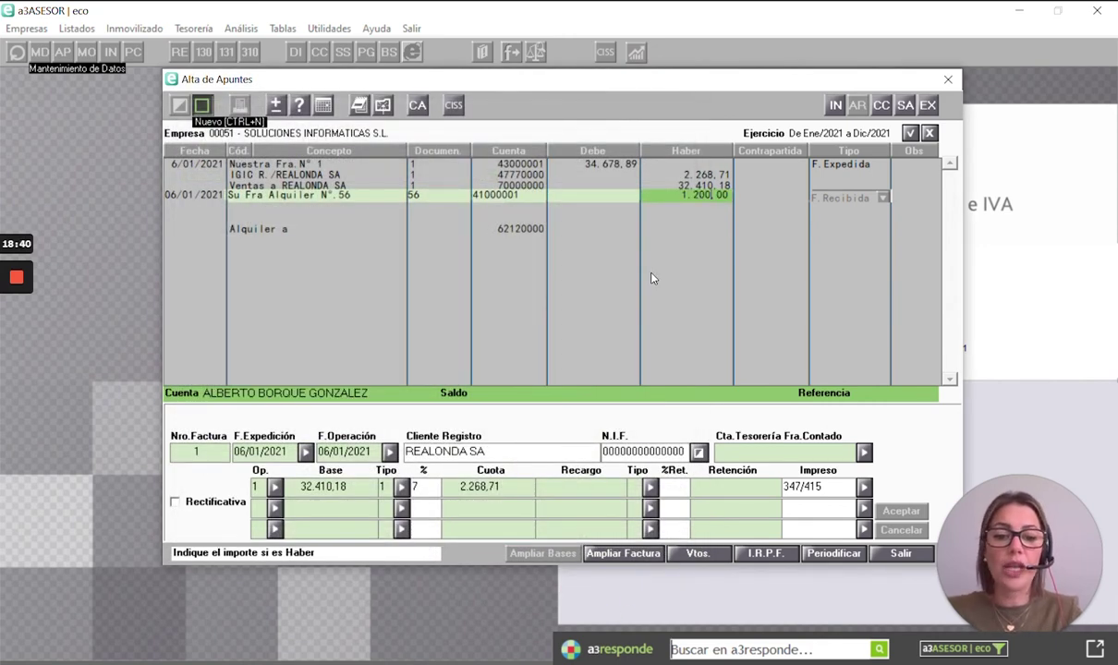
key(Return)
key(Return)
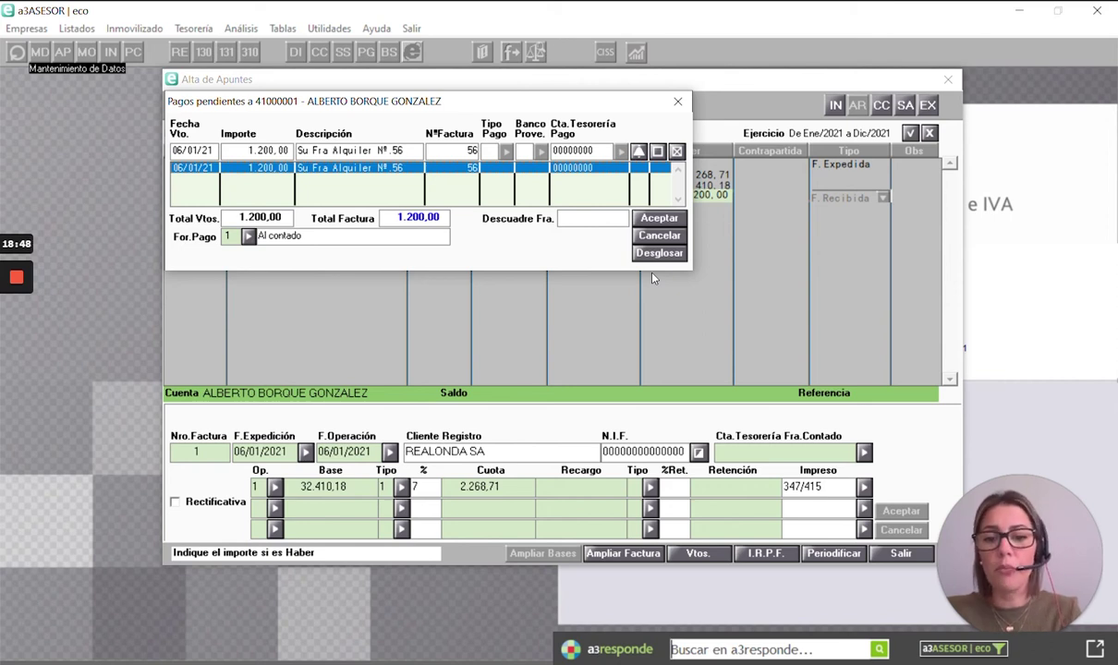
key(Escape)
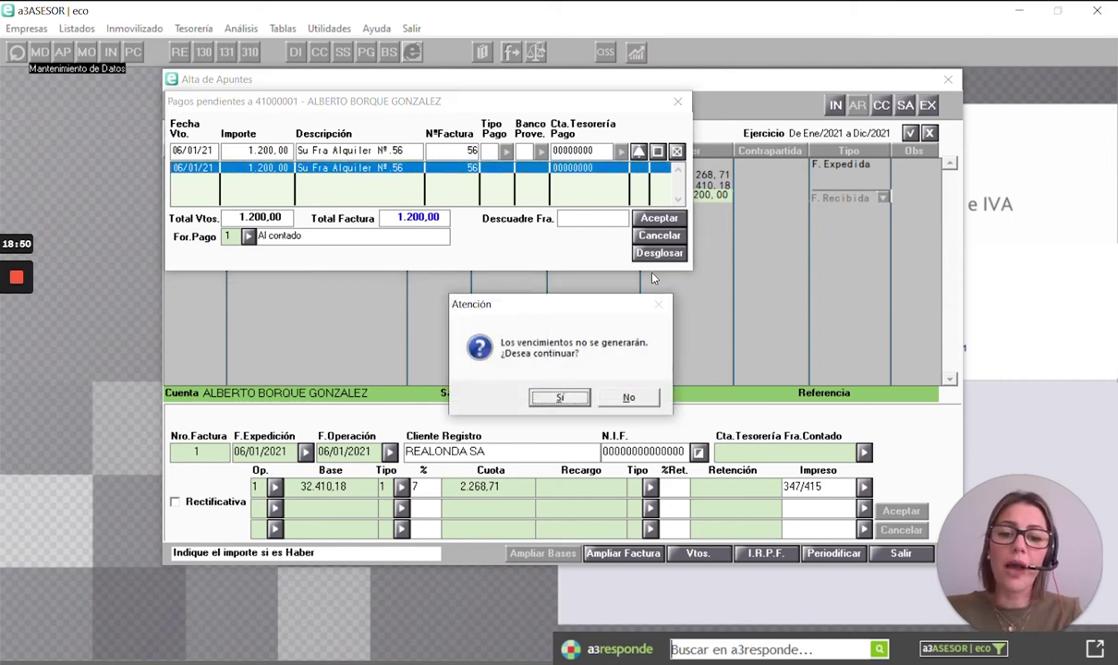
key(Return)
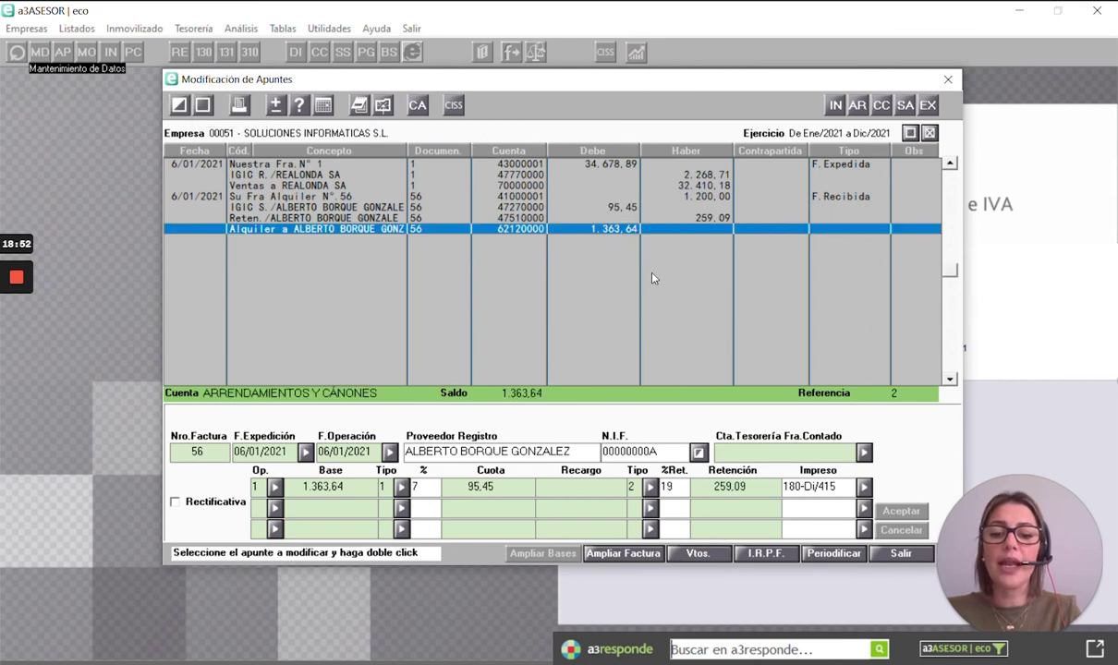
- Check the posted lines: base 1.363,64, IGIC 95,45 and withholding 259,09
key(Up)
key(Up)
key(Down)
key(Up)
key(Down)
key(Down)
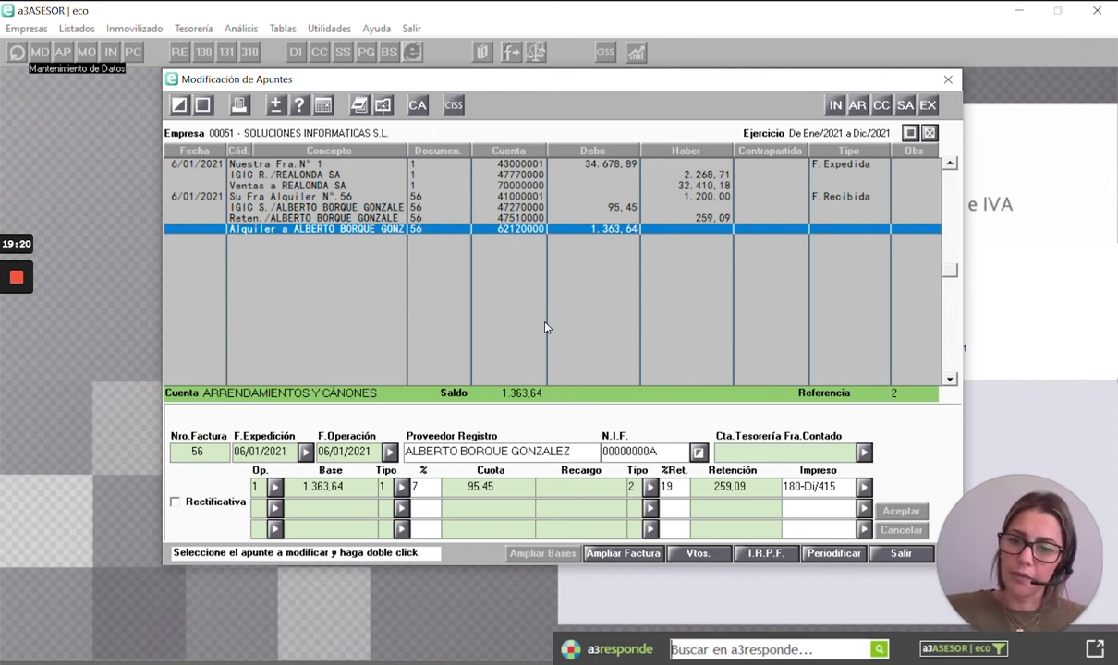
- Post a 'comisiones bancos' entry debiting 12,00 to 62600000 against 57200000
key(ctrl+n)
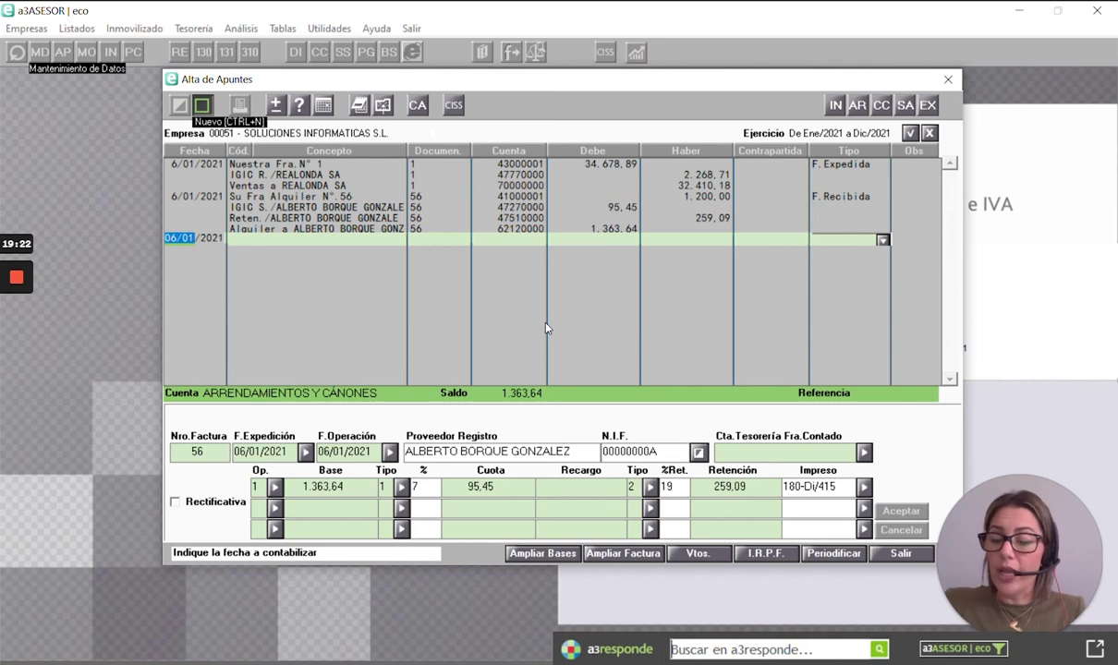
key(Return)
key(Return)
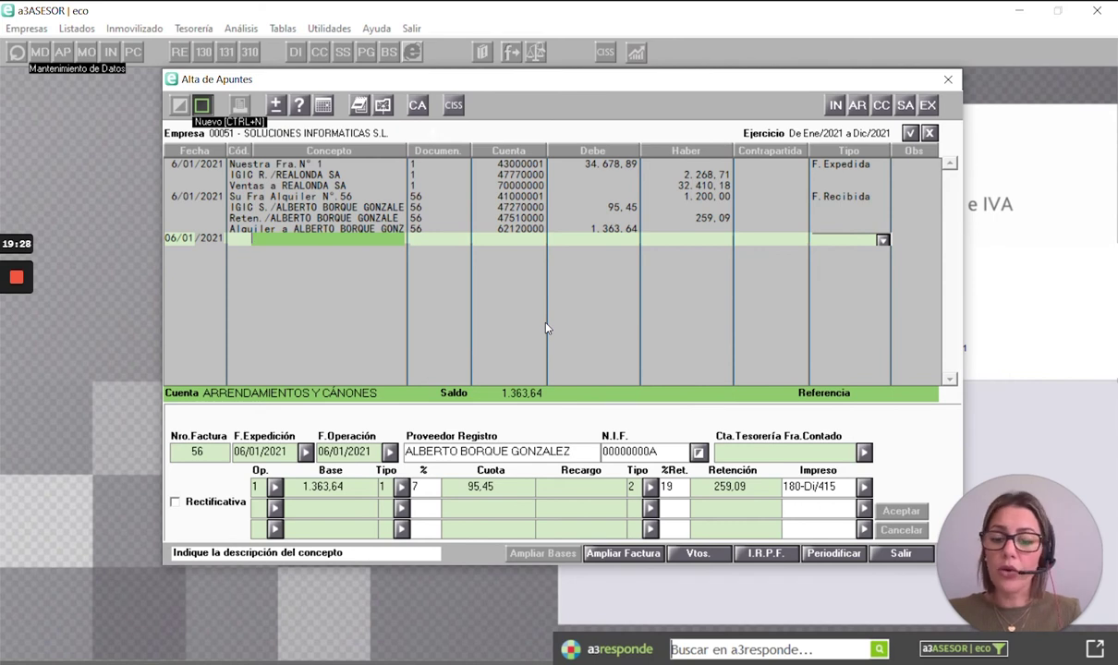
text(comisiones)
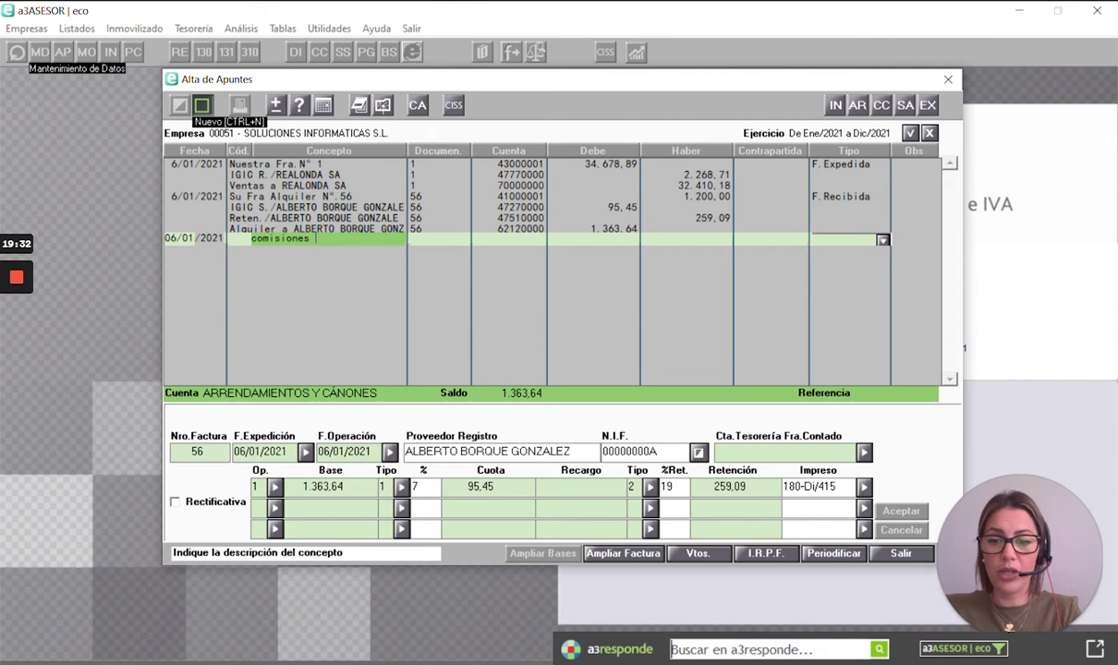
text( bancos)
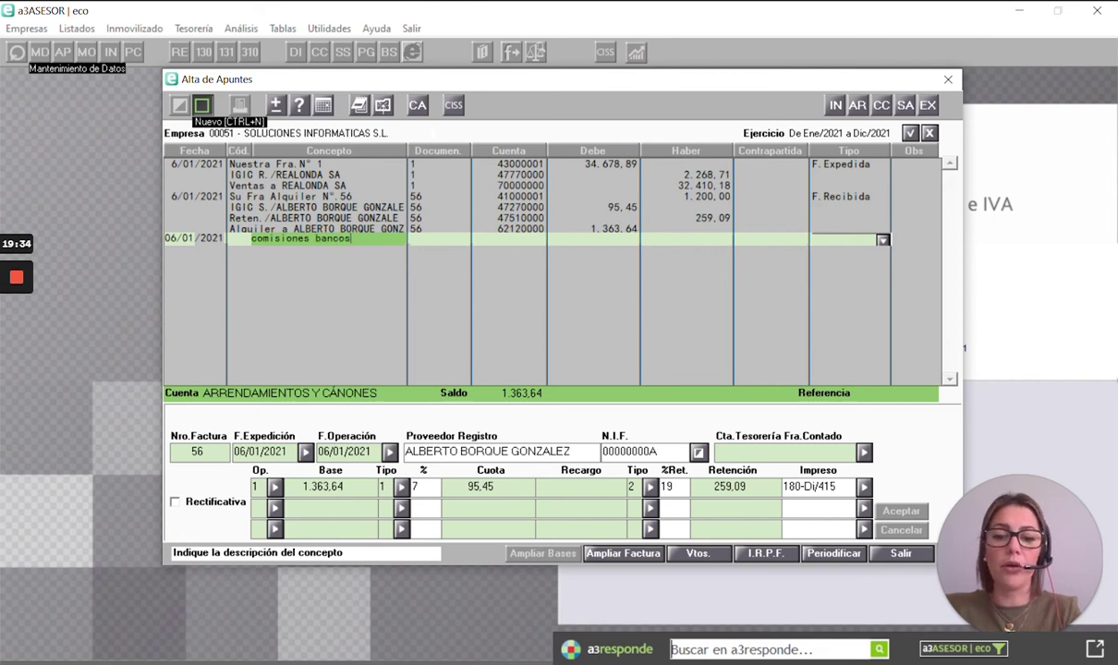
key(Return)
key(Return)
text(626)
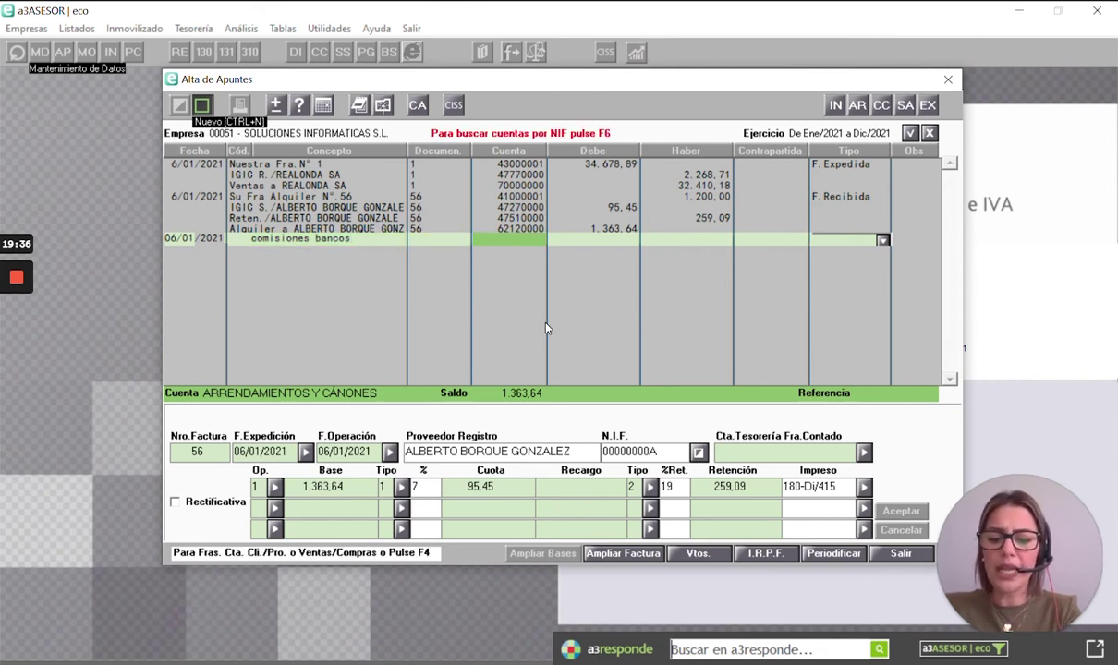
text(.)
key(Return)
text(12)
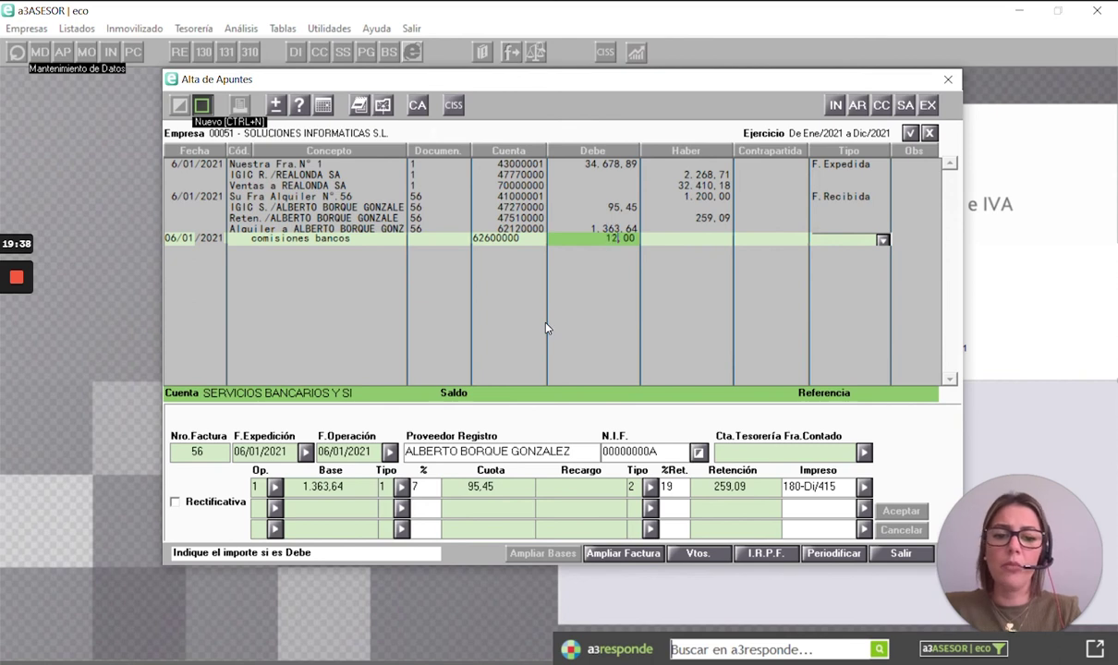
key(Return)
text(572.)
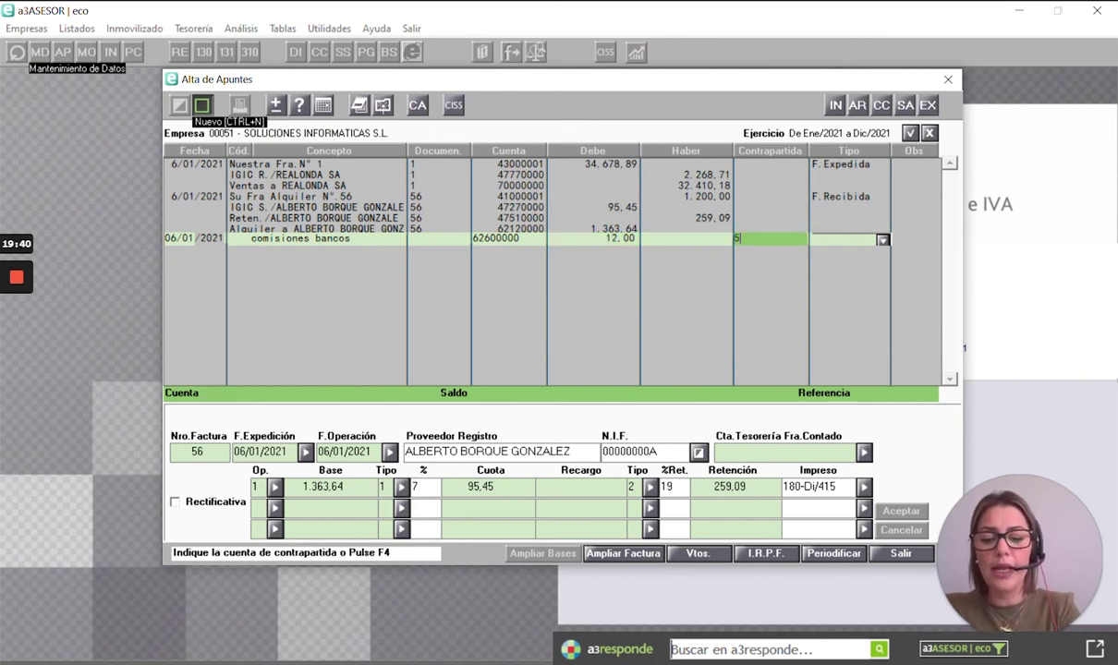
key(Return)
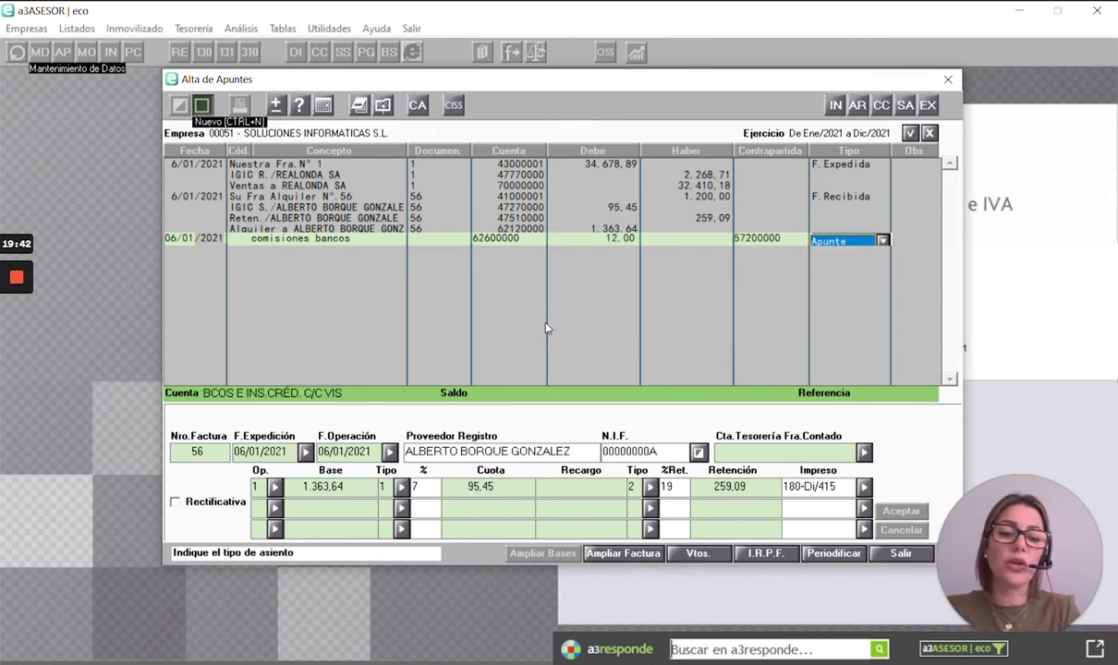
key(Return)
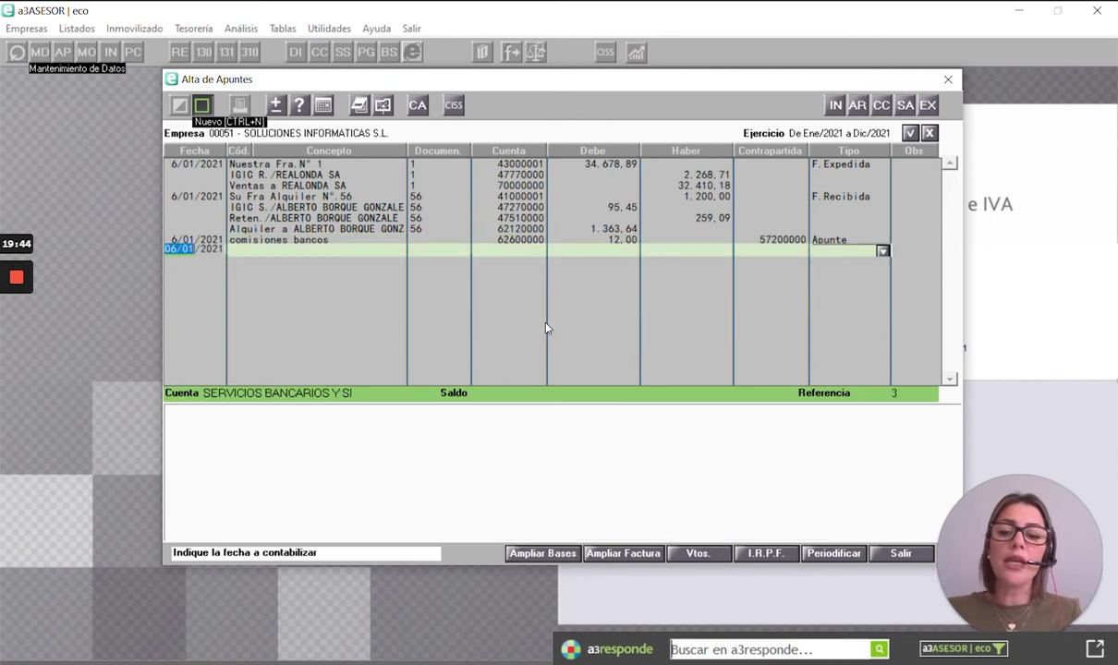
- Look over the rental and REALONDA SA invoices, then close the entries editor and list
key(Escape)
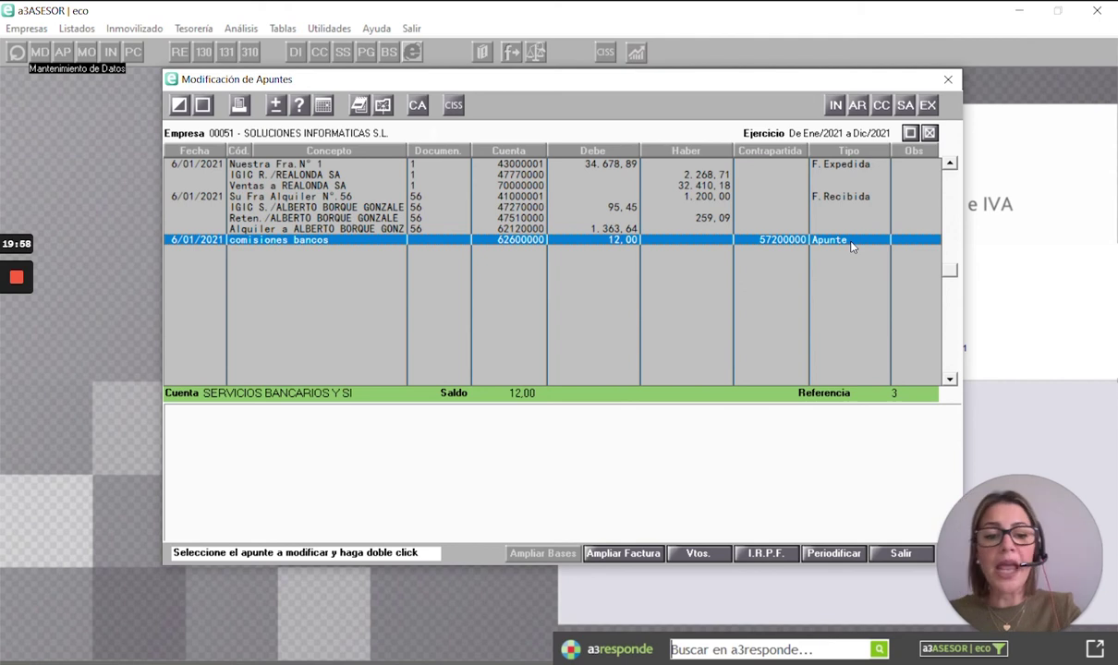
double_click(829, 197)
double_click(828, 166)
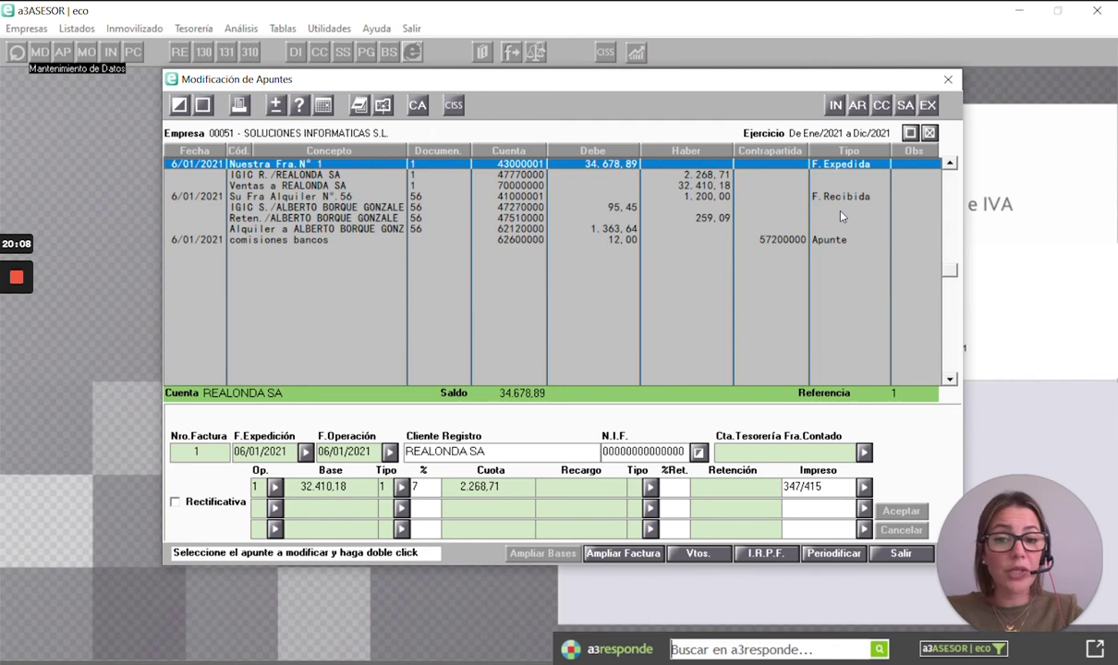
key(Escape)
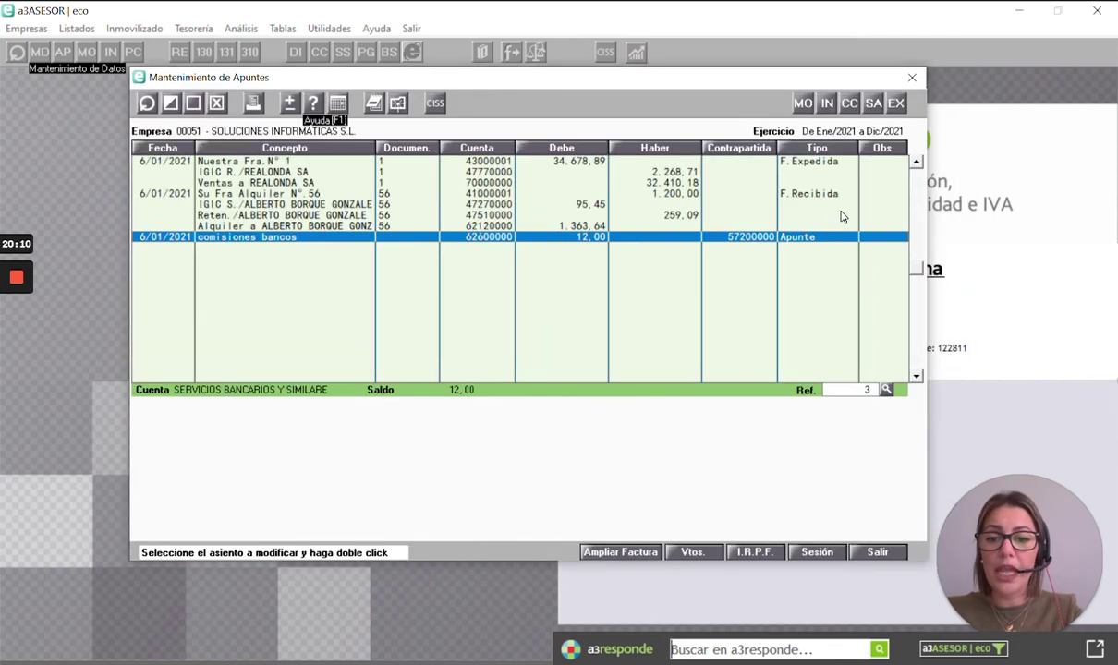
key(Escape)
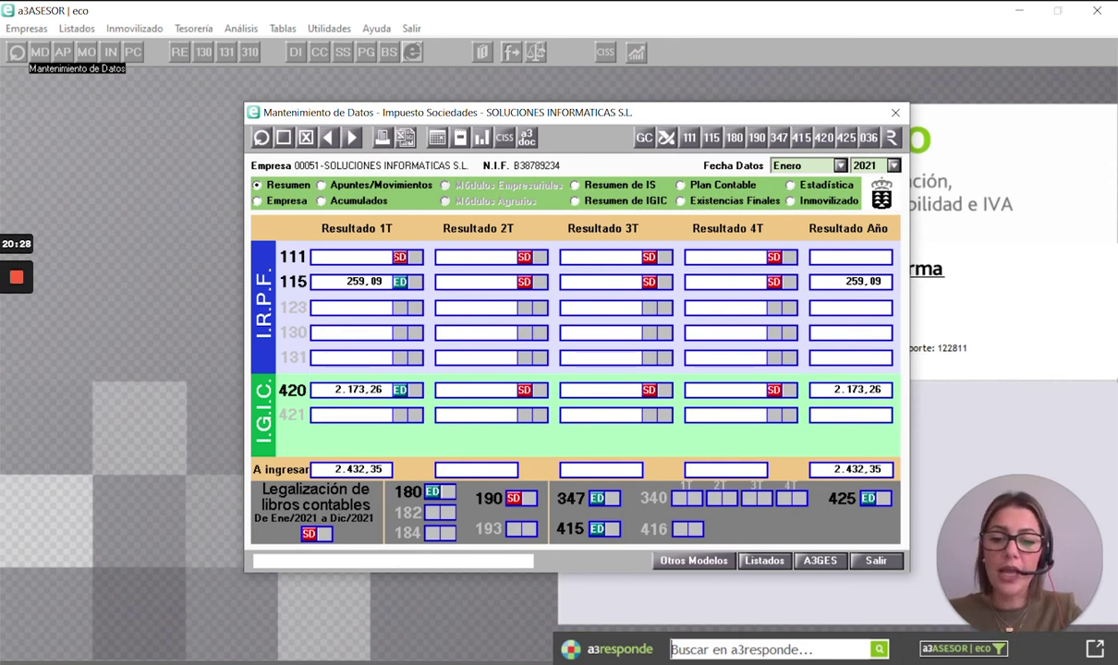
click(351, 389)
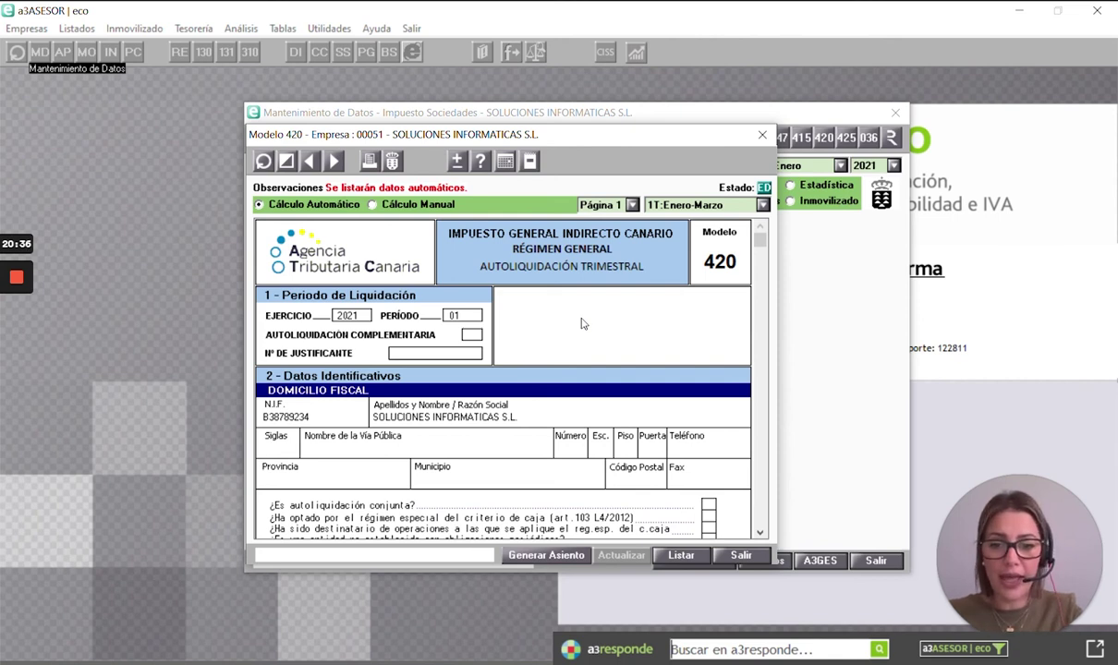
scroll(582, 323, down, 1)
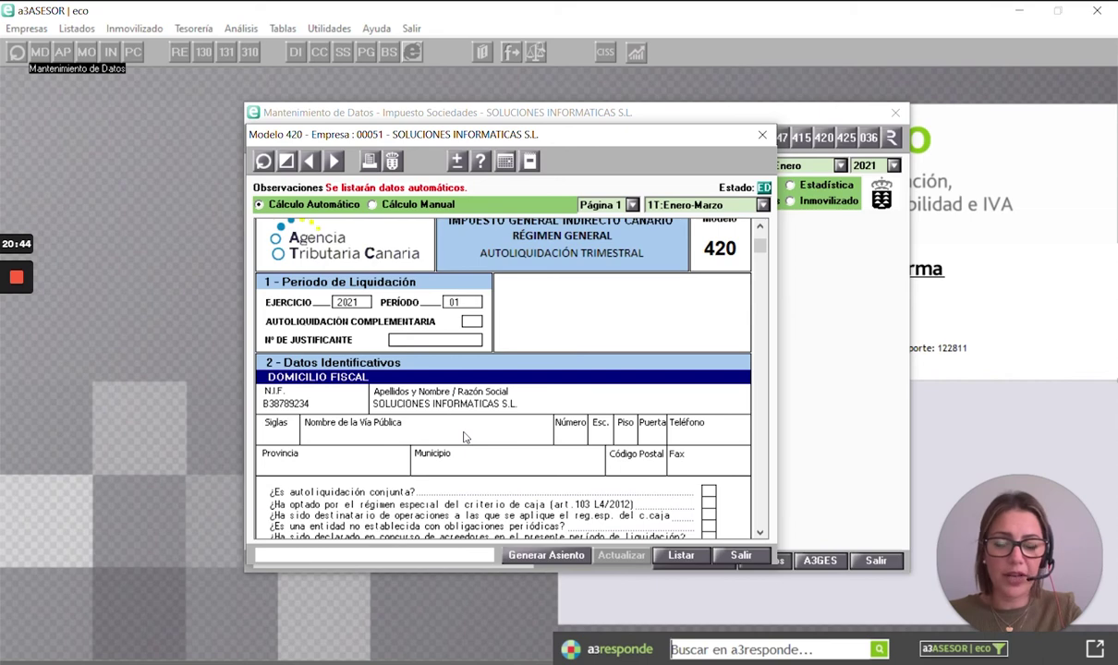
scroll(464, 437, down, 10)
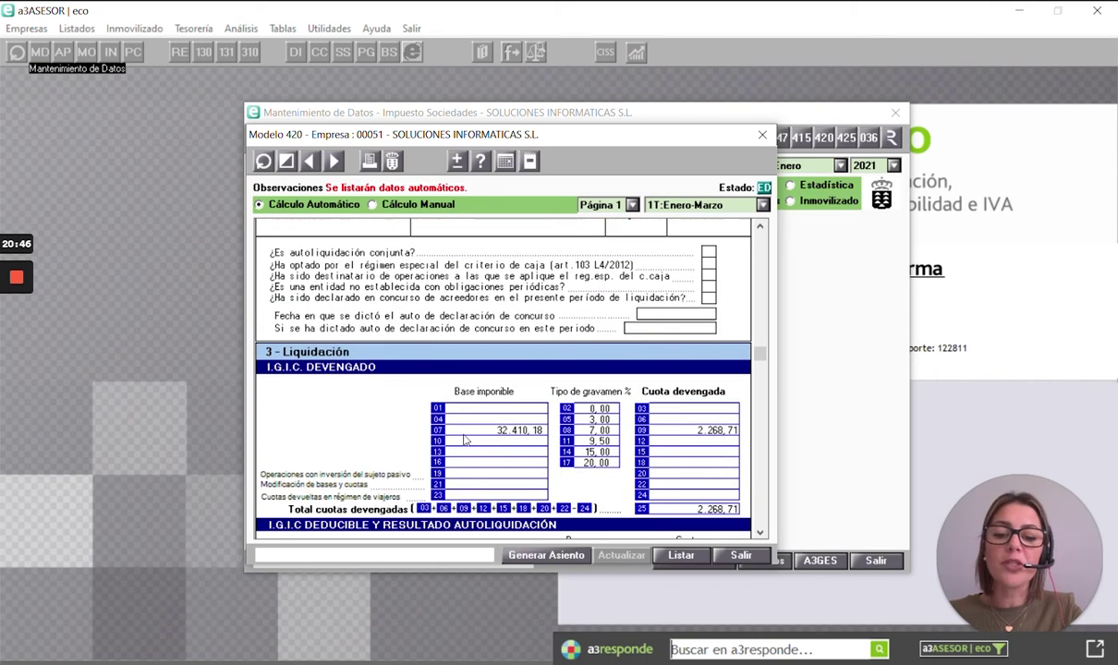
scroll(476, 411, down, 2)
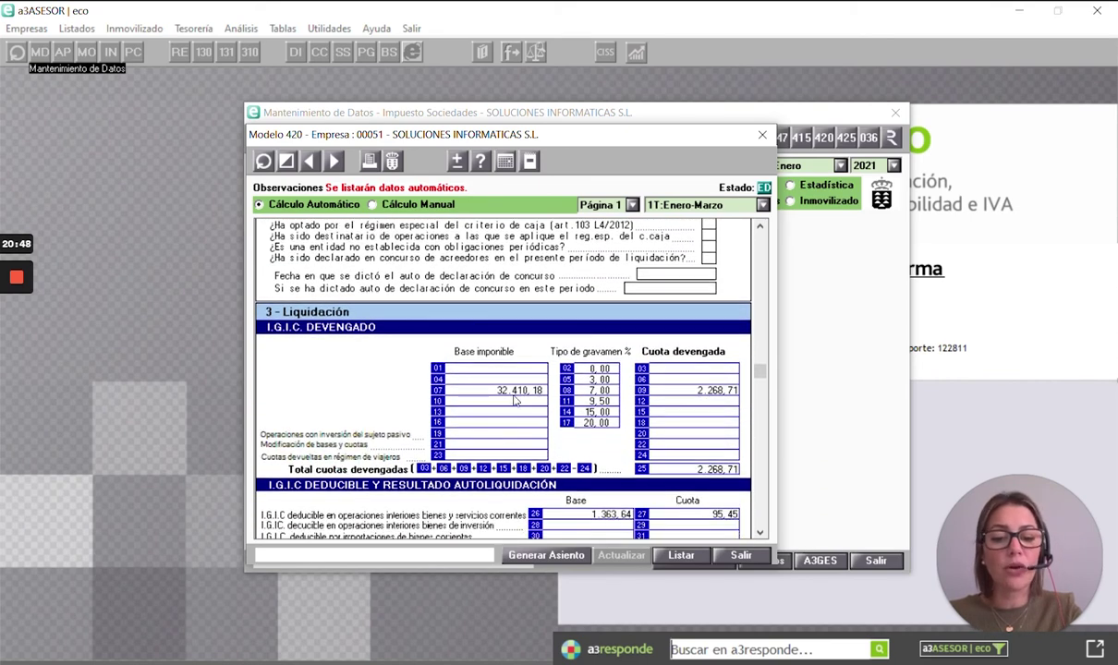
scroll(516, 400, down, 2)
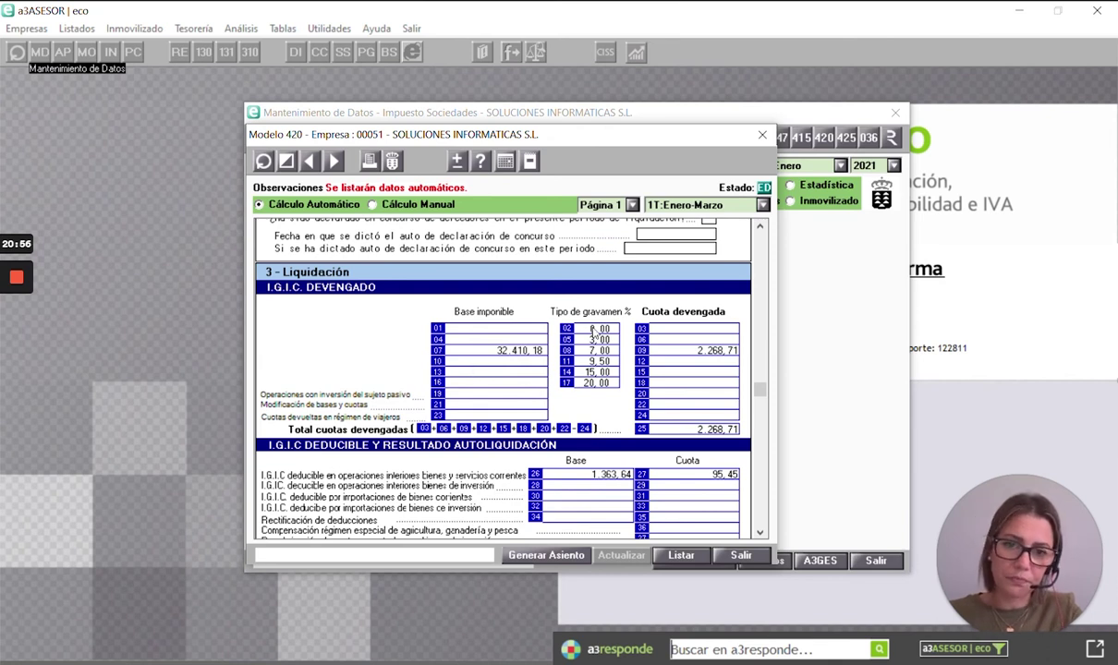
click(761, 135)
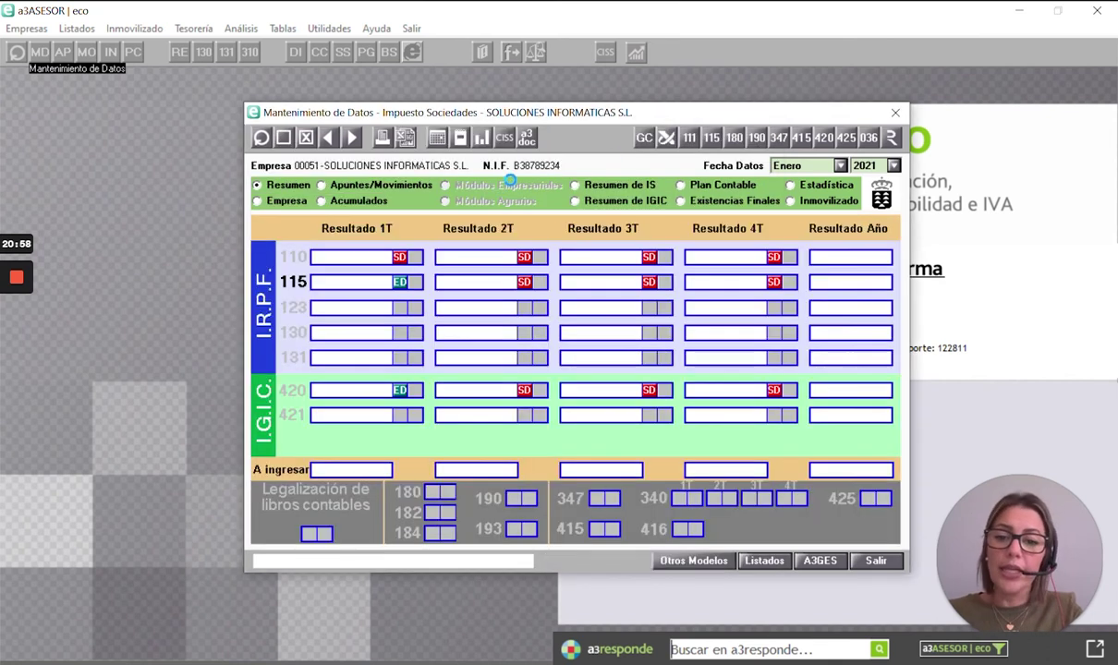
- Open the REALONDA SA invoice entry from the IGIC summary's DEVENGADO row
click(630, 201)
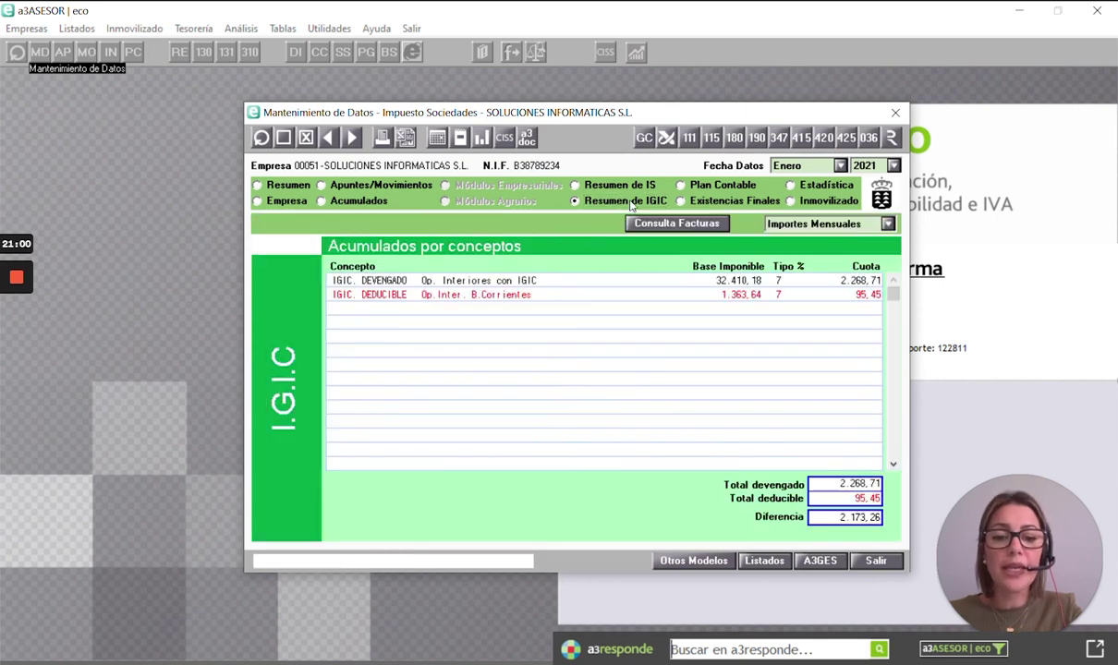
double_click(739, 280)
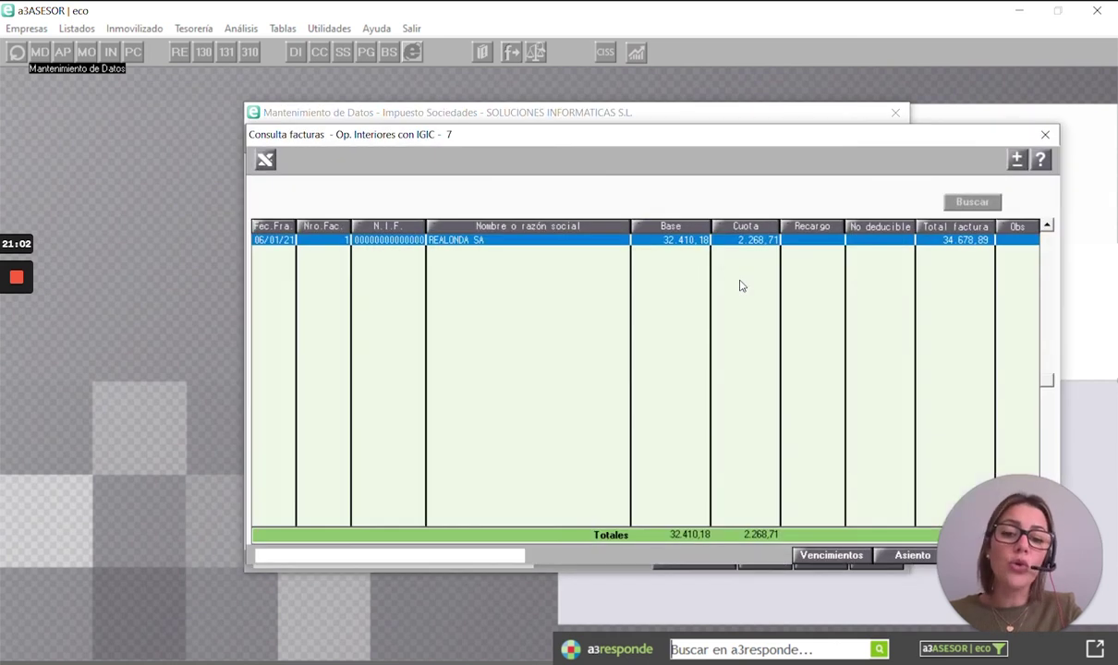
double_click(659, 243)
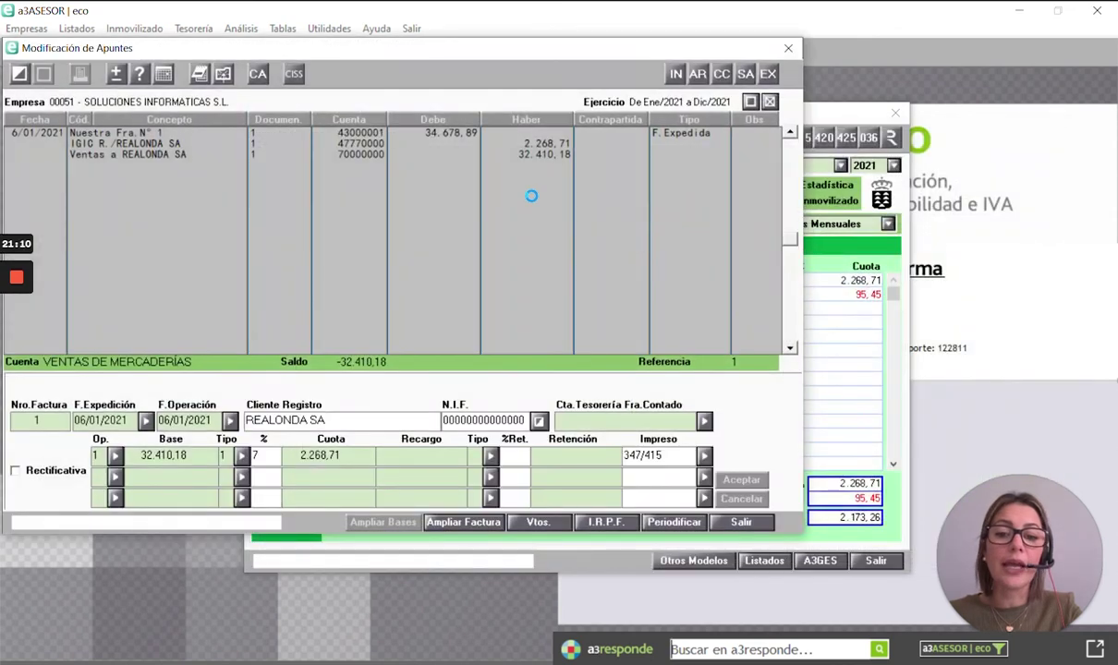
drag(449, 50, 628, 101)
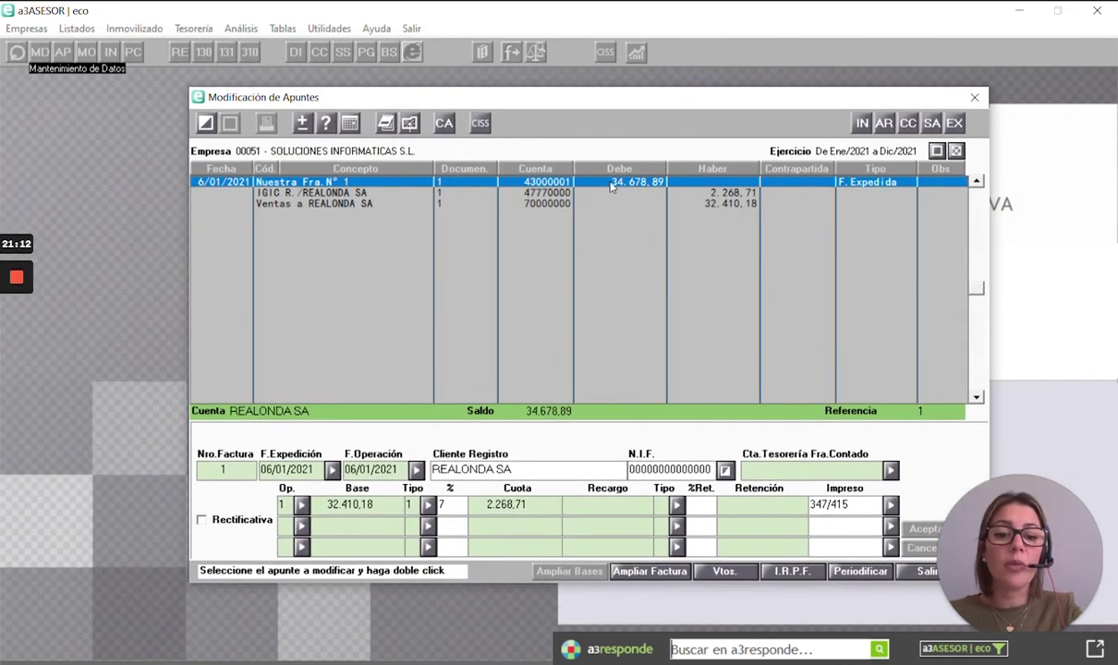
- Change the invoice debit from 34.678,89 to 44.567,37, accept pending collections, and close out
double_click(576, 188)
drag(598, 181, 662, 181)
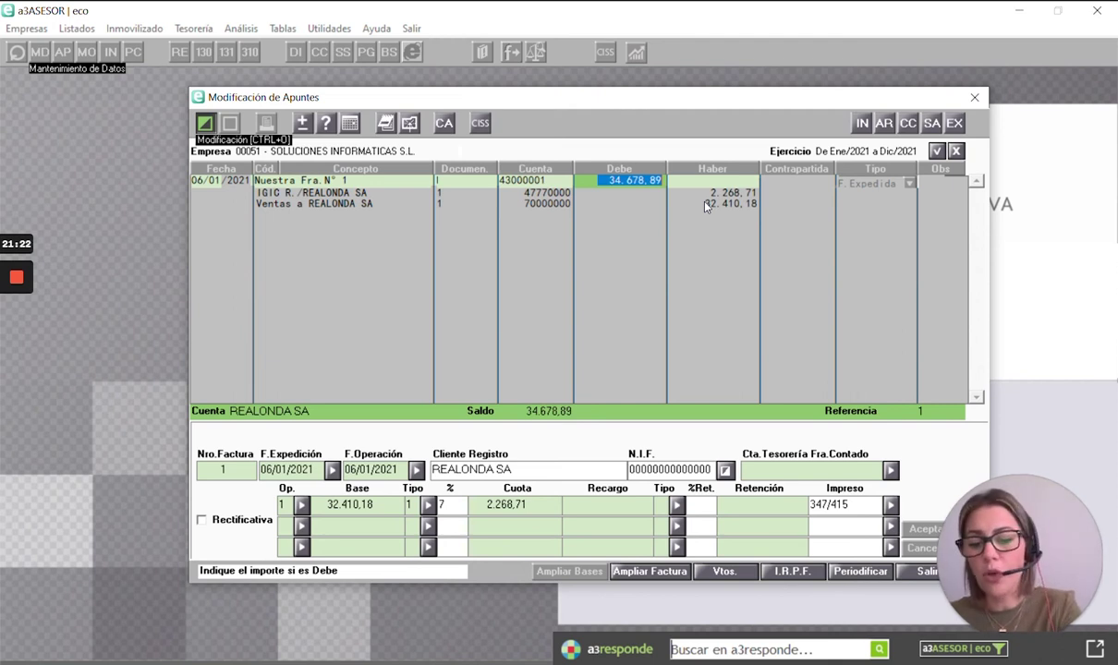
text(44.567)
text(,37)
key(Return)
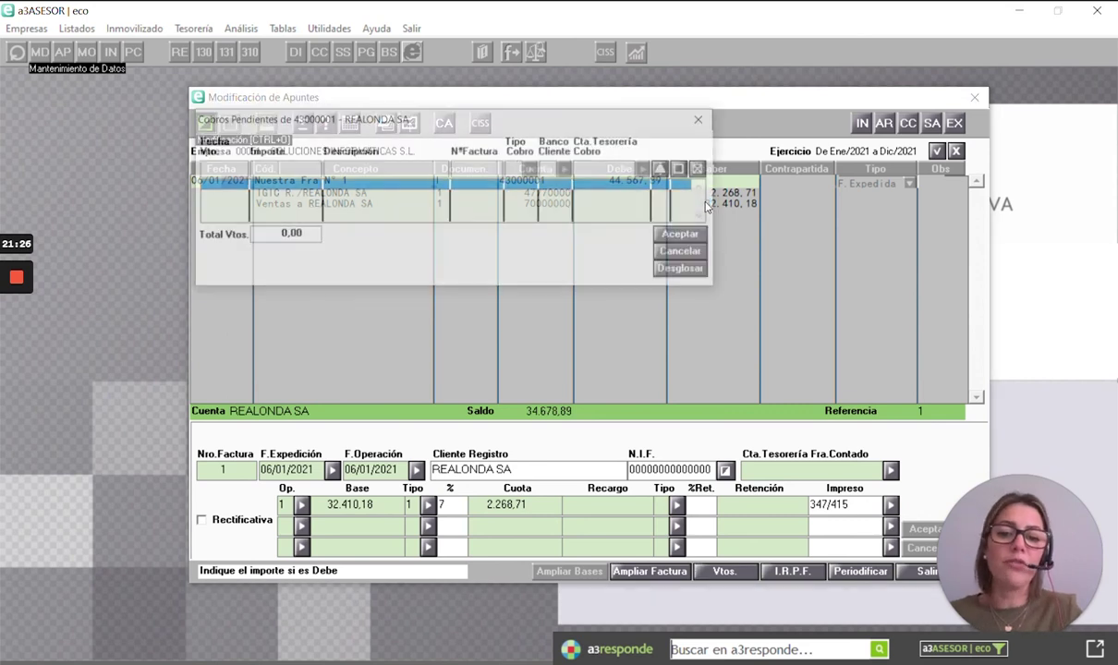
key(Escape)
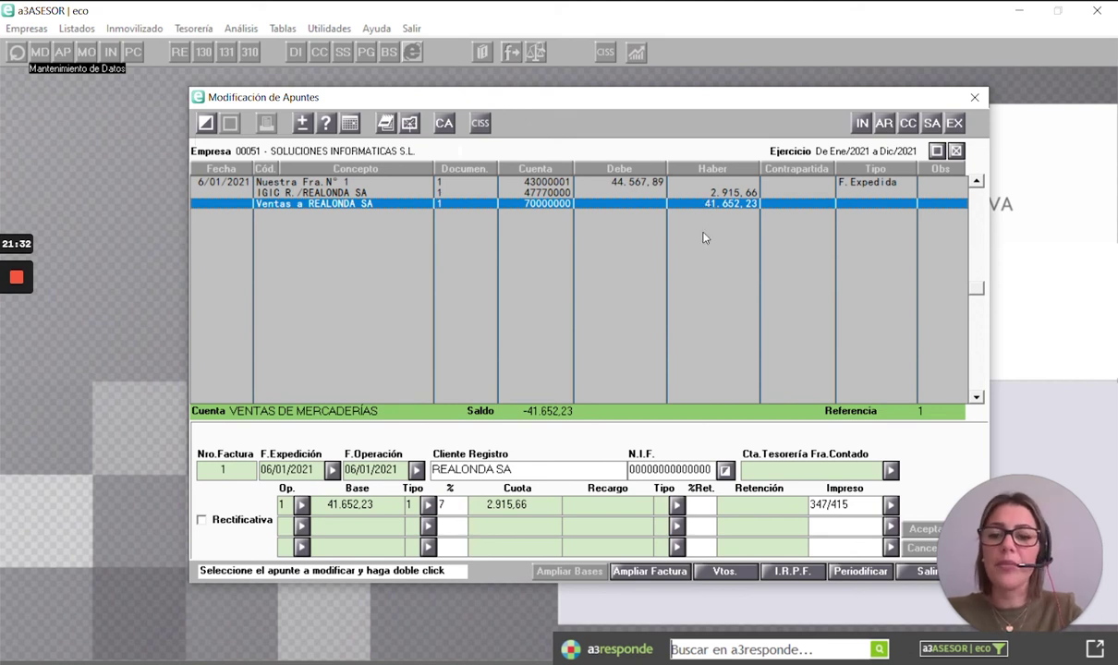
key(Escape)
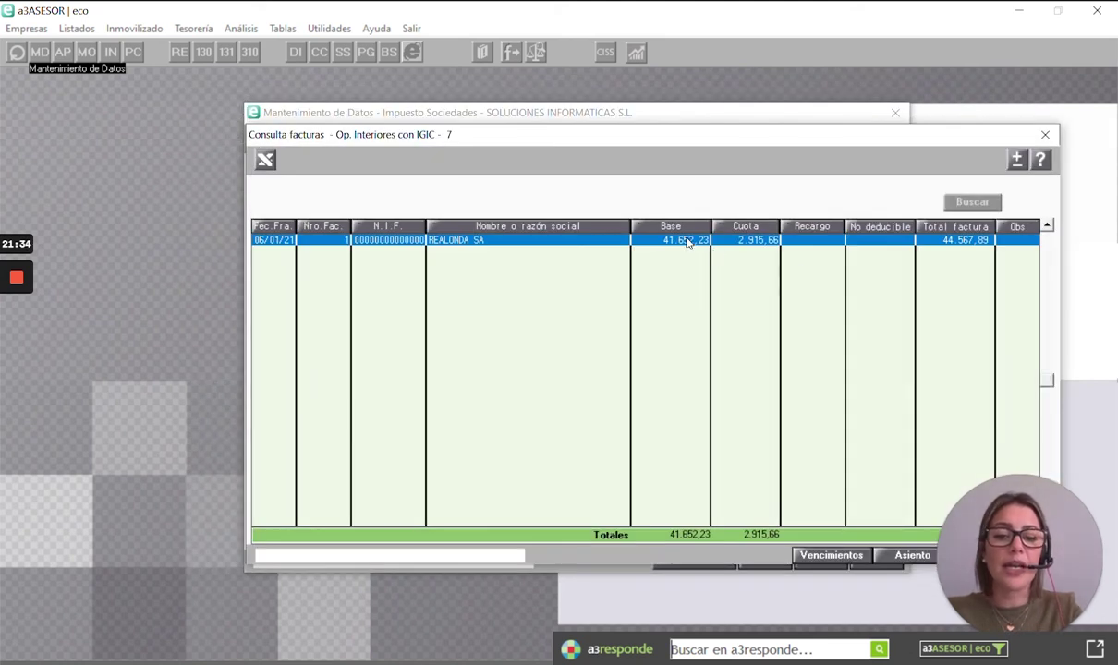
key(Escape)
- Open the first-quarter Modelo 420 return from the quarterly results summary
click(288, 185)
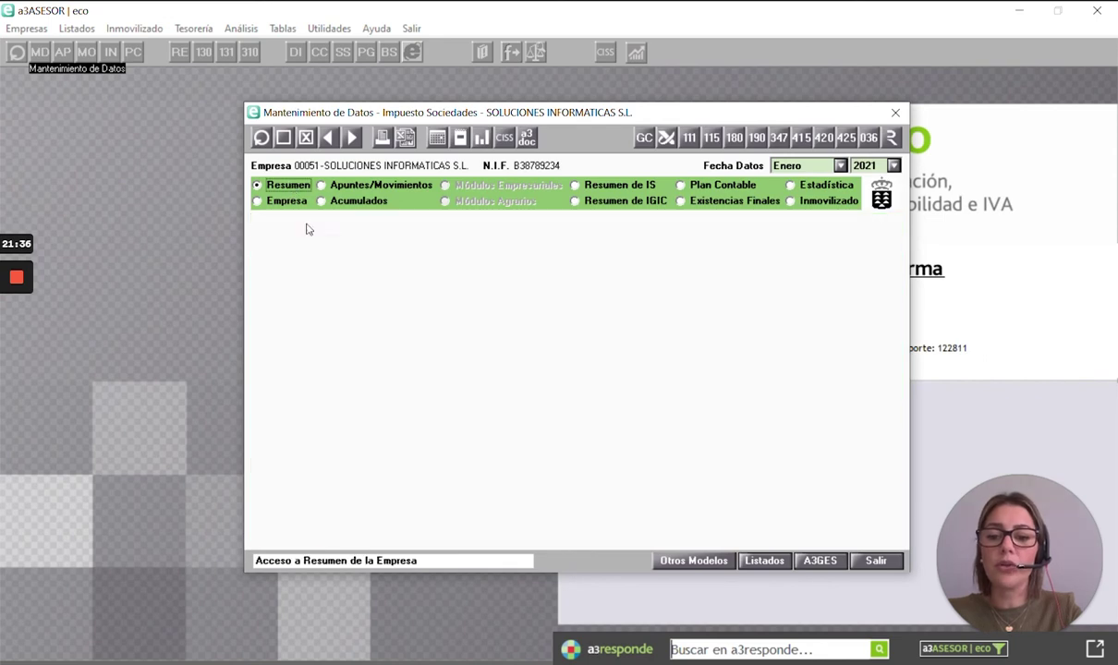
click(367, 390)
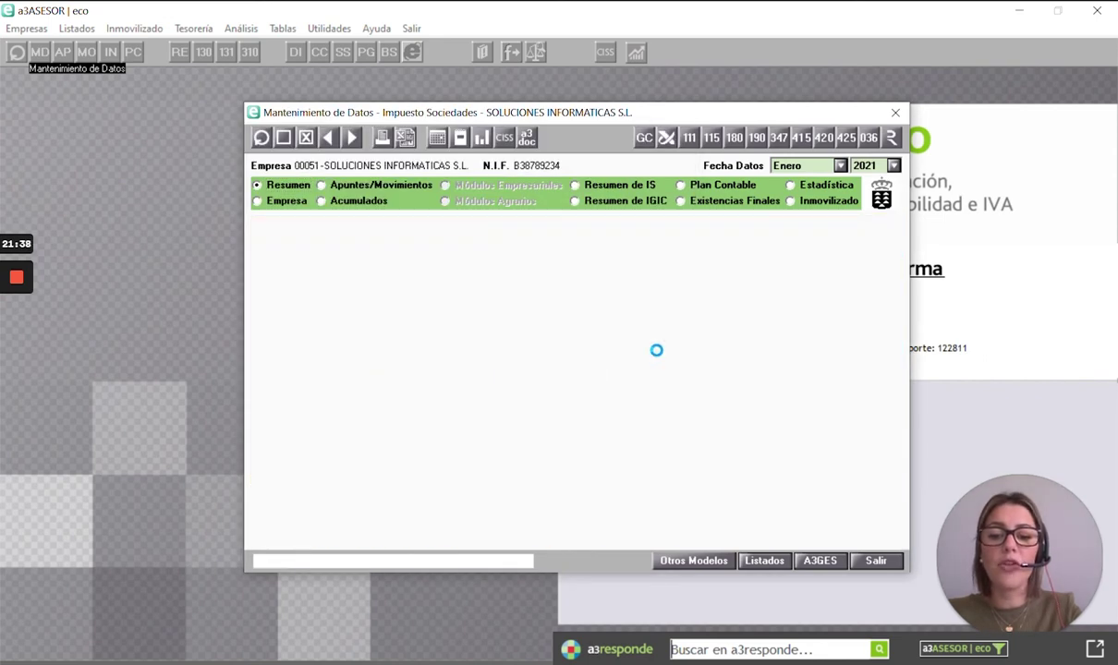
scroll(673, 338, down, 5)
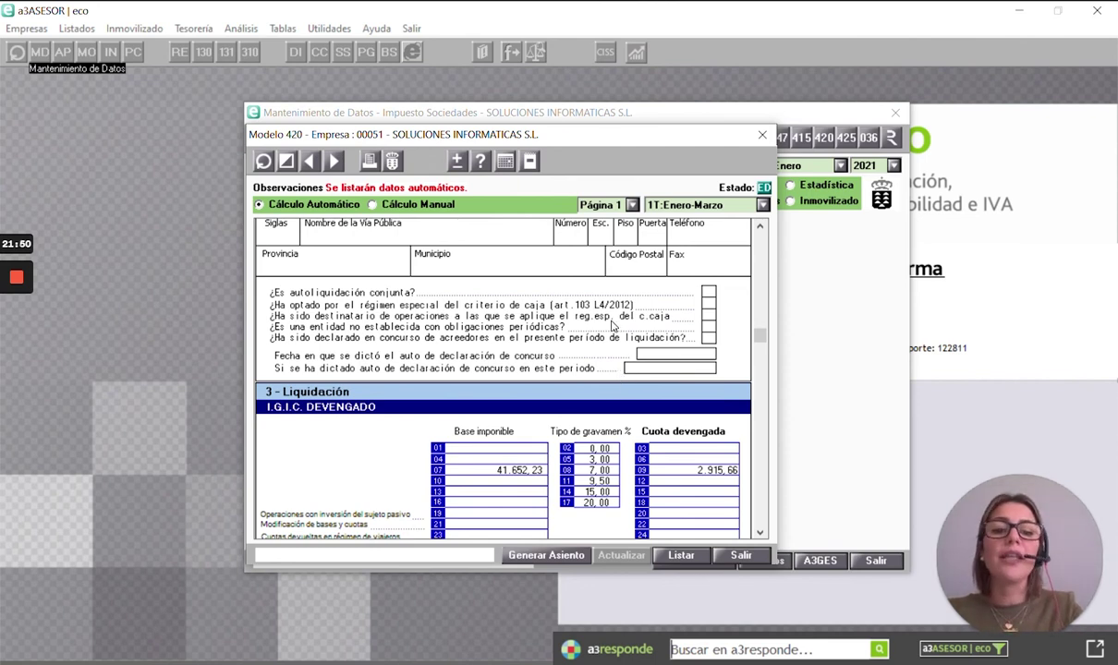
- Enter a manual Régimen Ordinario taxable base of 25.678,89 and accept it
click(284, 164)
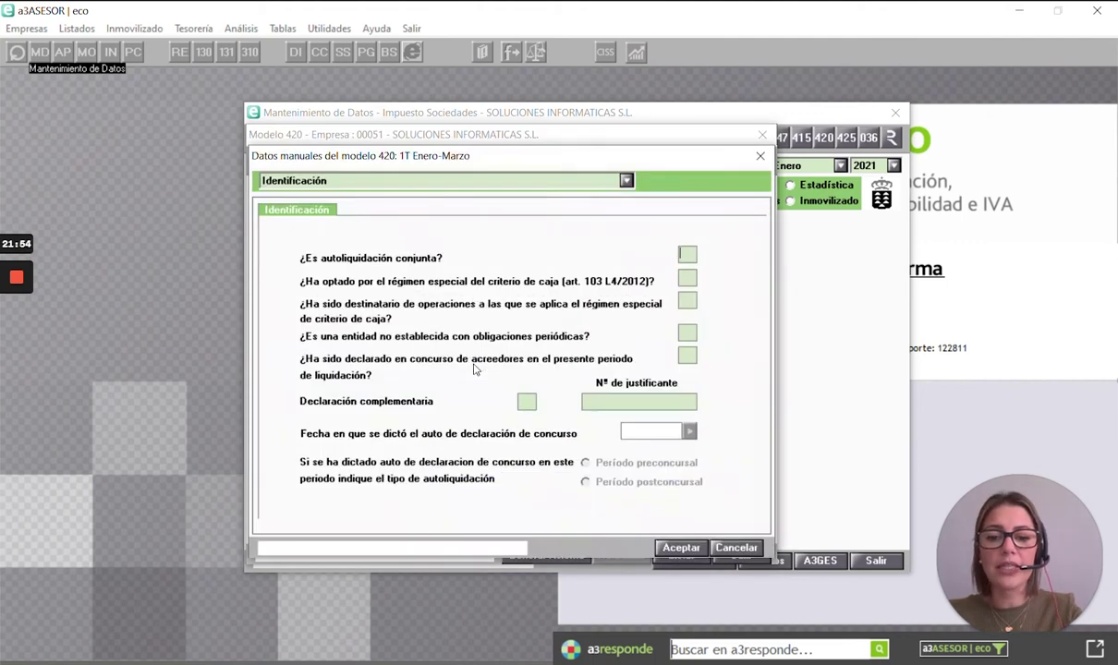
click(513, 182)
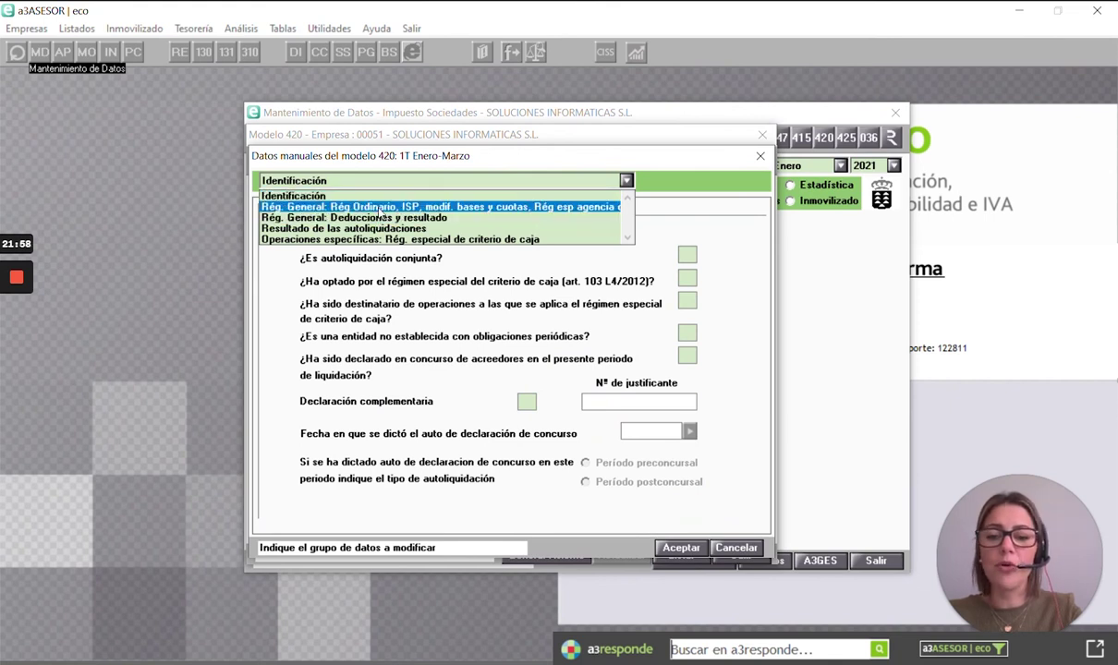
click(360, 208)
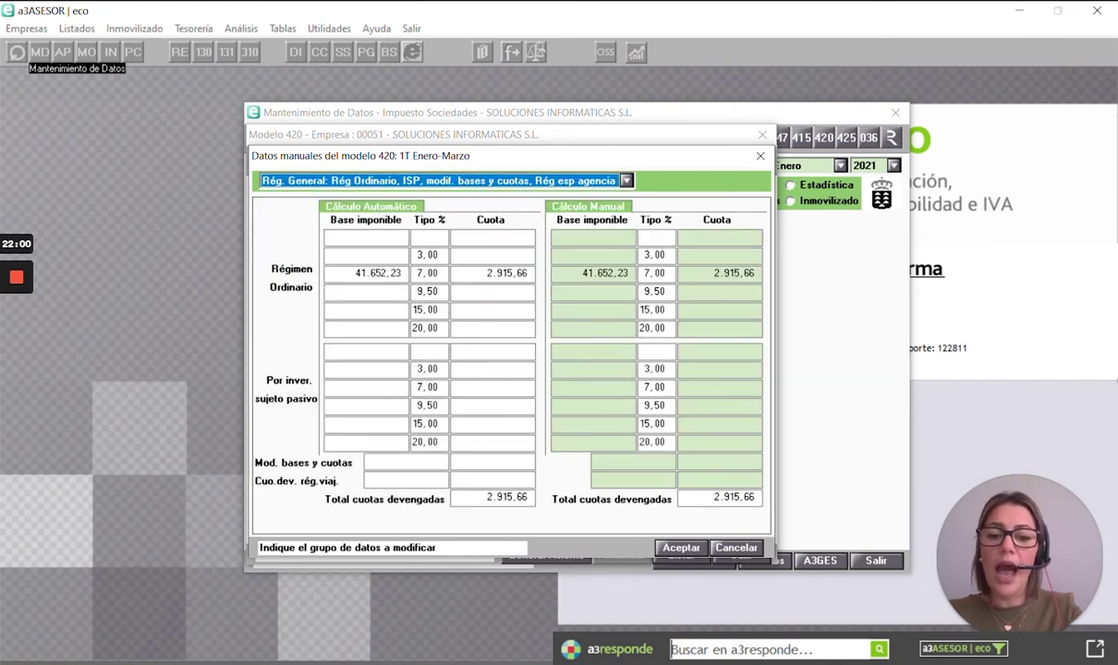
key(Tab)
text(25.678)
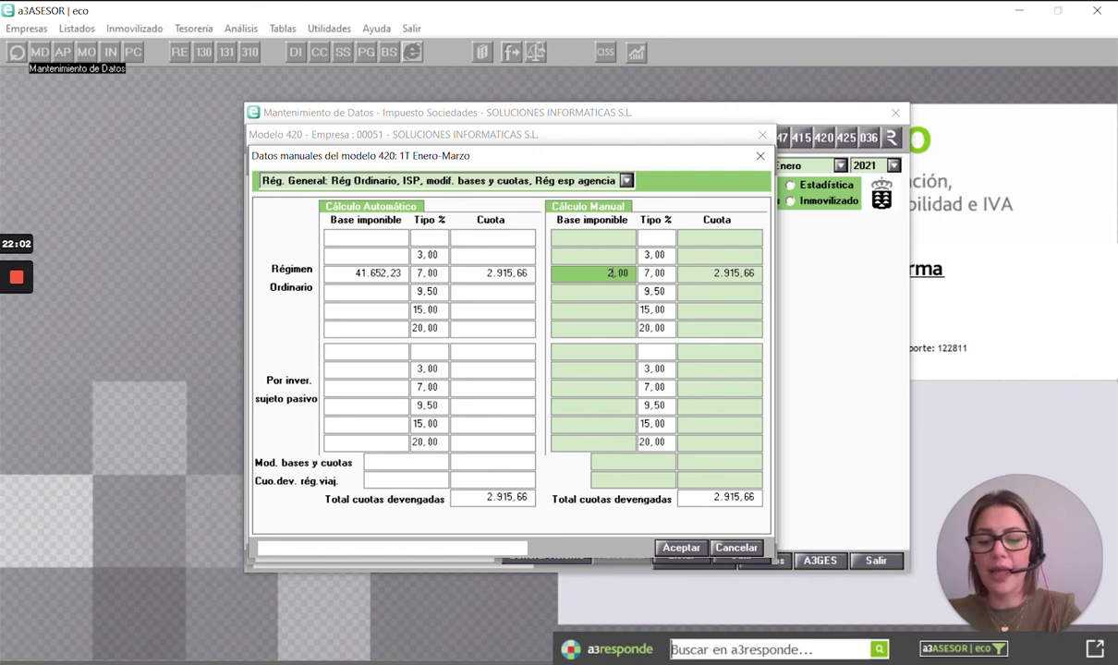
text(,89)
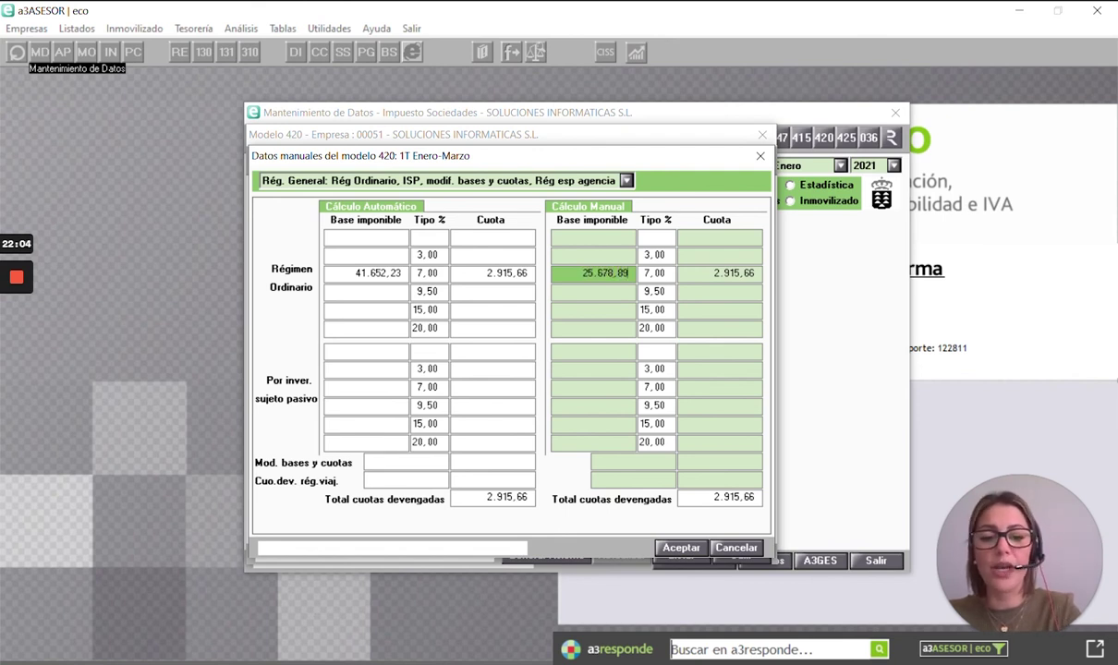
key(Tab)
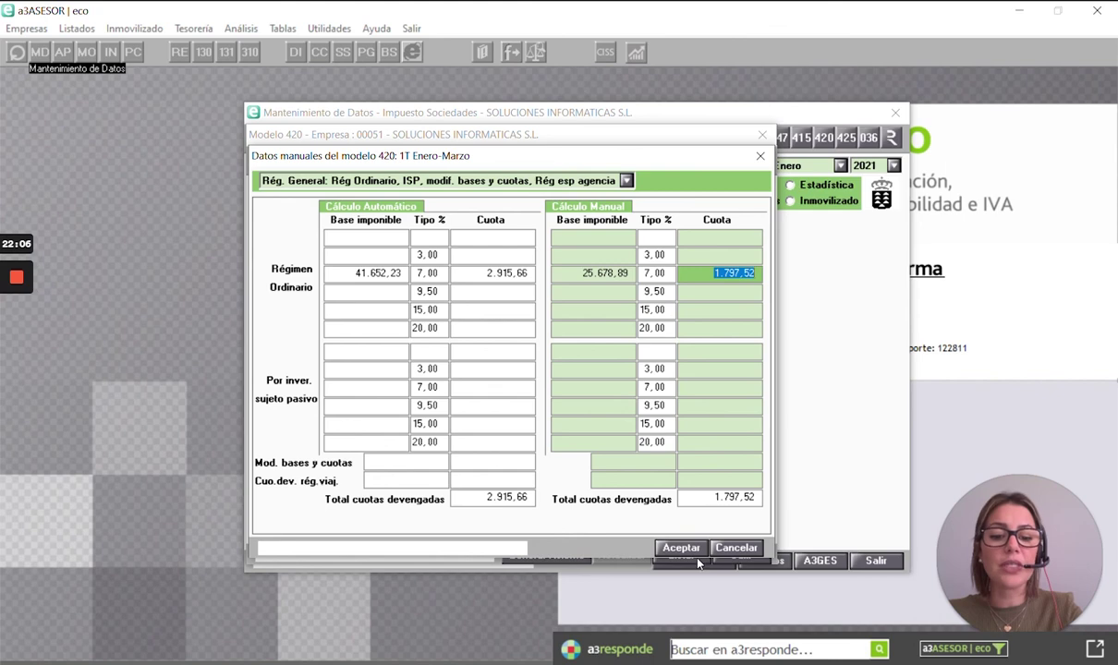
click(690, 549)
scroll(699, 433, down, 5)
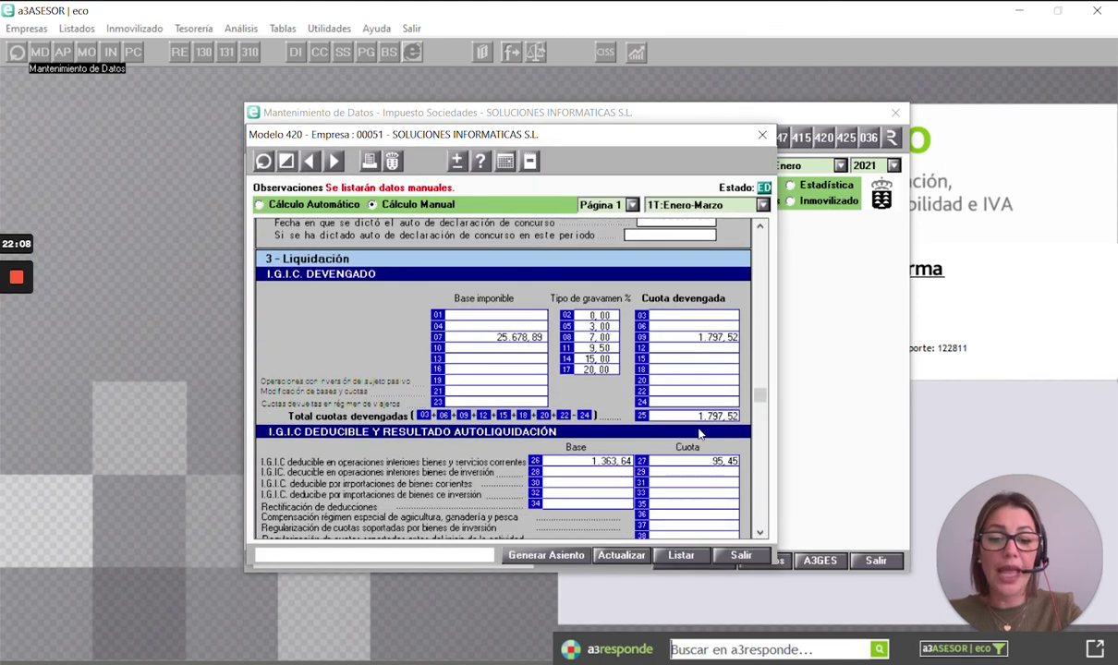
scroll(700, 433, down, 1)
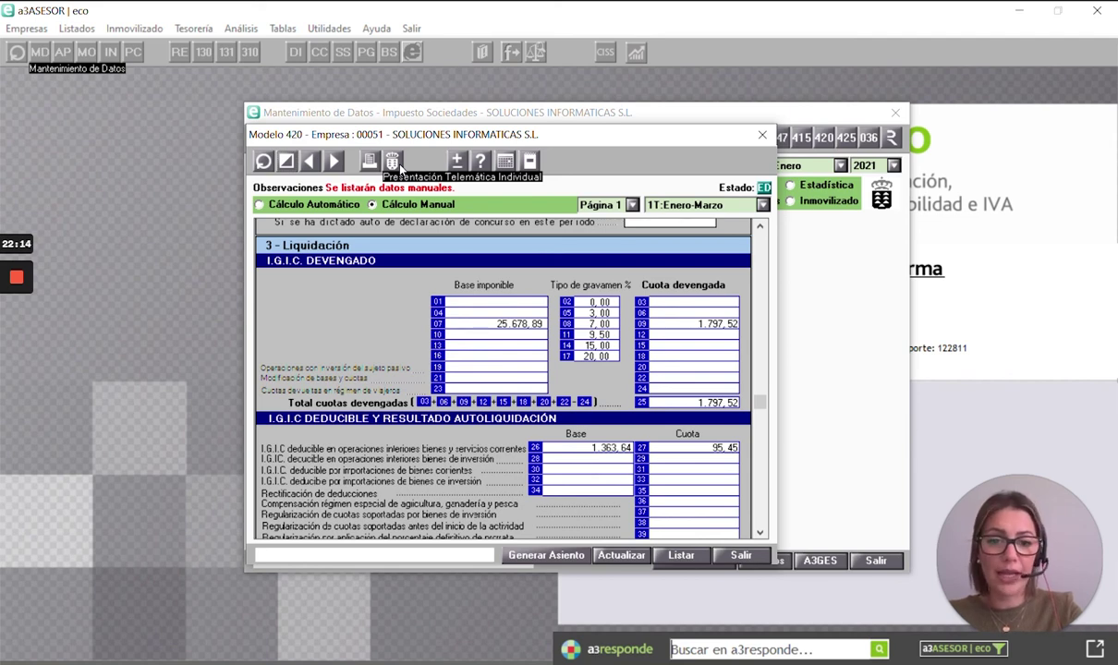
- Close Modelo 420, then check the first-quarter Modelo 115 result of 259,09
click(762, 135)
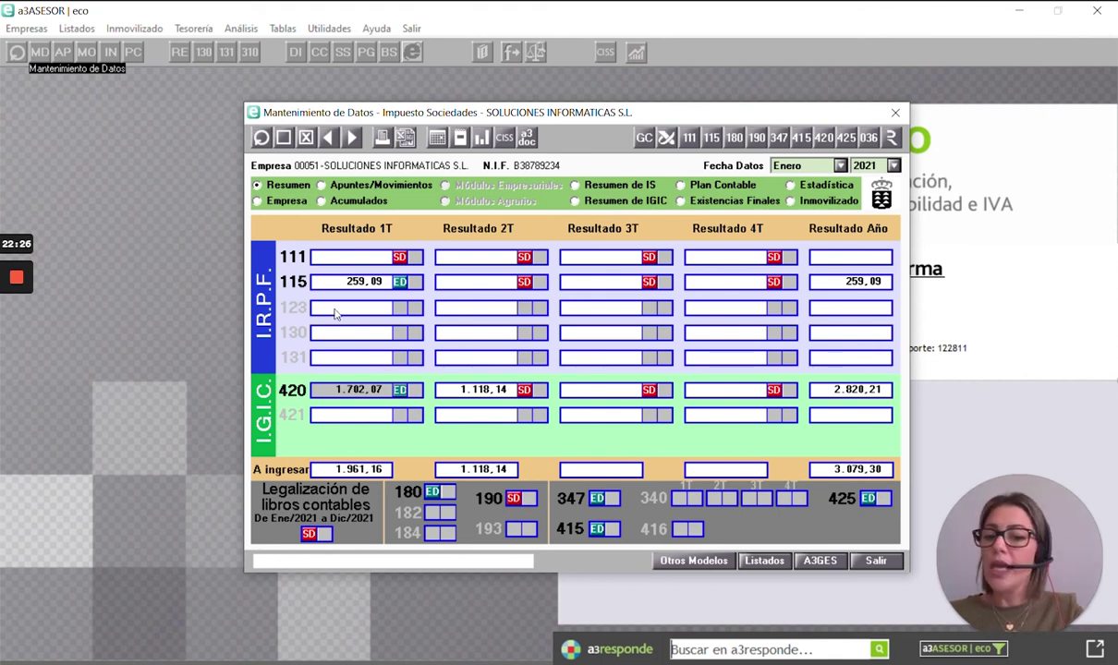
double_click(347, 279)
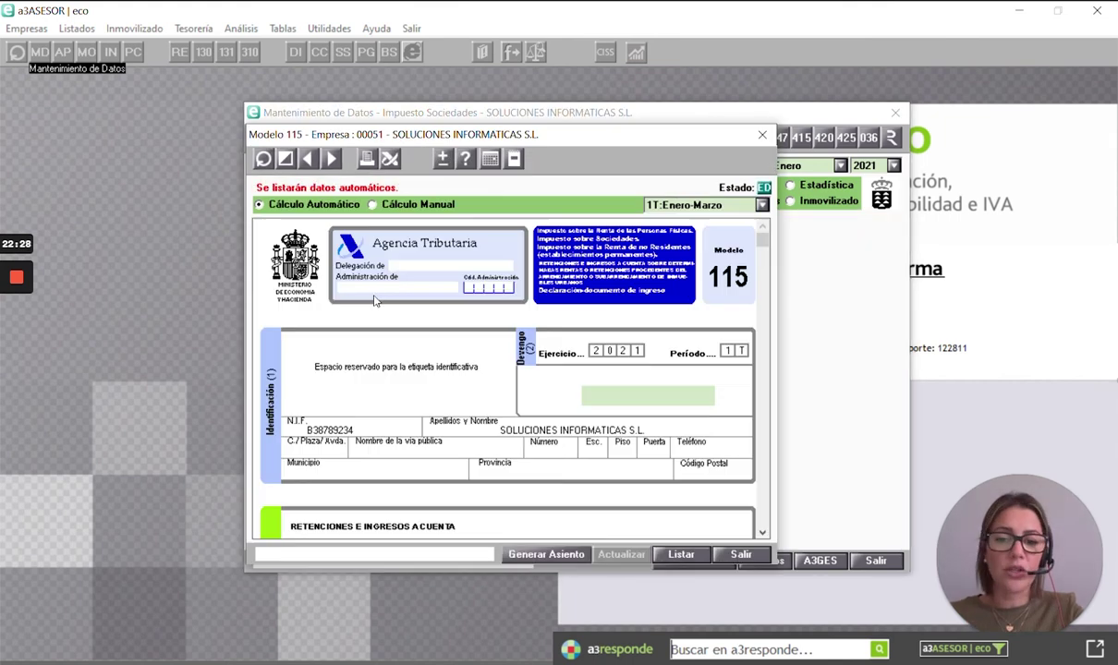
scroll(525, 365, down, 2)
scroll(524, 365, down, 1)
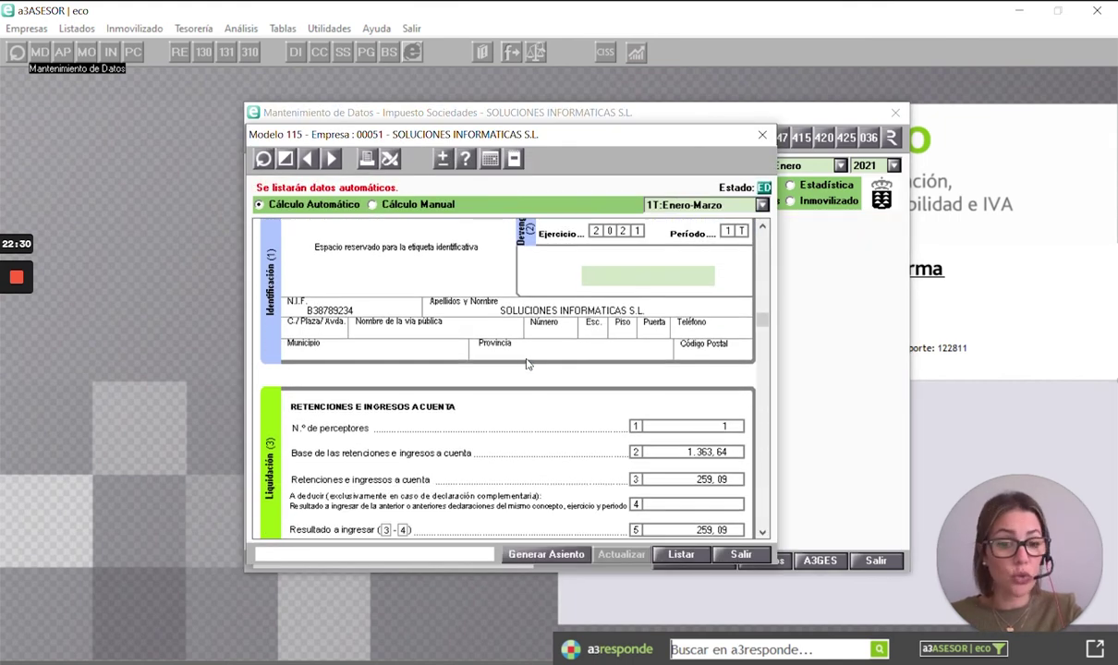
scroll(526, 364, down, 1)
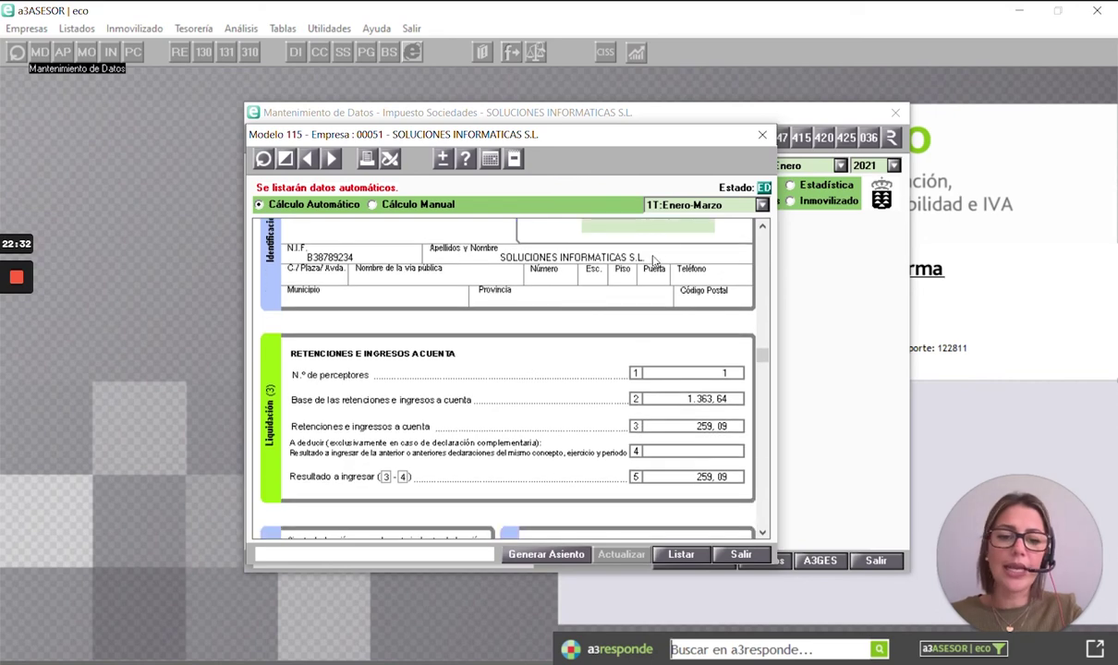
click(762, 135)
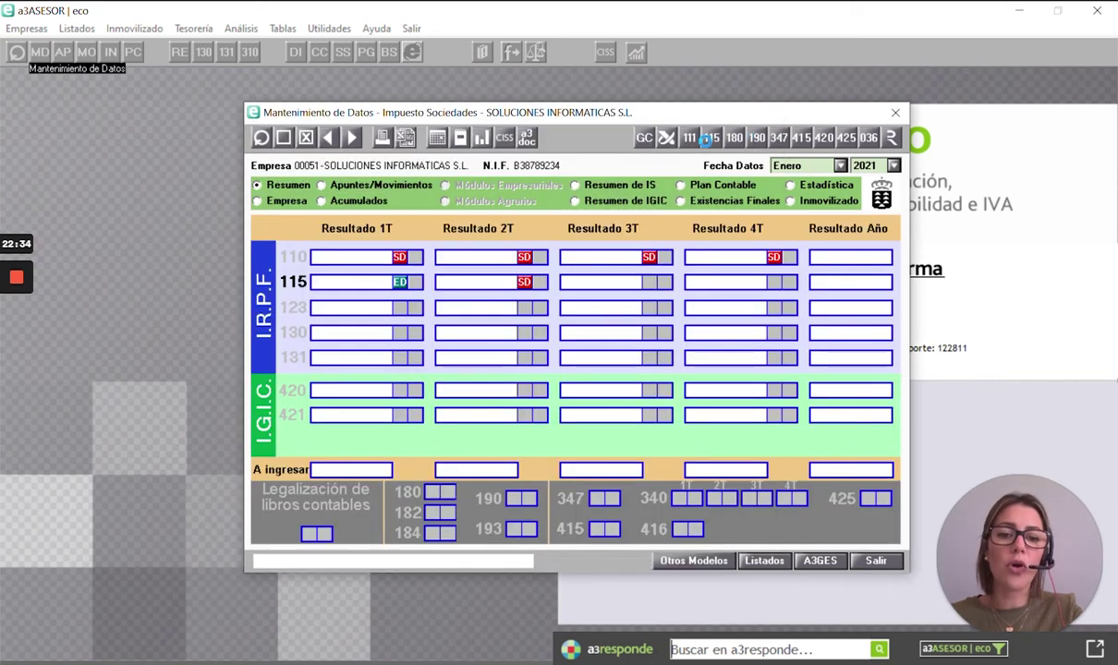
- Check the Modelo 347 B - Ventas detail totalling 44.567,89, then open Listados
click(777, 138)
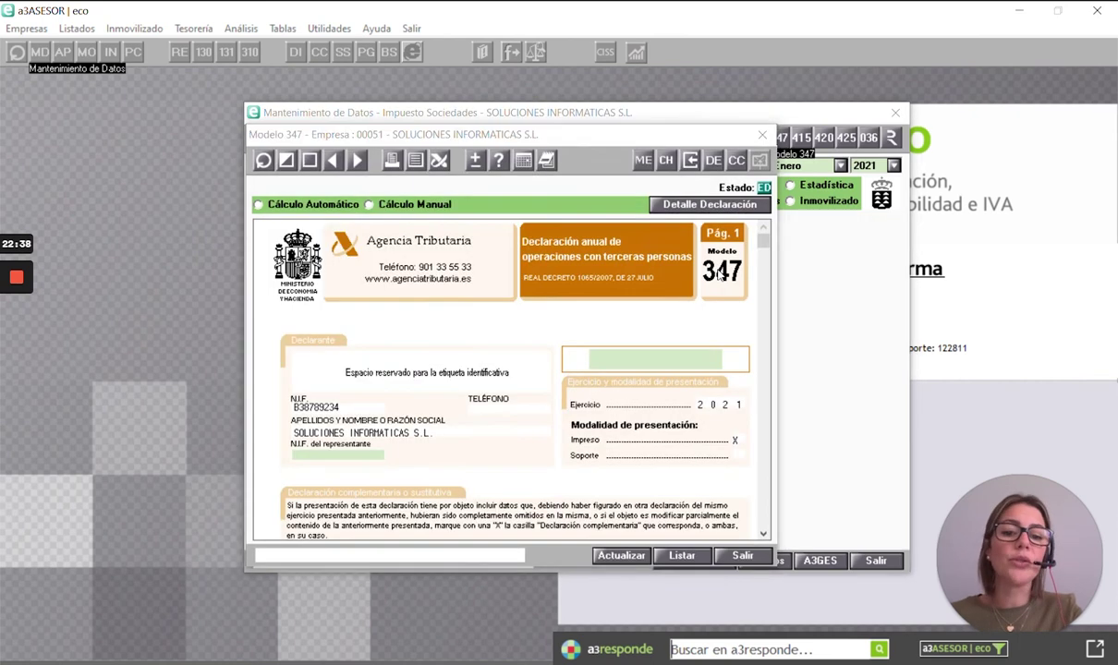
scroll(717, 303, down, 2)
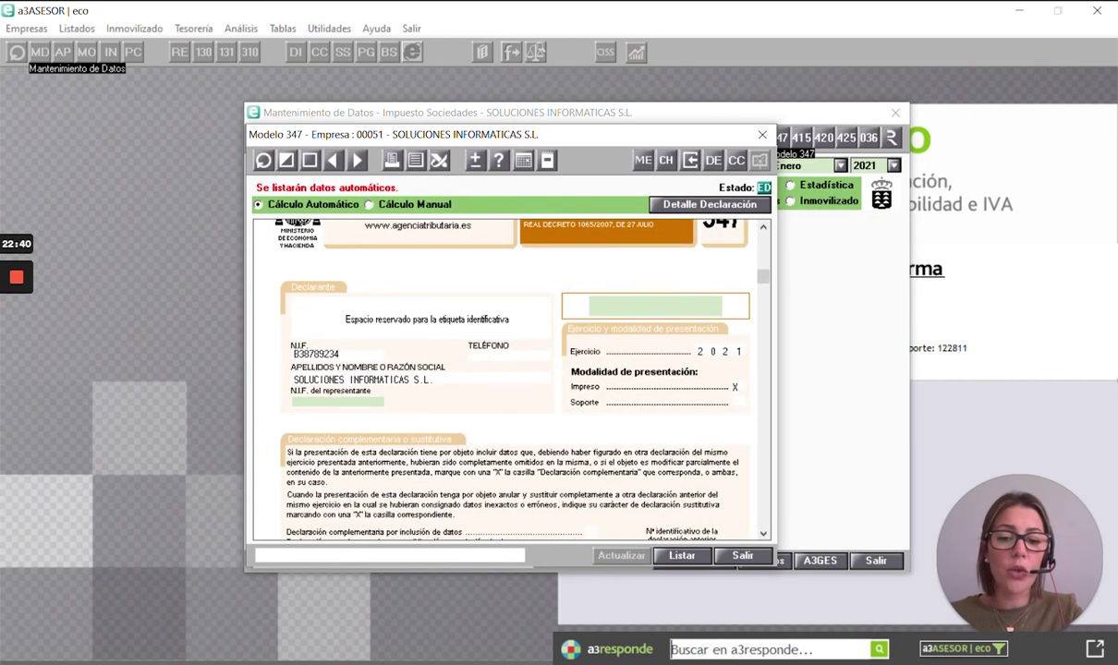
scroll(719, 311, down, 6)
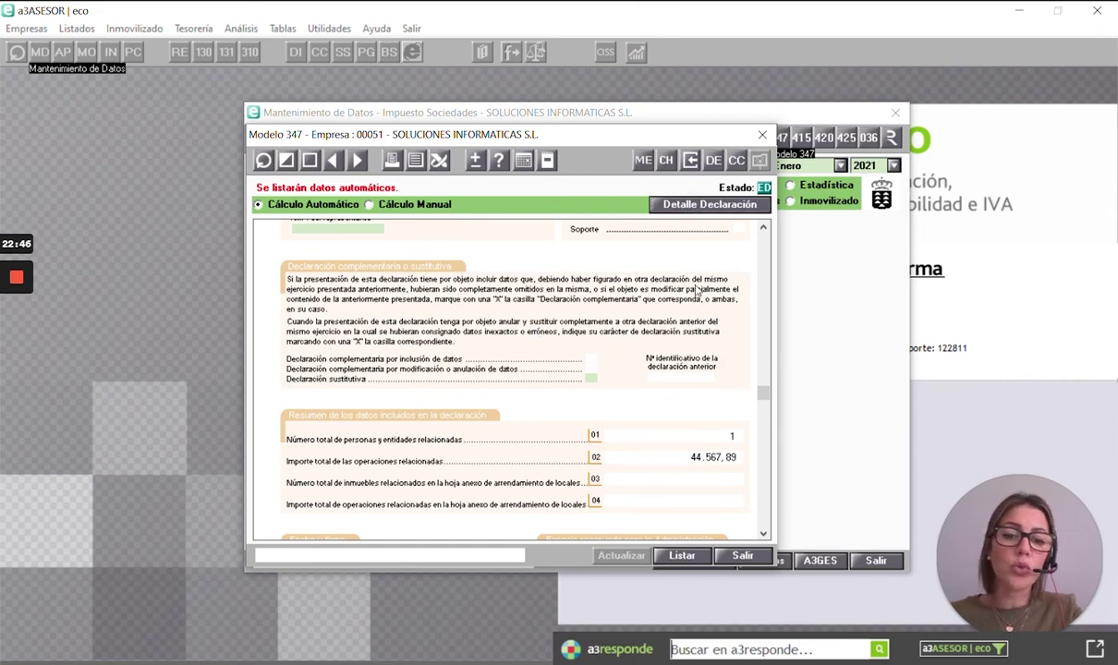
click(781, 210)
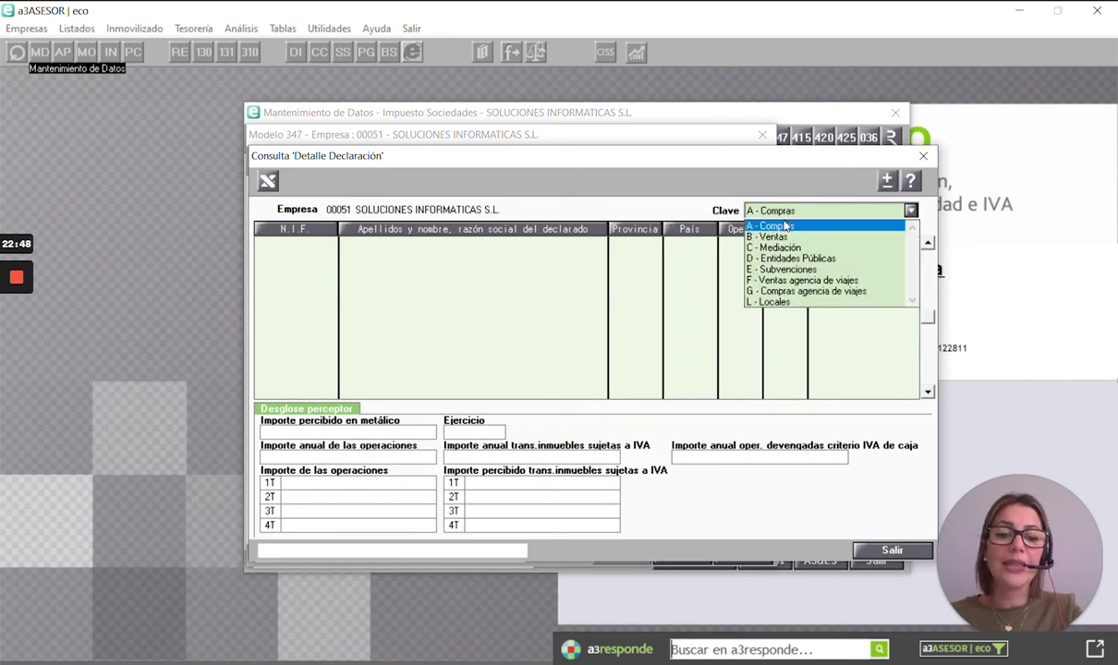
click(776, 236)
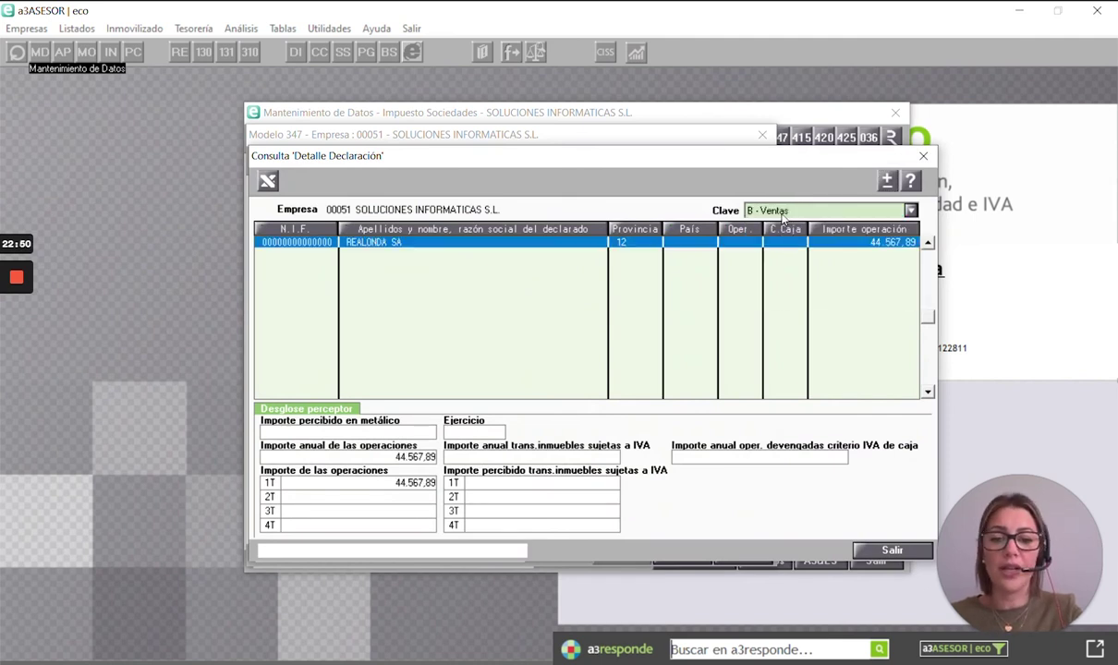
click(782, 212)
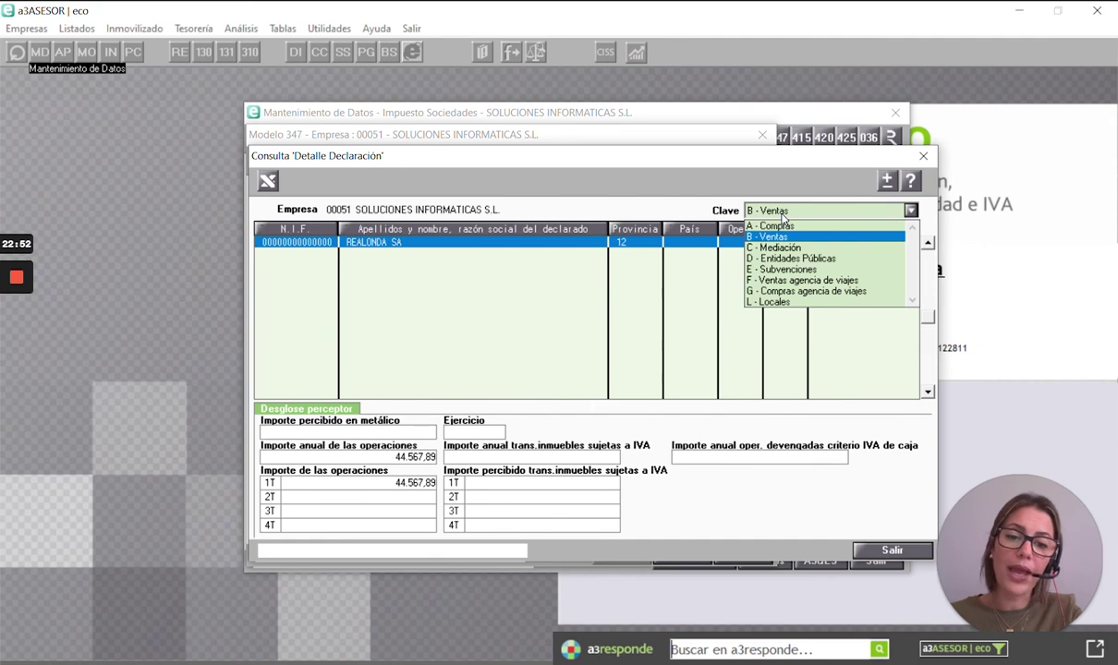
click(781, 214)
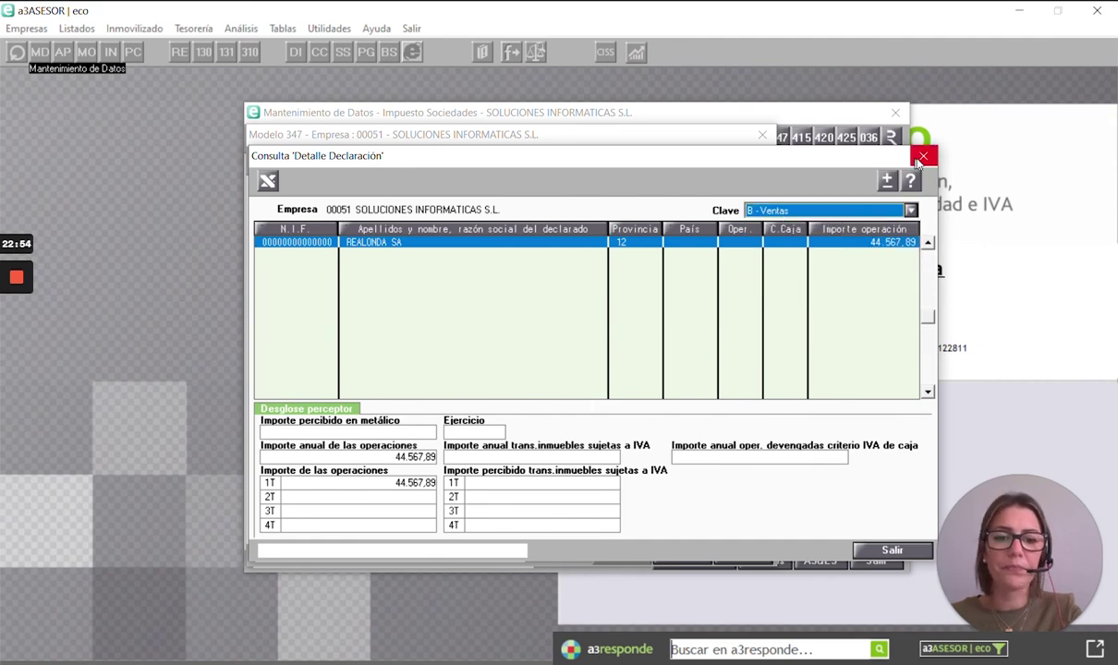
click(923, 156)
click(763, 136)
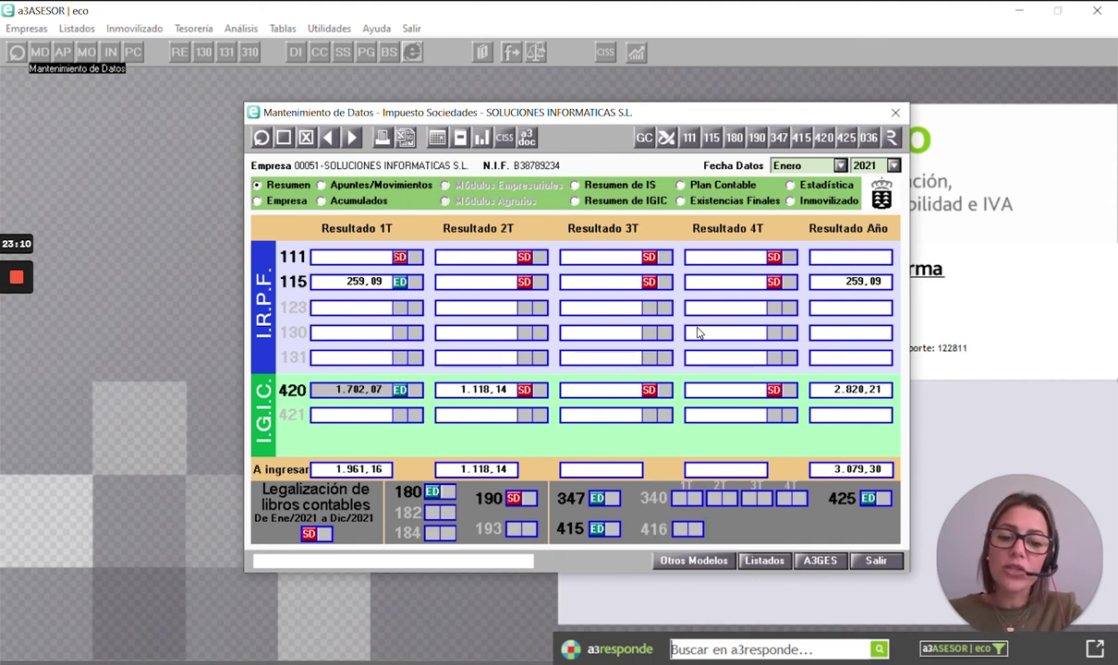
click(764, 560)
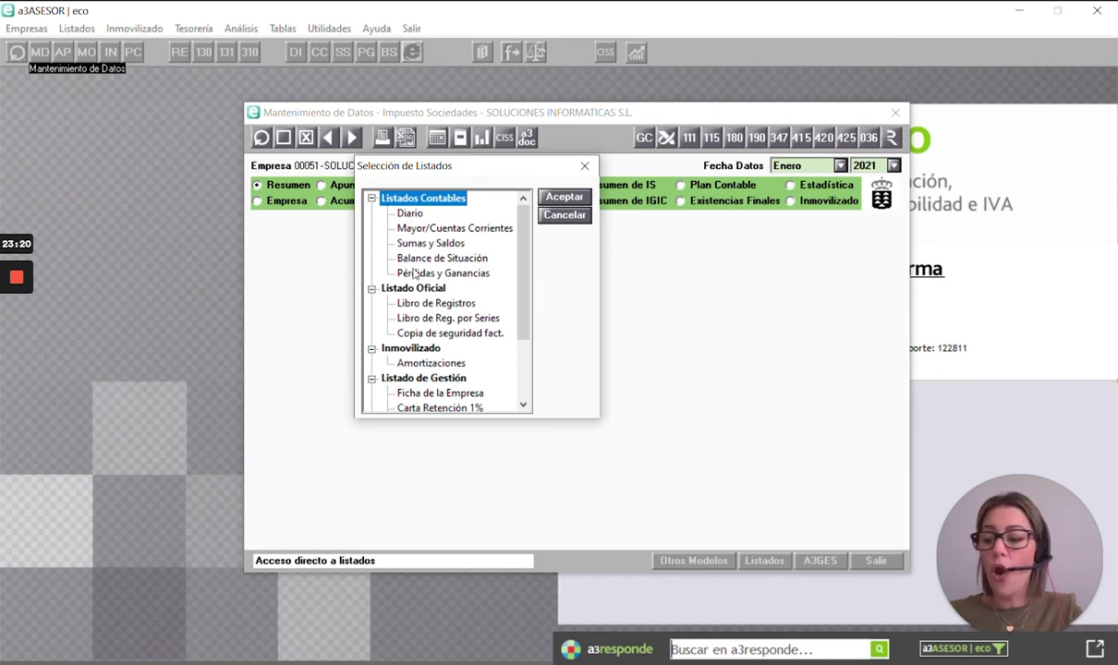
- Choose the Balance de Situación report in Selección de Listados
click(406, 257)
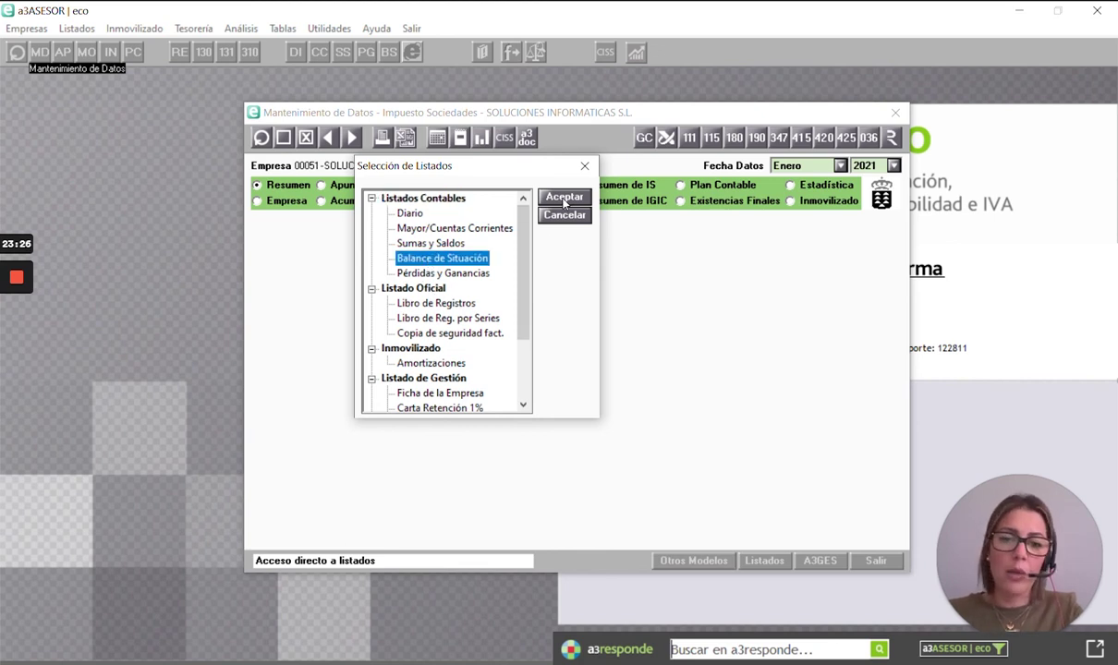
click(564, 200)
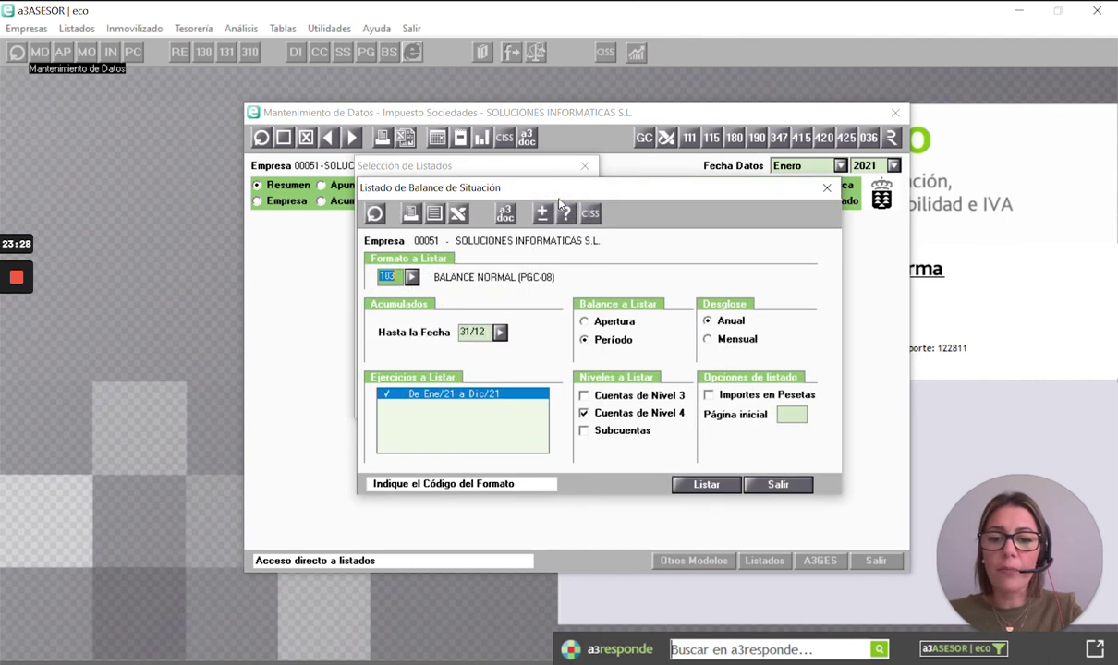
drag(525, 194, 519, 158)
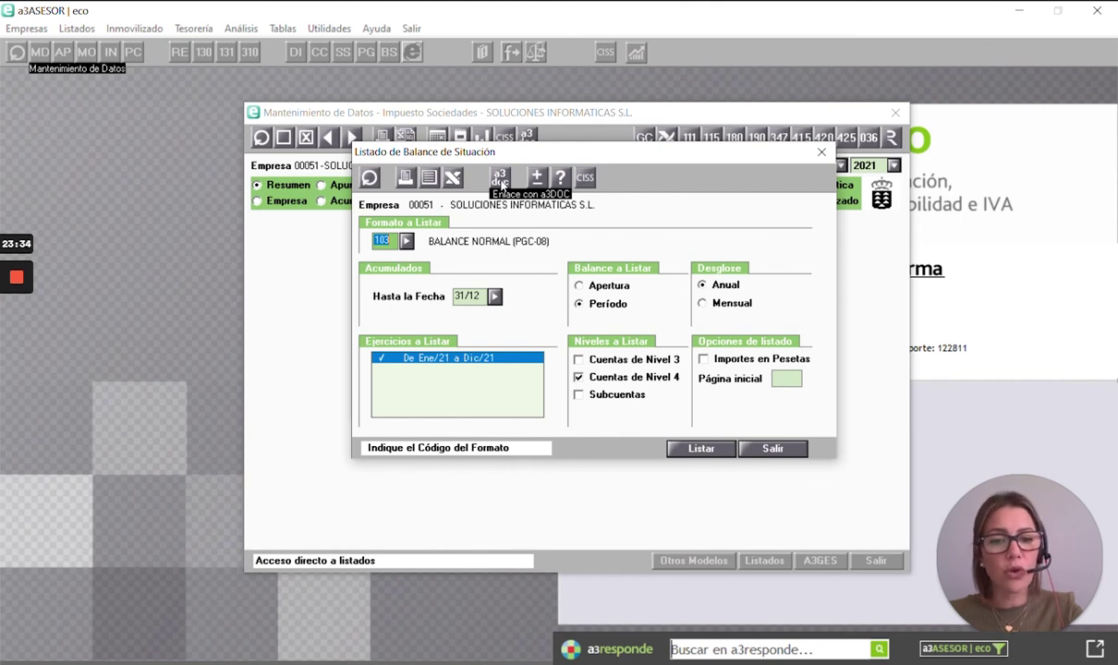
- Try the a3DOC publication with PDF output format, then cancel it
click(501, 181)
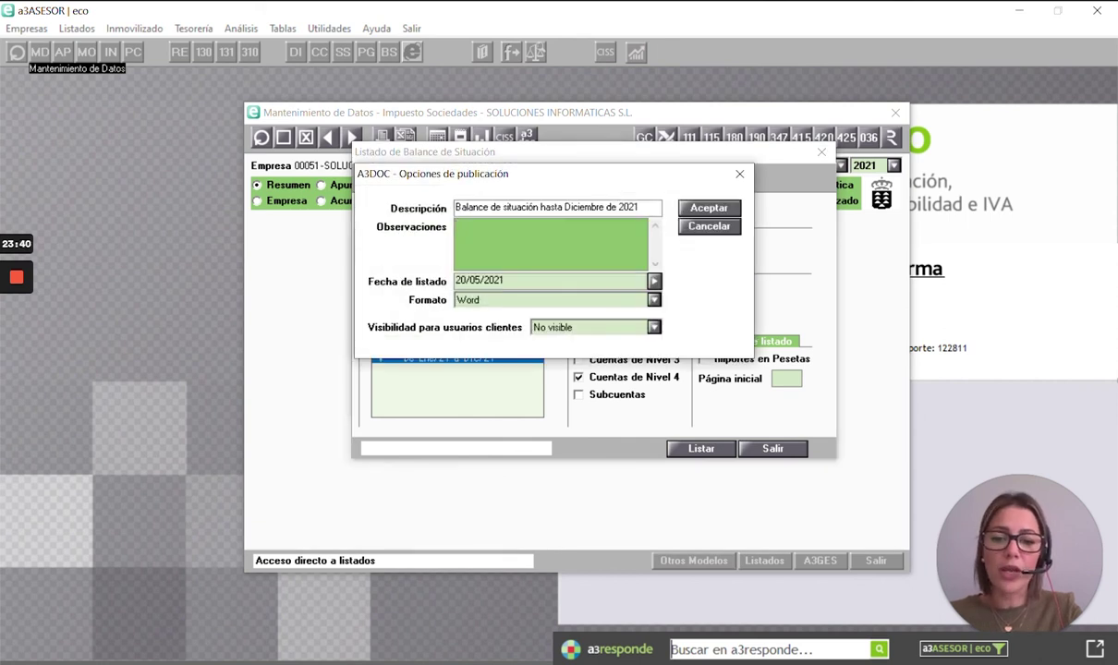
click(480, 300)
click(485, 325)
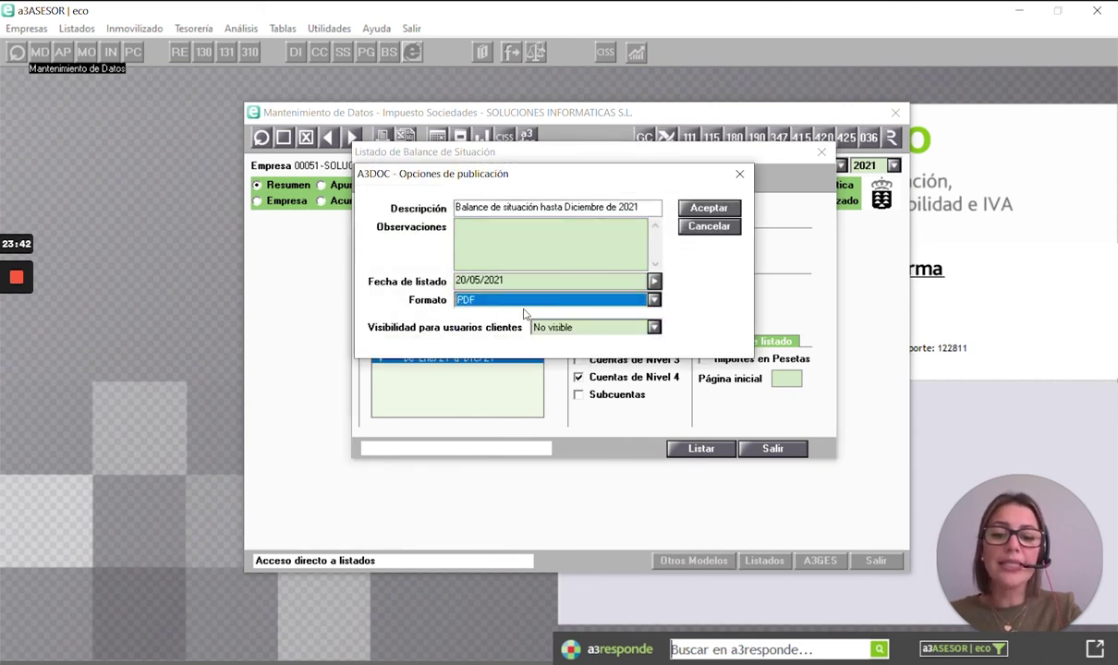
click(722, 231)
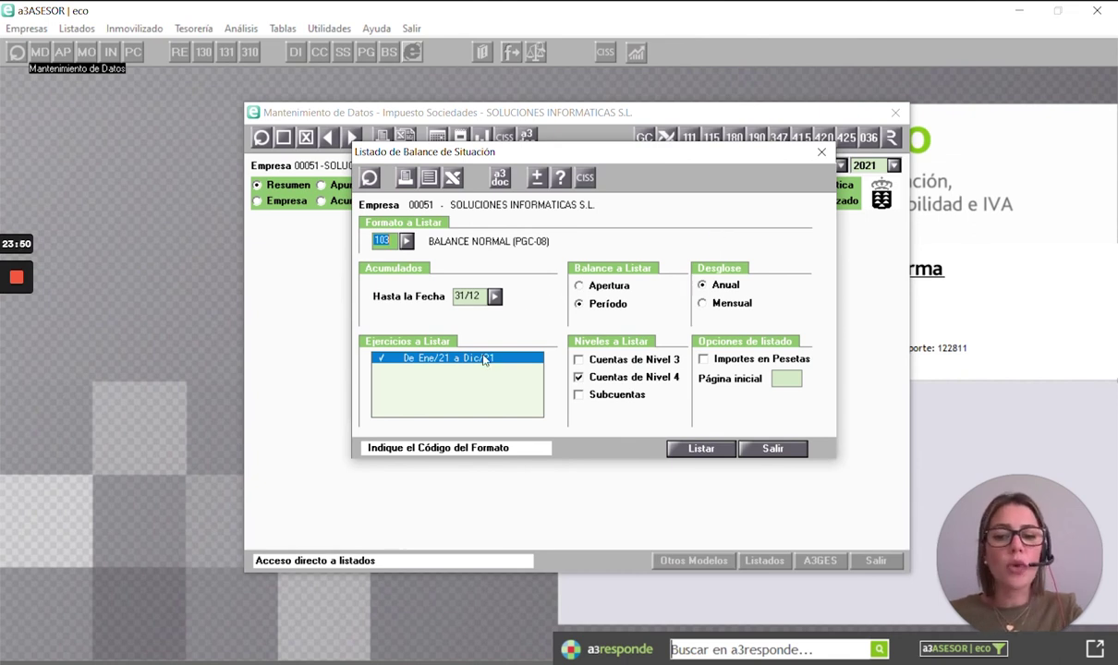
- Preview the balance sheet report, close it without exporting, and send the listing to Excel
click(406, 177)
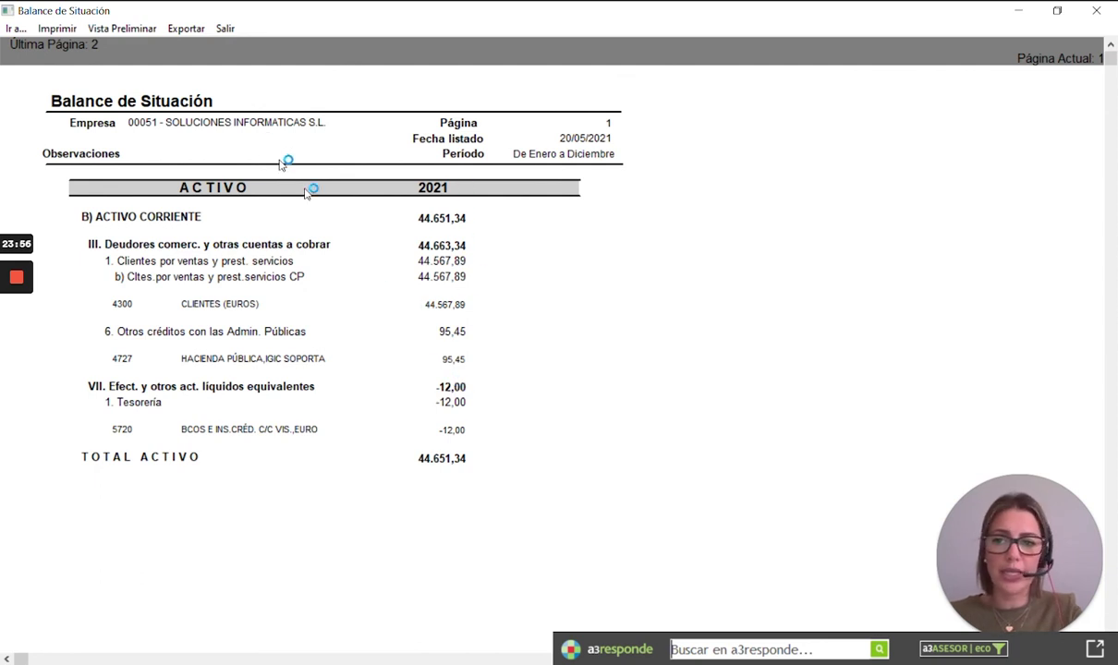
click(188, 31)
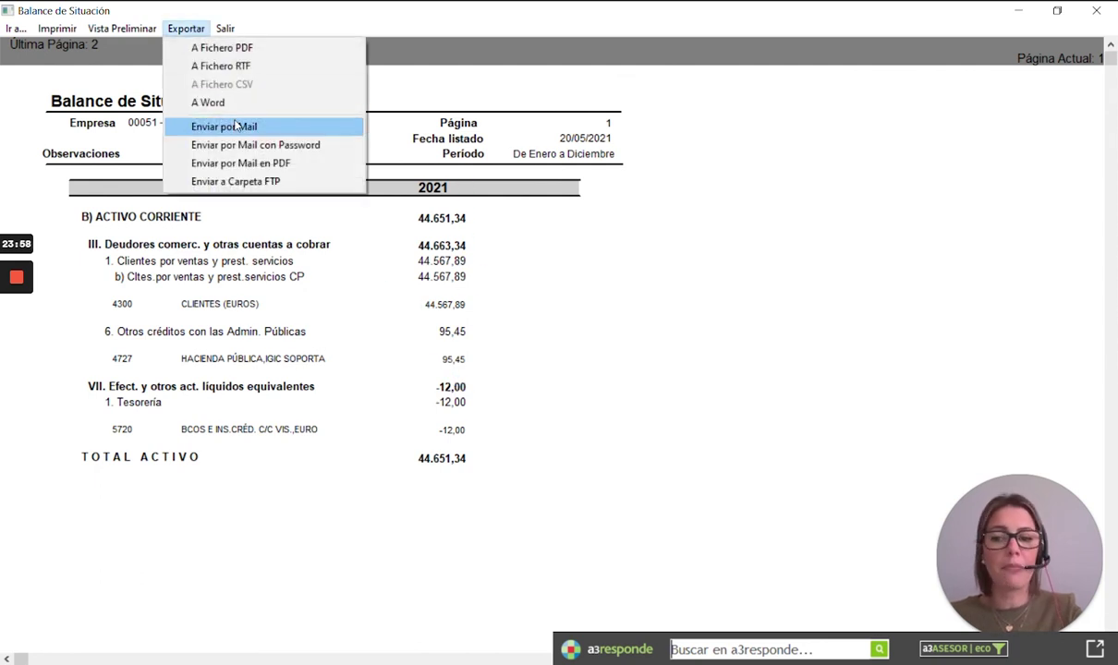
click(1094, 13)
click(1094, 13)
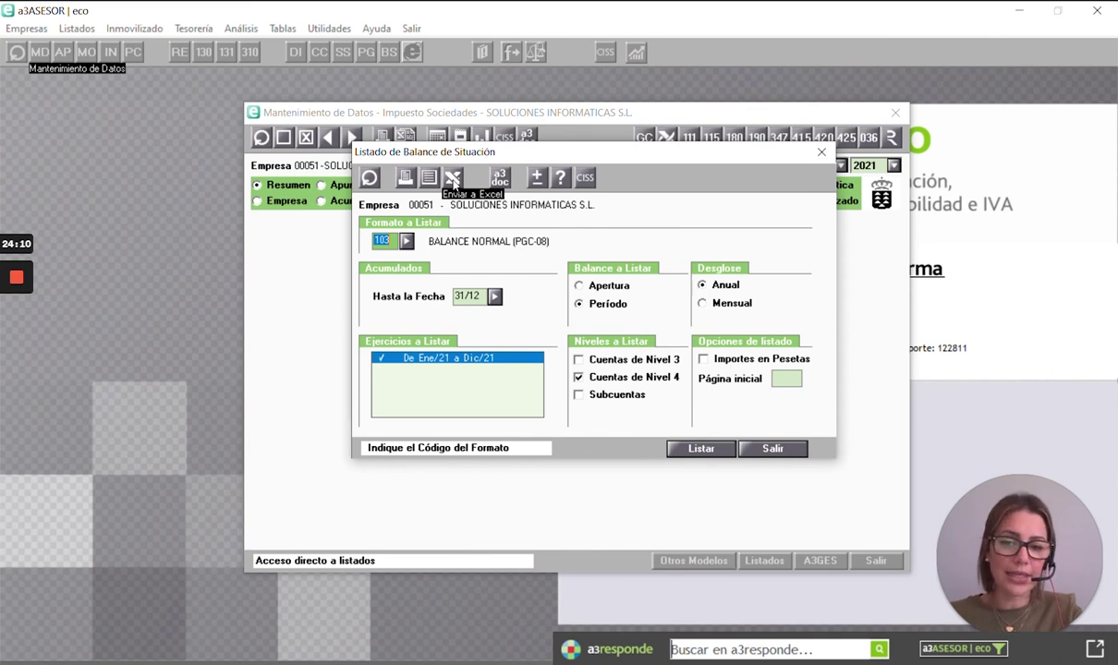
click(453, 183)
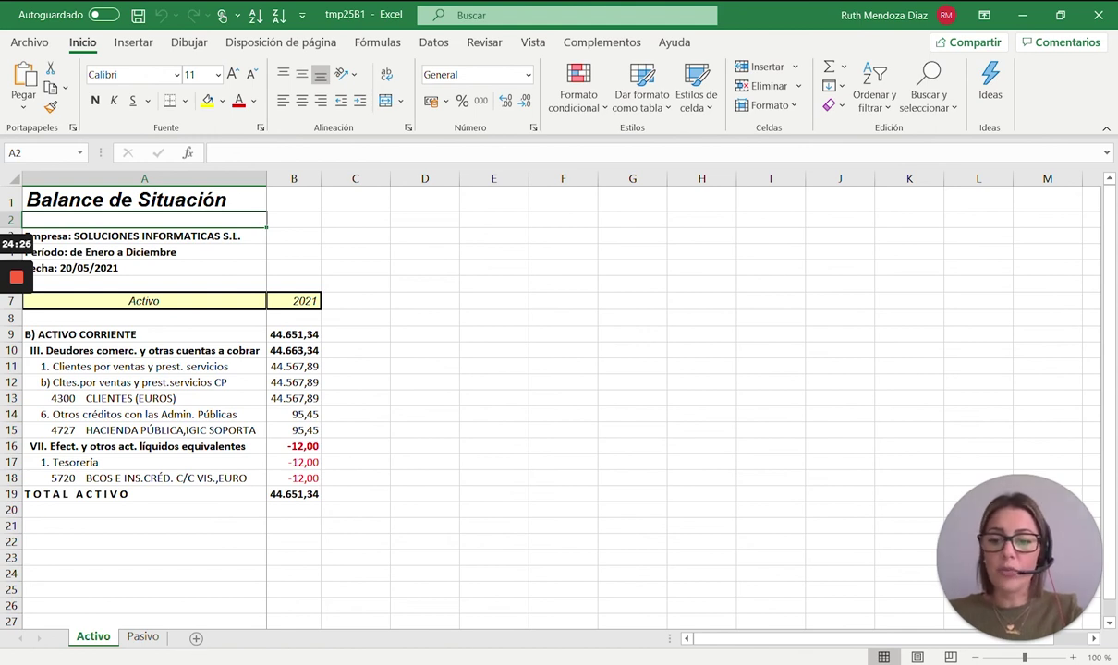
- Inspect cells B11 and B12 on the Pasivo sheet, then close Excel without saving
click(142, 636)
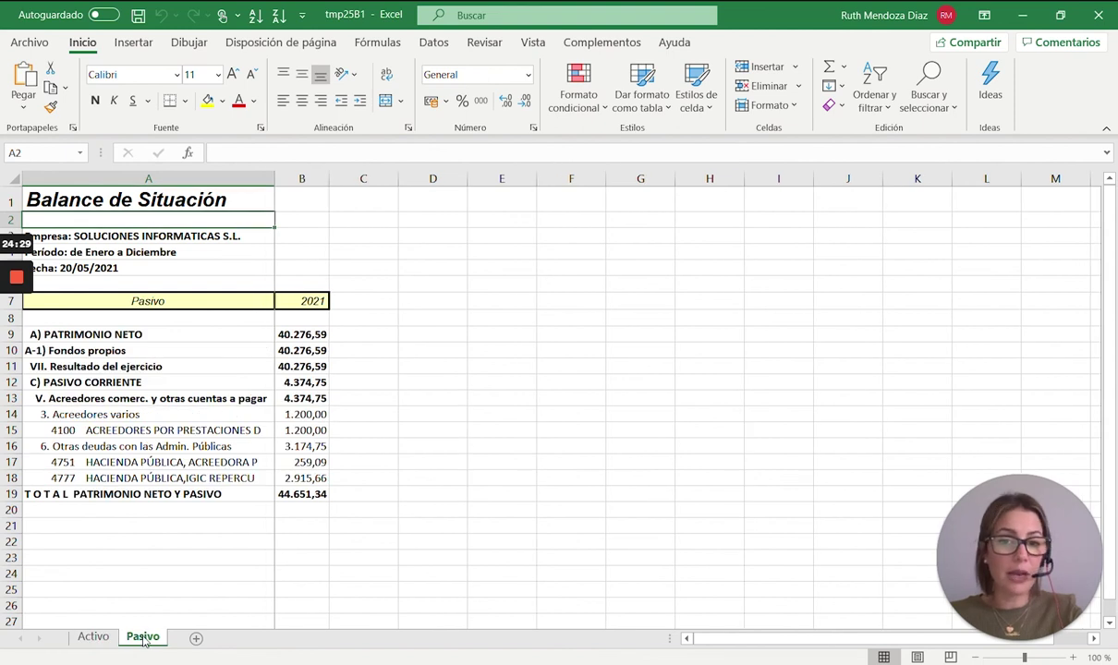
click(302, 366)
click(301, 382)
drag(250, 153, 215, 154)
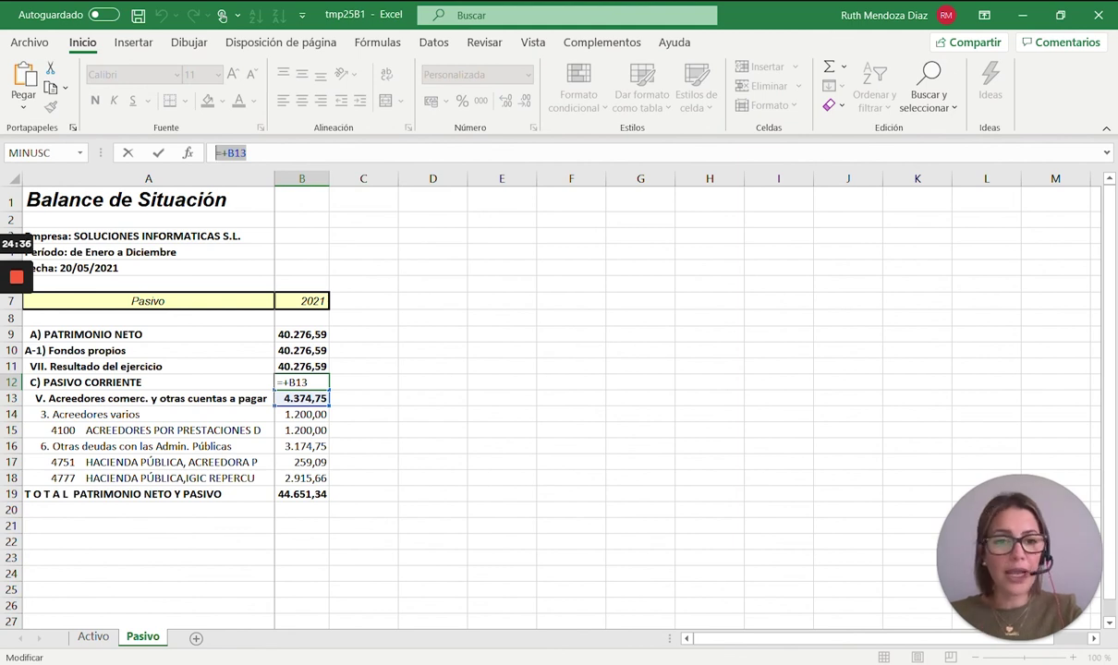
click(1098, 15)
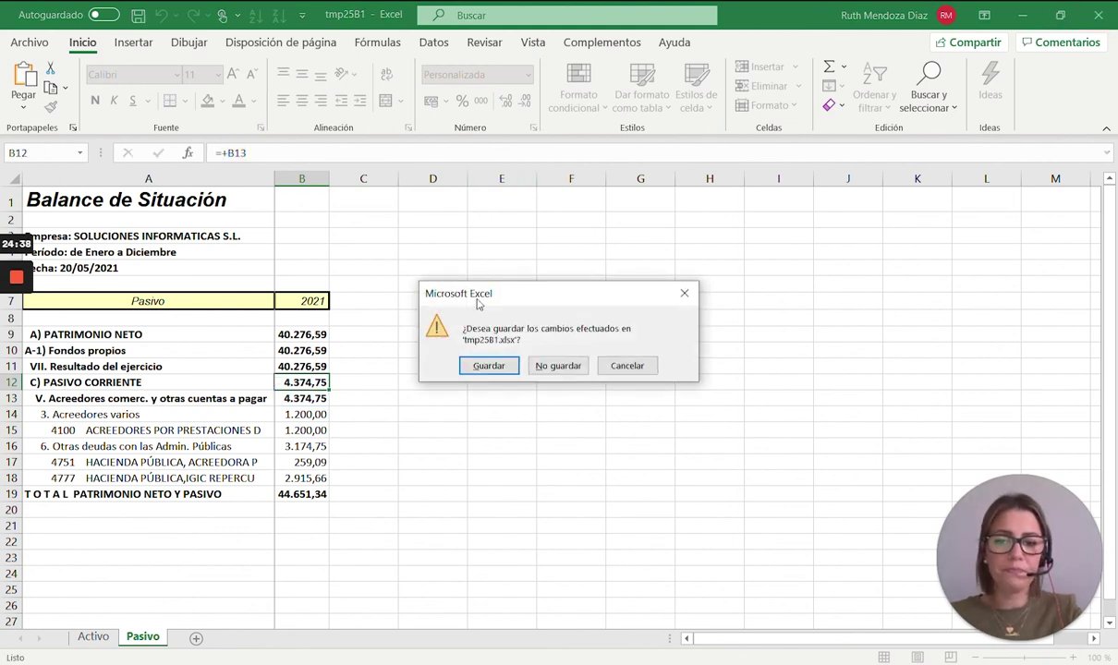
click(557, 366)
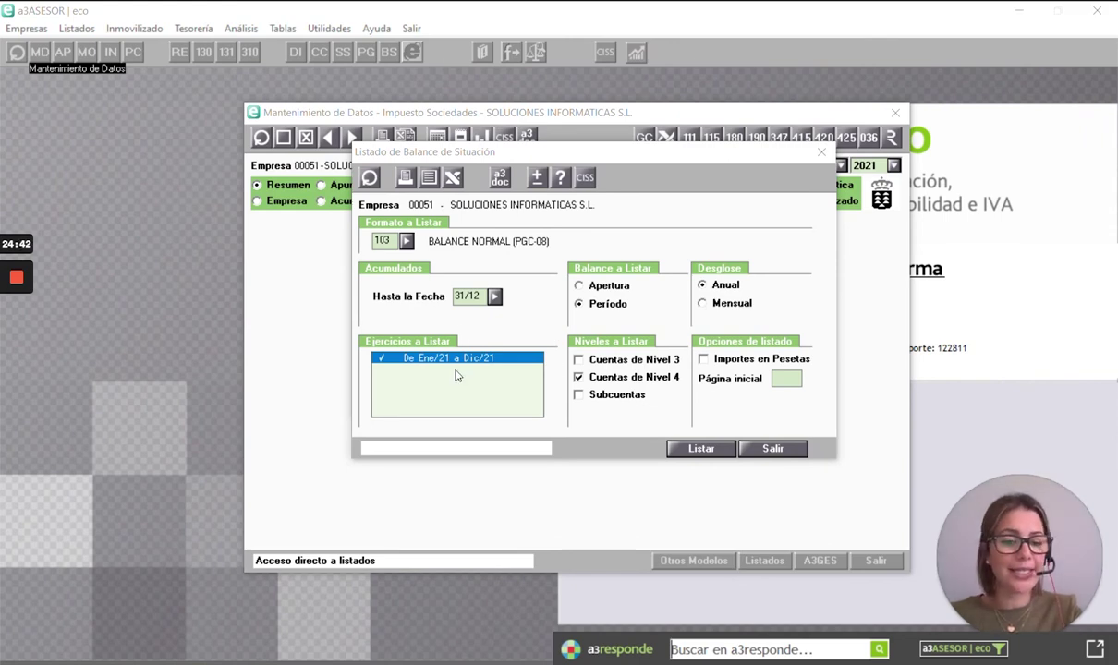
- Load company 10049 LINK SOLUCIONES INFORMATICAS with its 2021 fiscal year
click(371, 179)
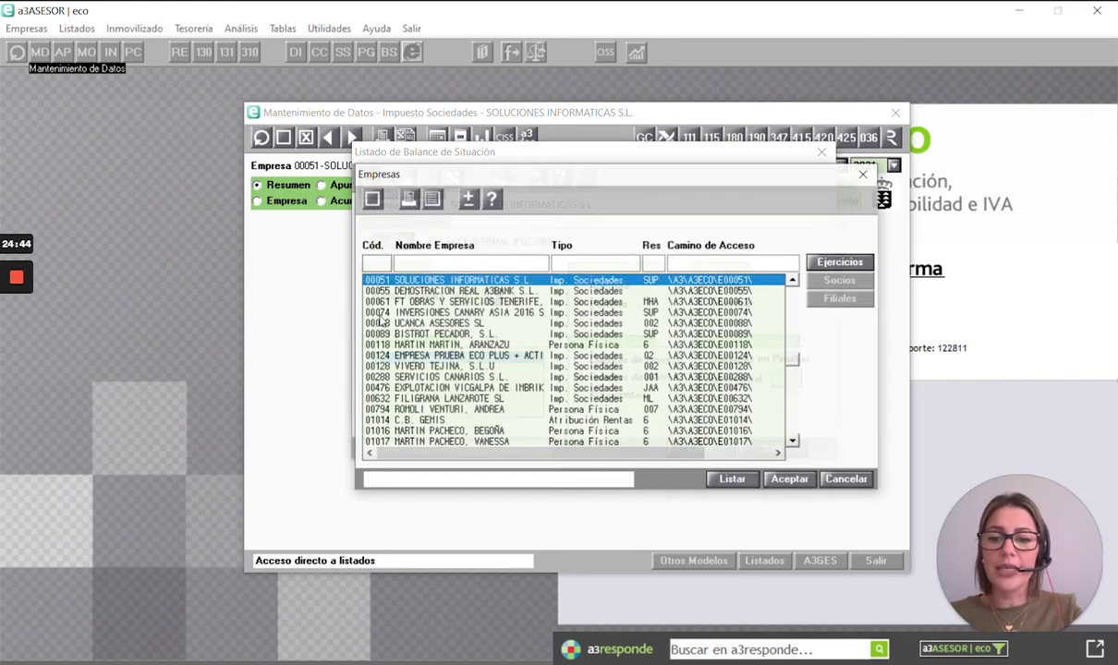
click(429, 268)
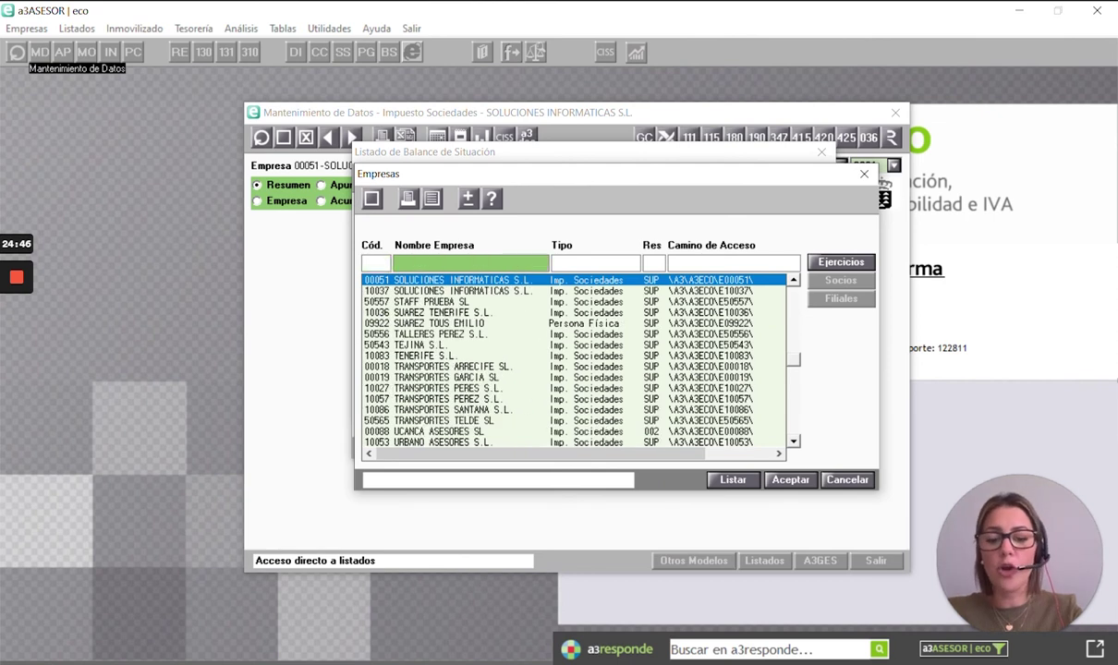
text(LINK SOLUCIO)
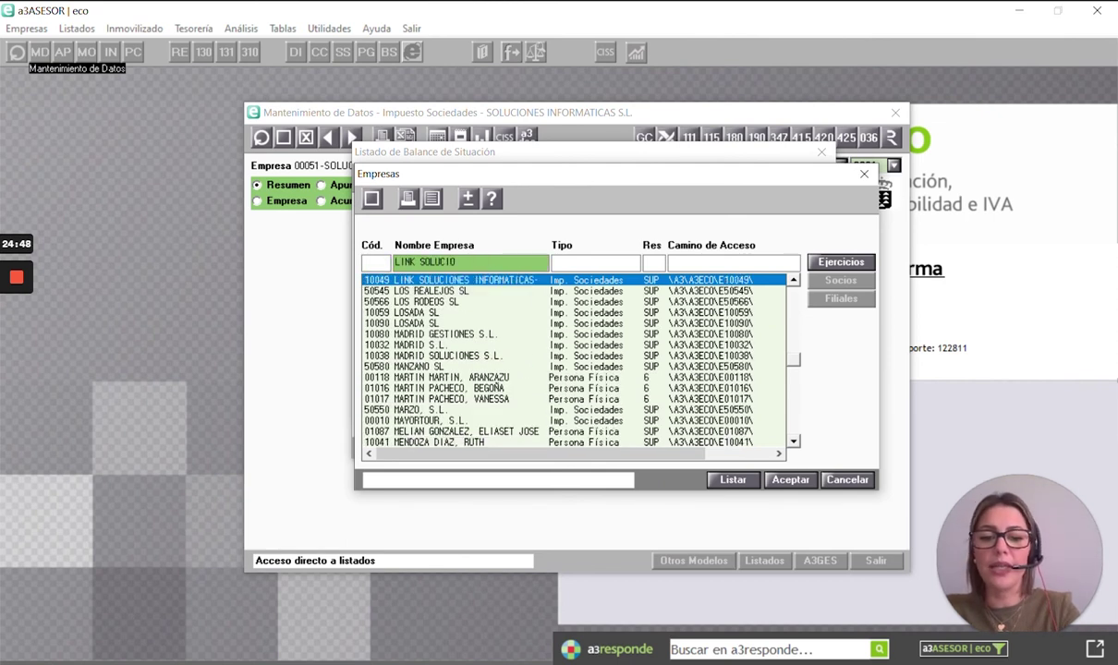
click(829, 263)
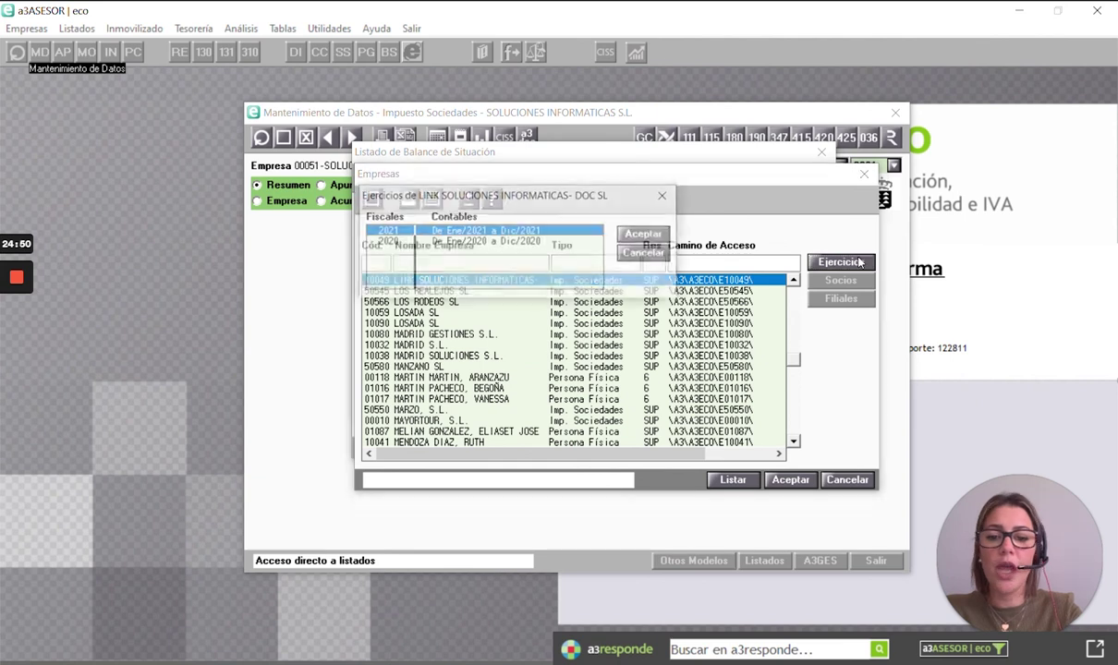
click(637, 235)
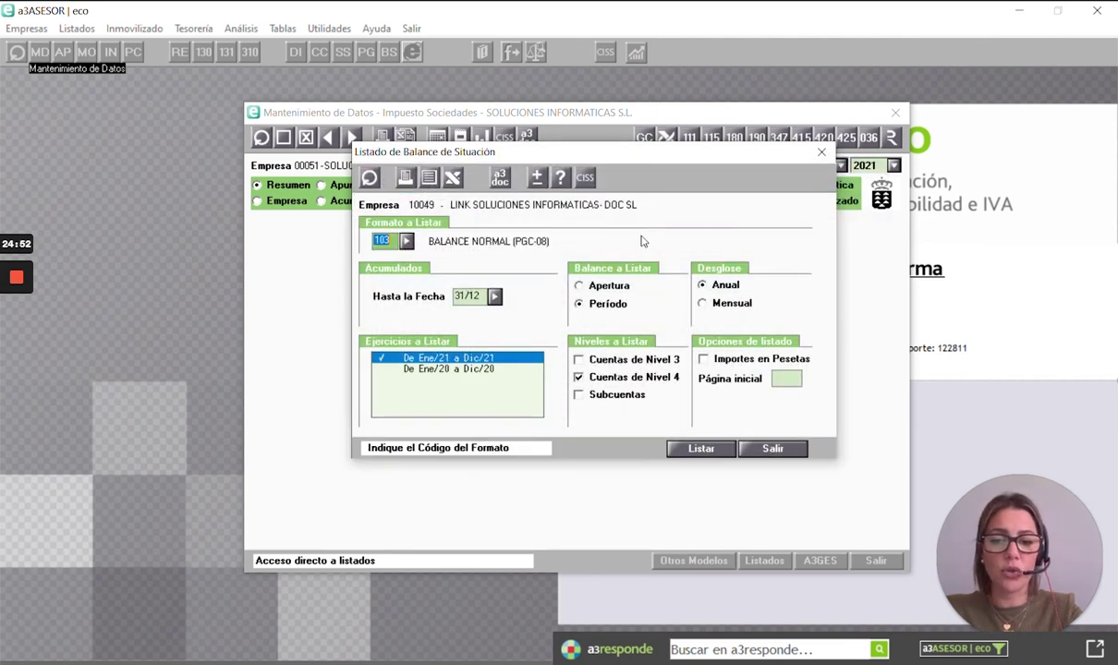
- Preview the balance sheet including Ene/20–Dic/20 comparison, then close the preview and listing
click(386, 383)
click(409, 370)
click(406, 178)
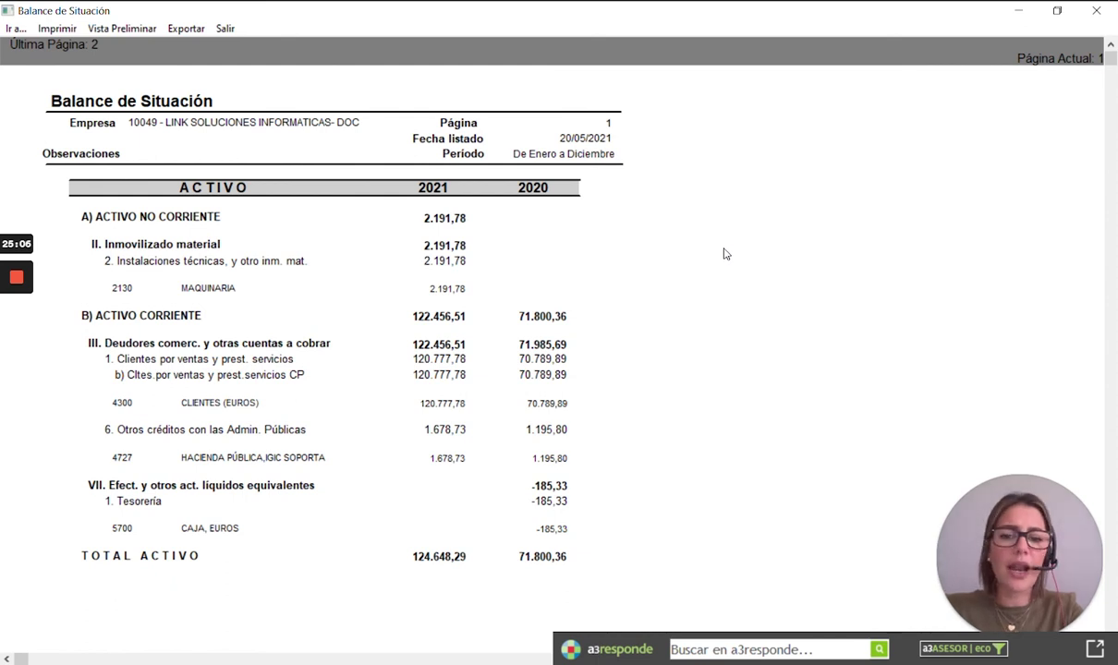
click(1096, 10)
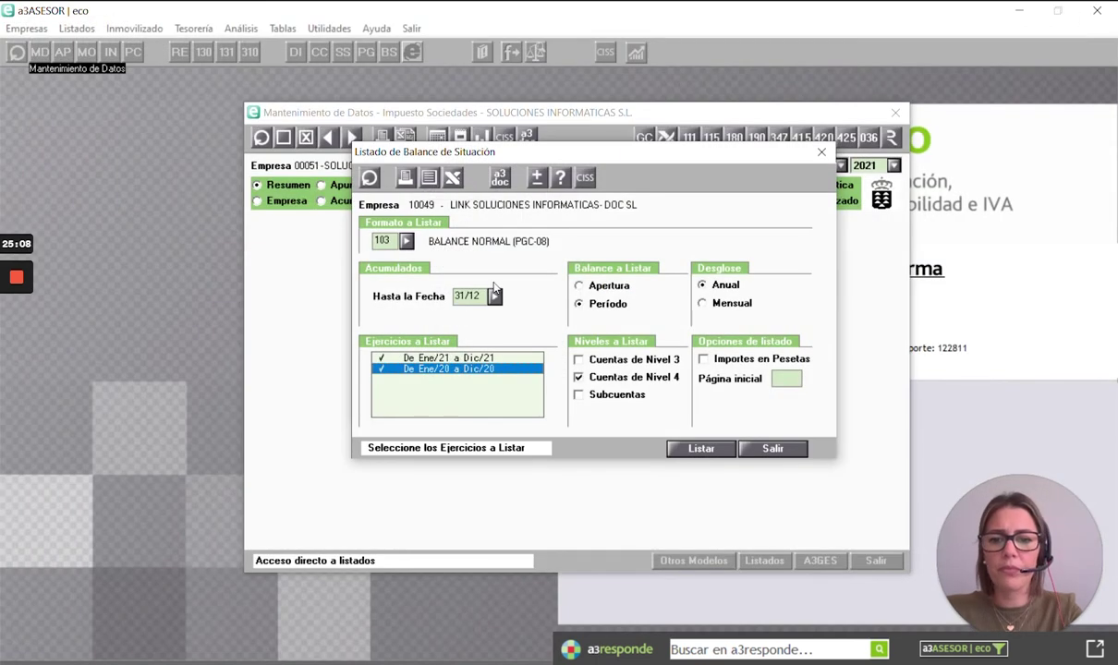
click(819, 155)
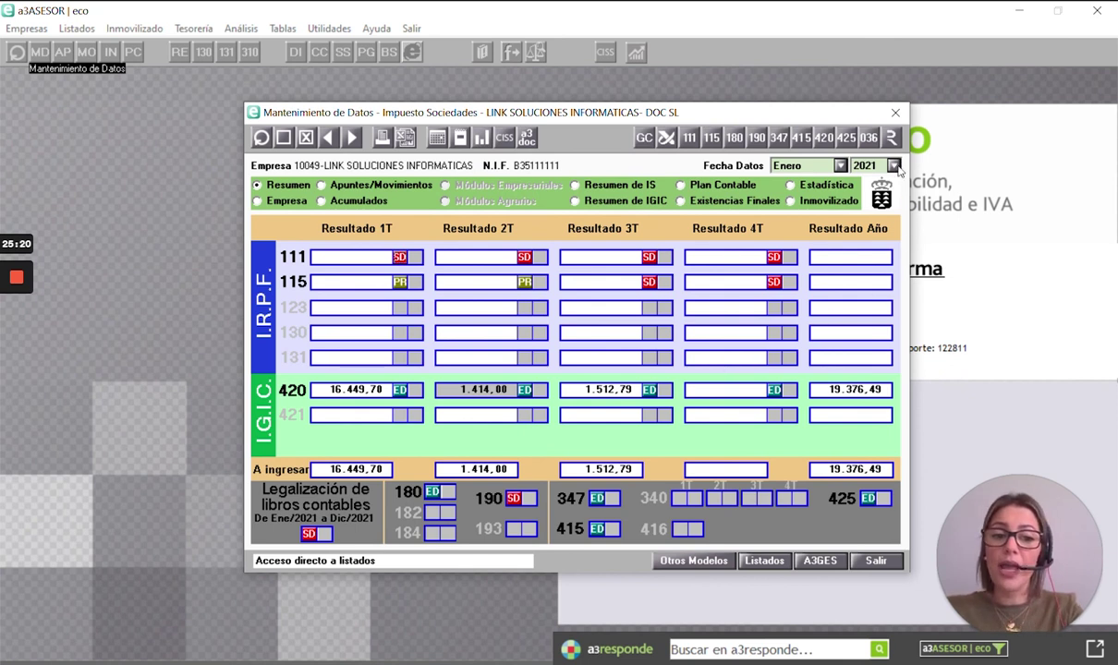
- Set book legalization to include opening and closing balances, excluding the A3SOC Memoria, and generate
click(890, 138)
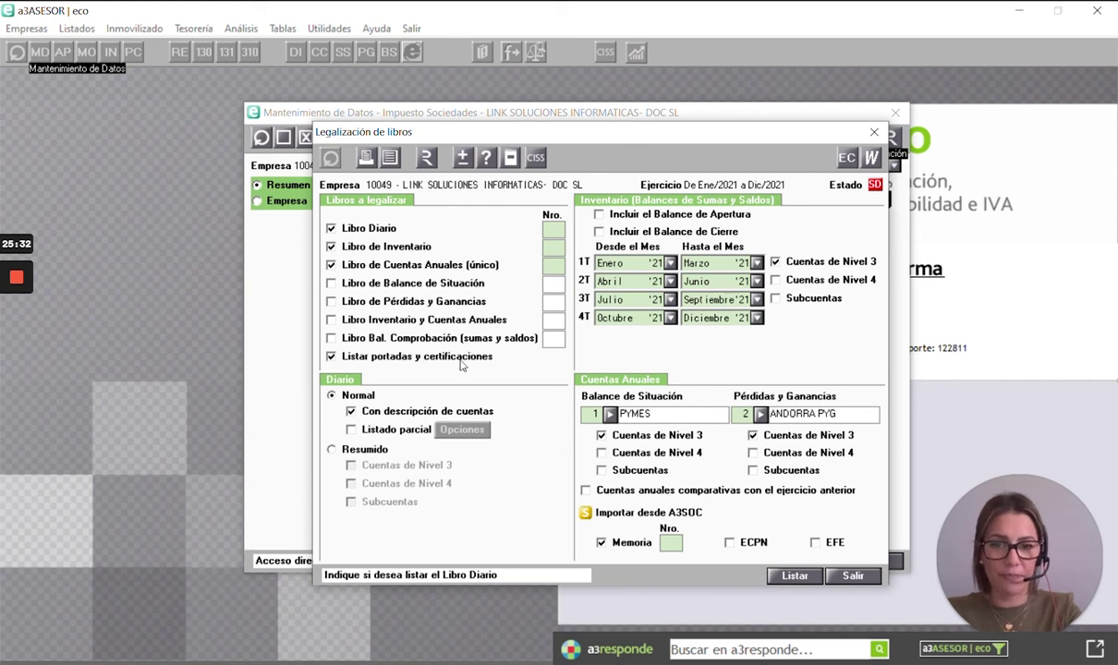
click(598, 213)
click(597, 231)
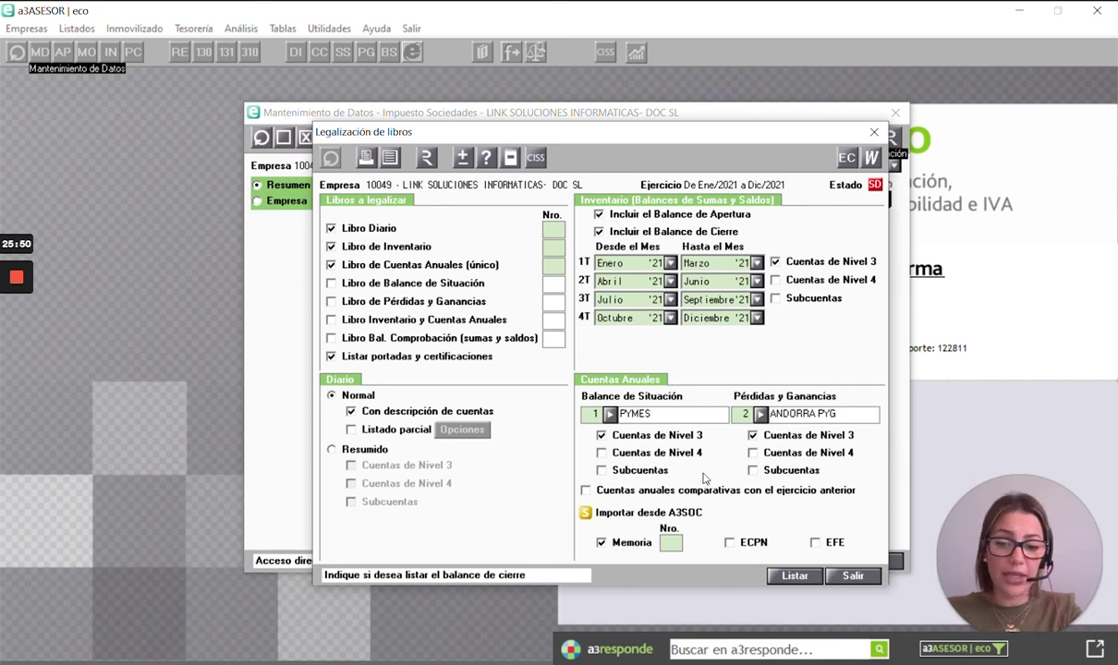
click(601, 543)
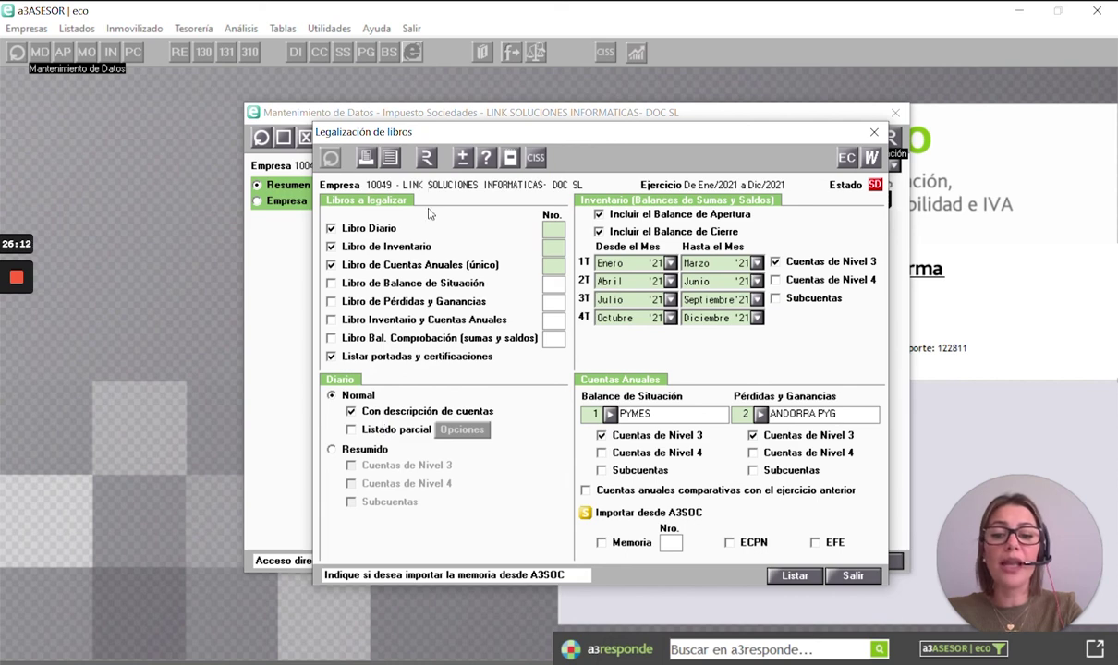
click(429, 163)
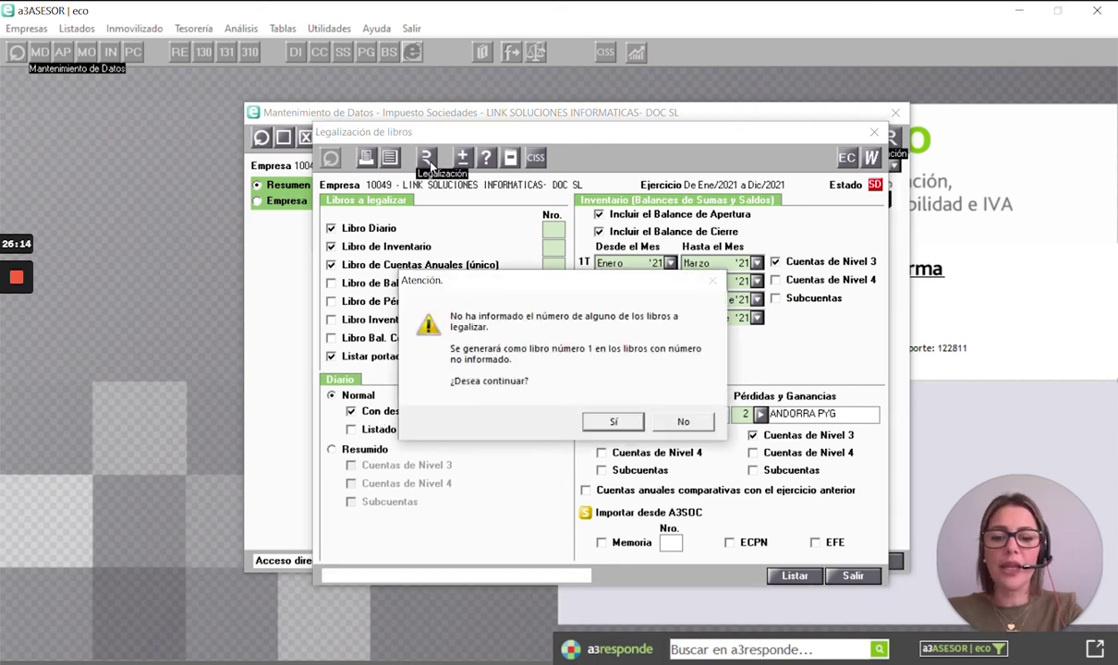
- Continue without numbering the books, review the Legalia request form, then cancel and exit
click(602, 422)
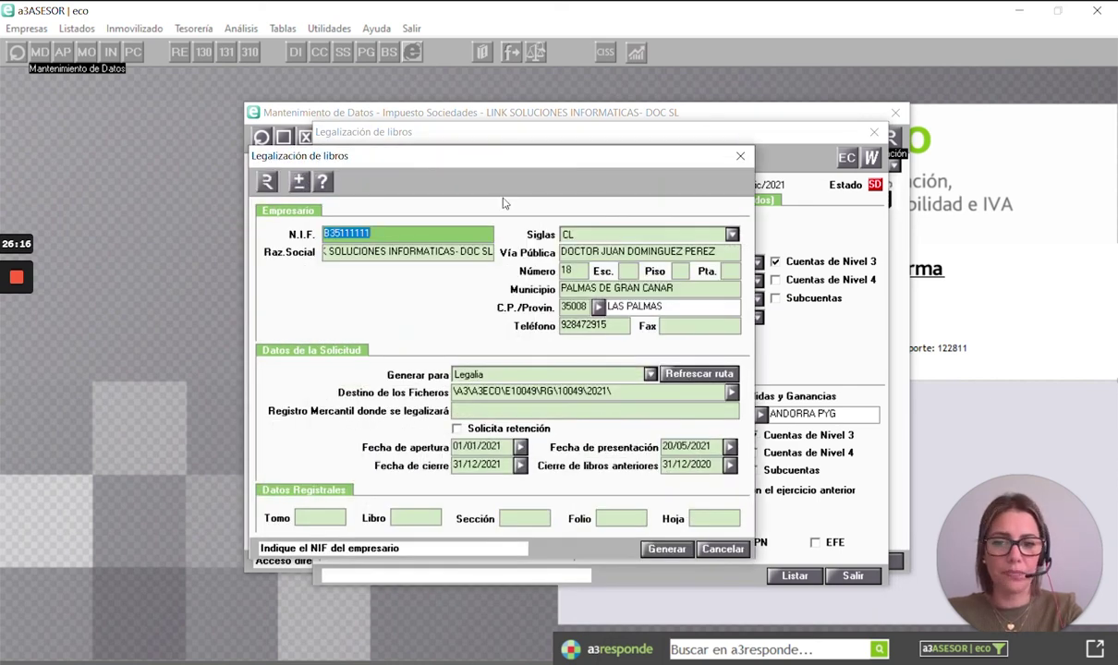
drag(484, 154, 583, 151)
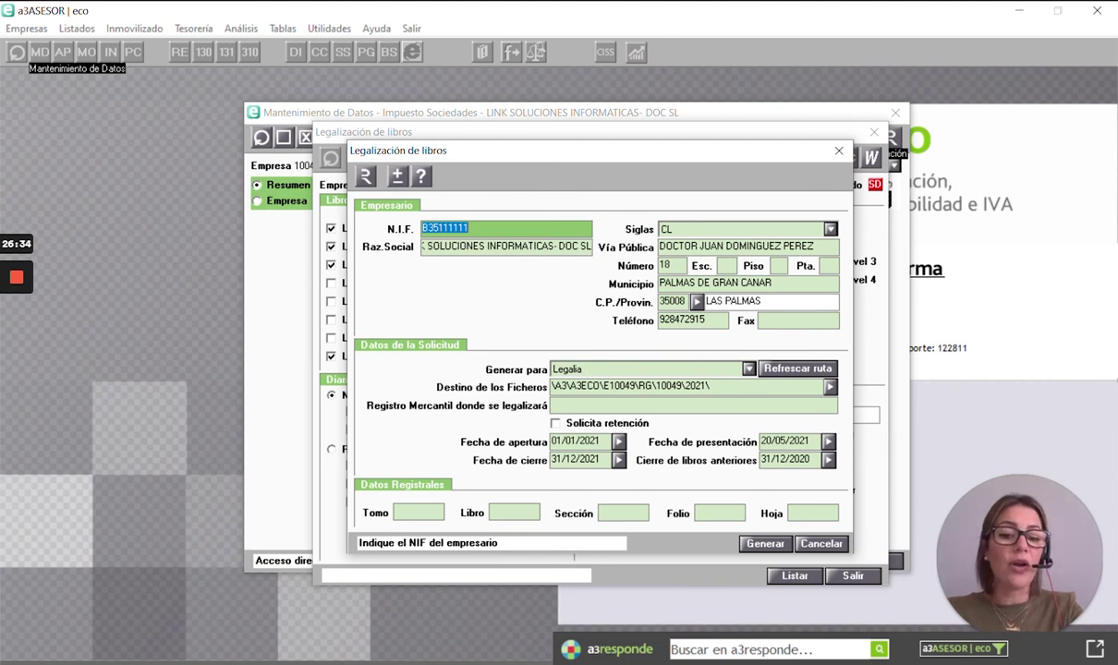
drag(502, 150, 600, 133)
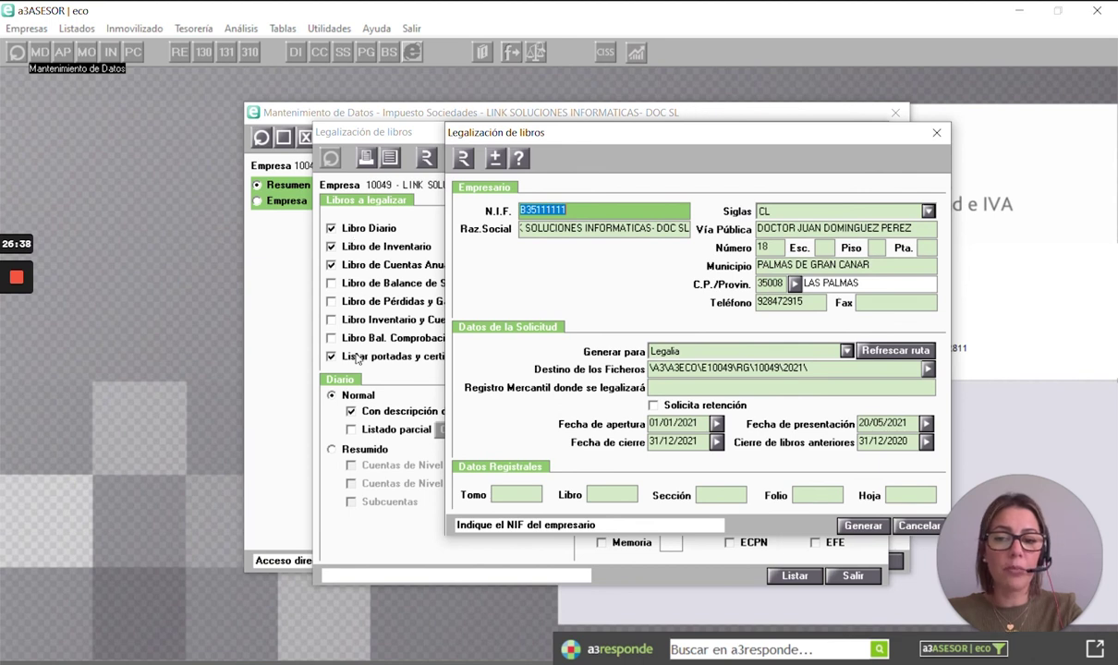
drag(542, 134, 466, 130)
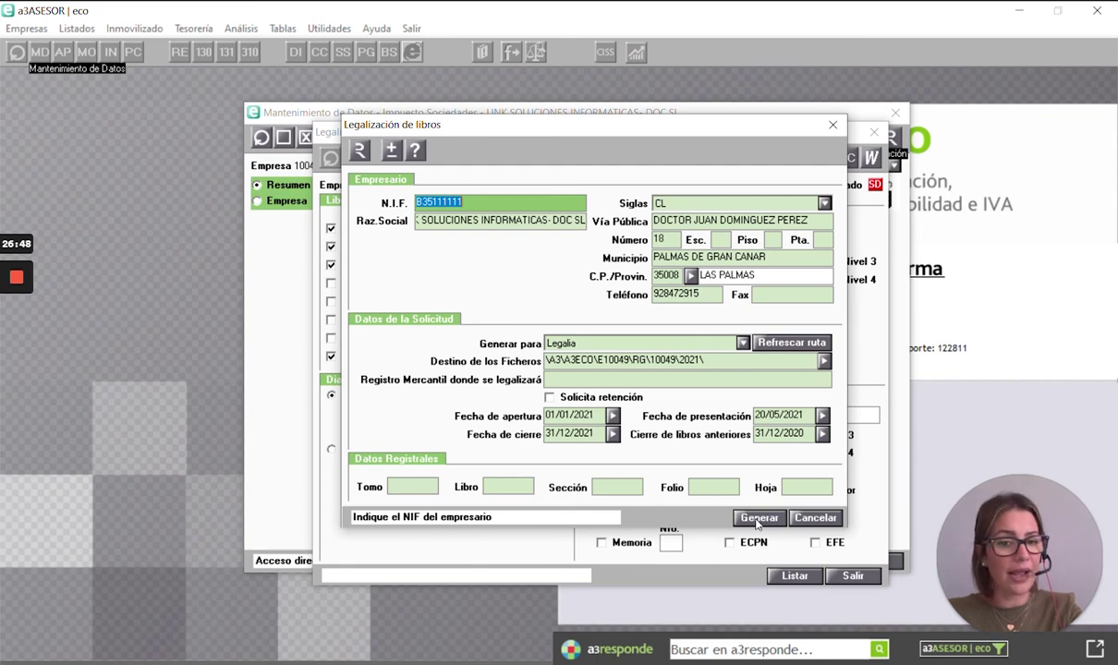
click(811, 522)
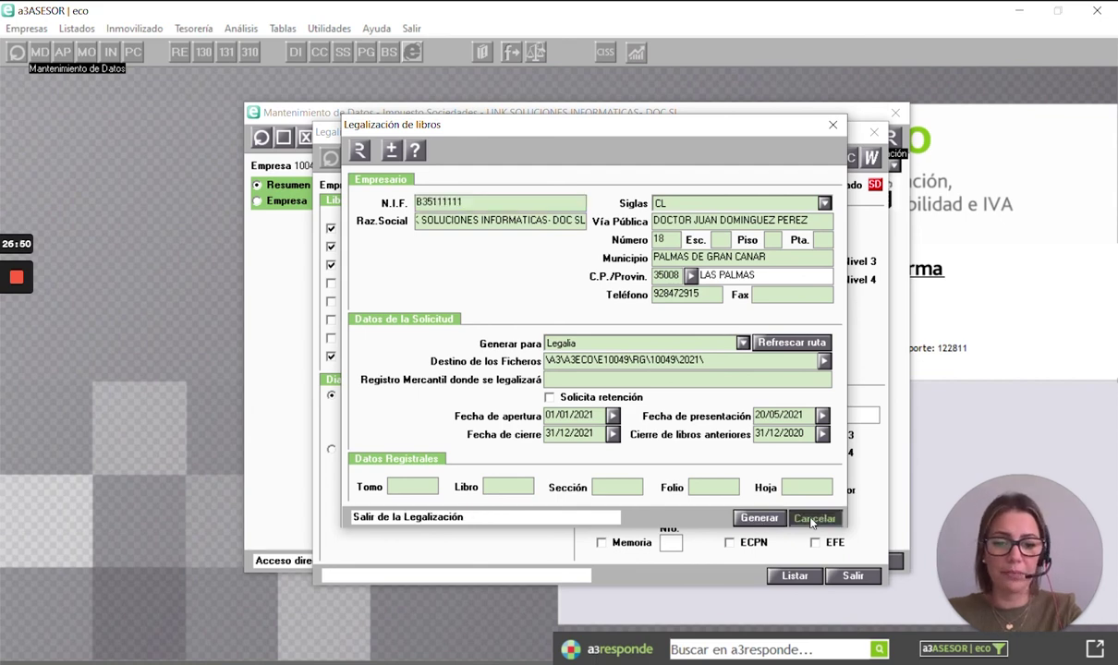
click(853, 575)
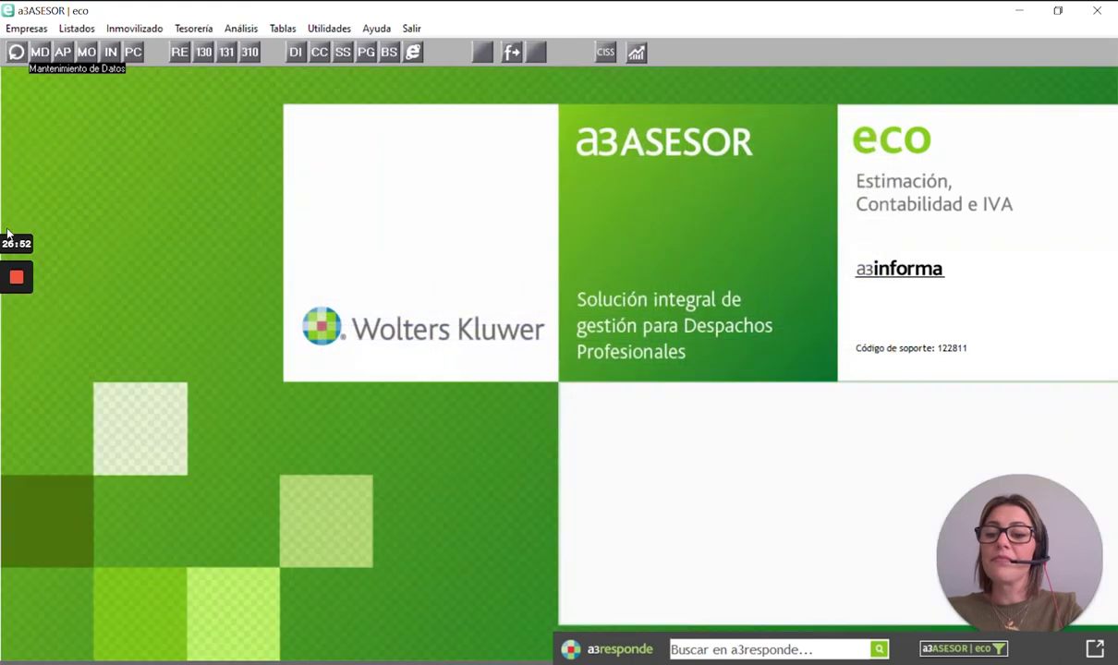
- Close company 10049's Mantenimiento de Datos window with Salir, returning to the eco home screen
mouse_move(24, 321)
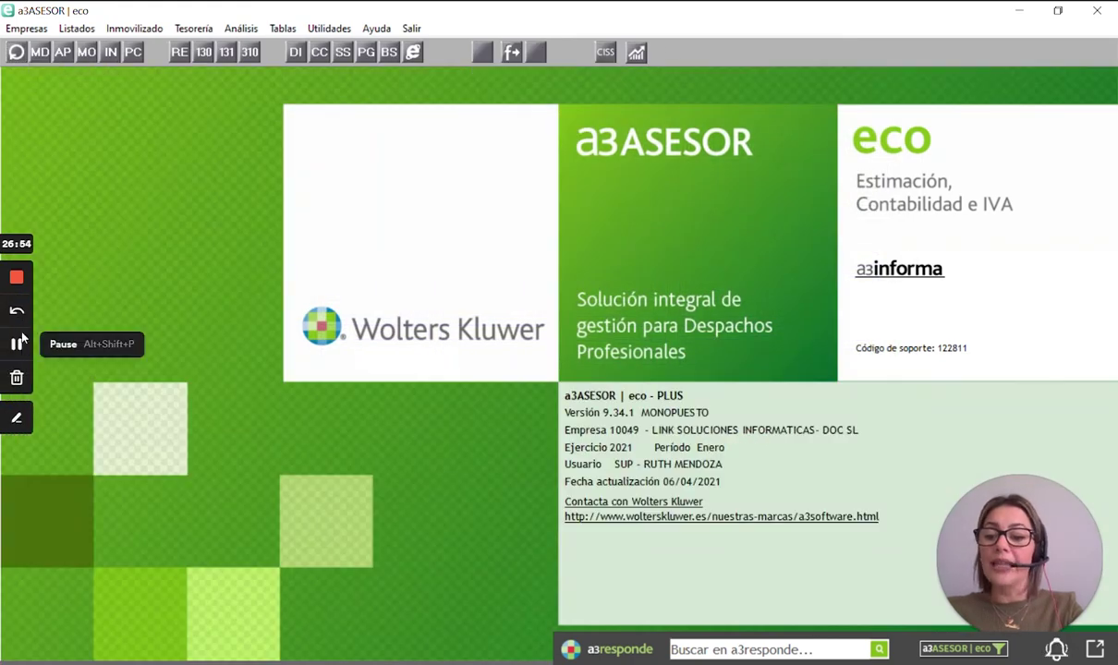